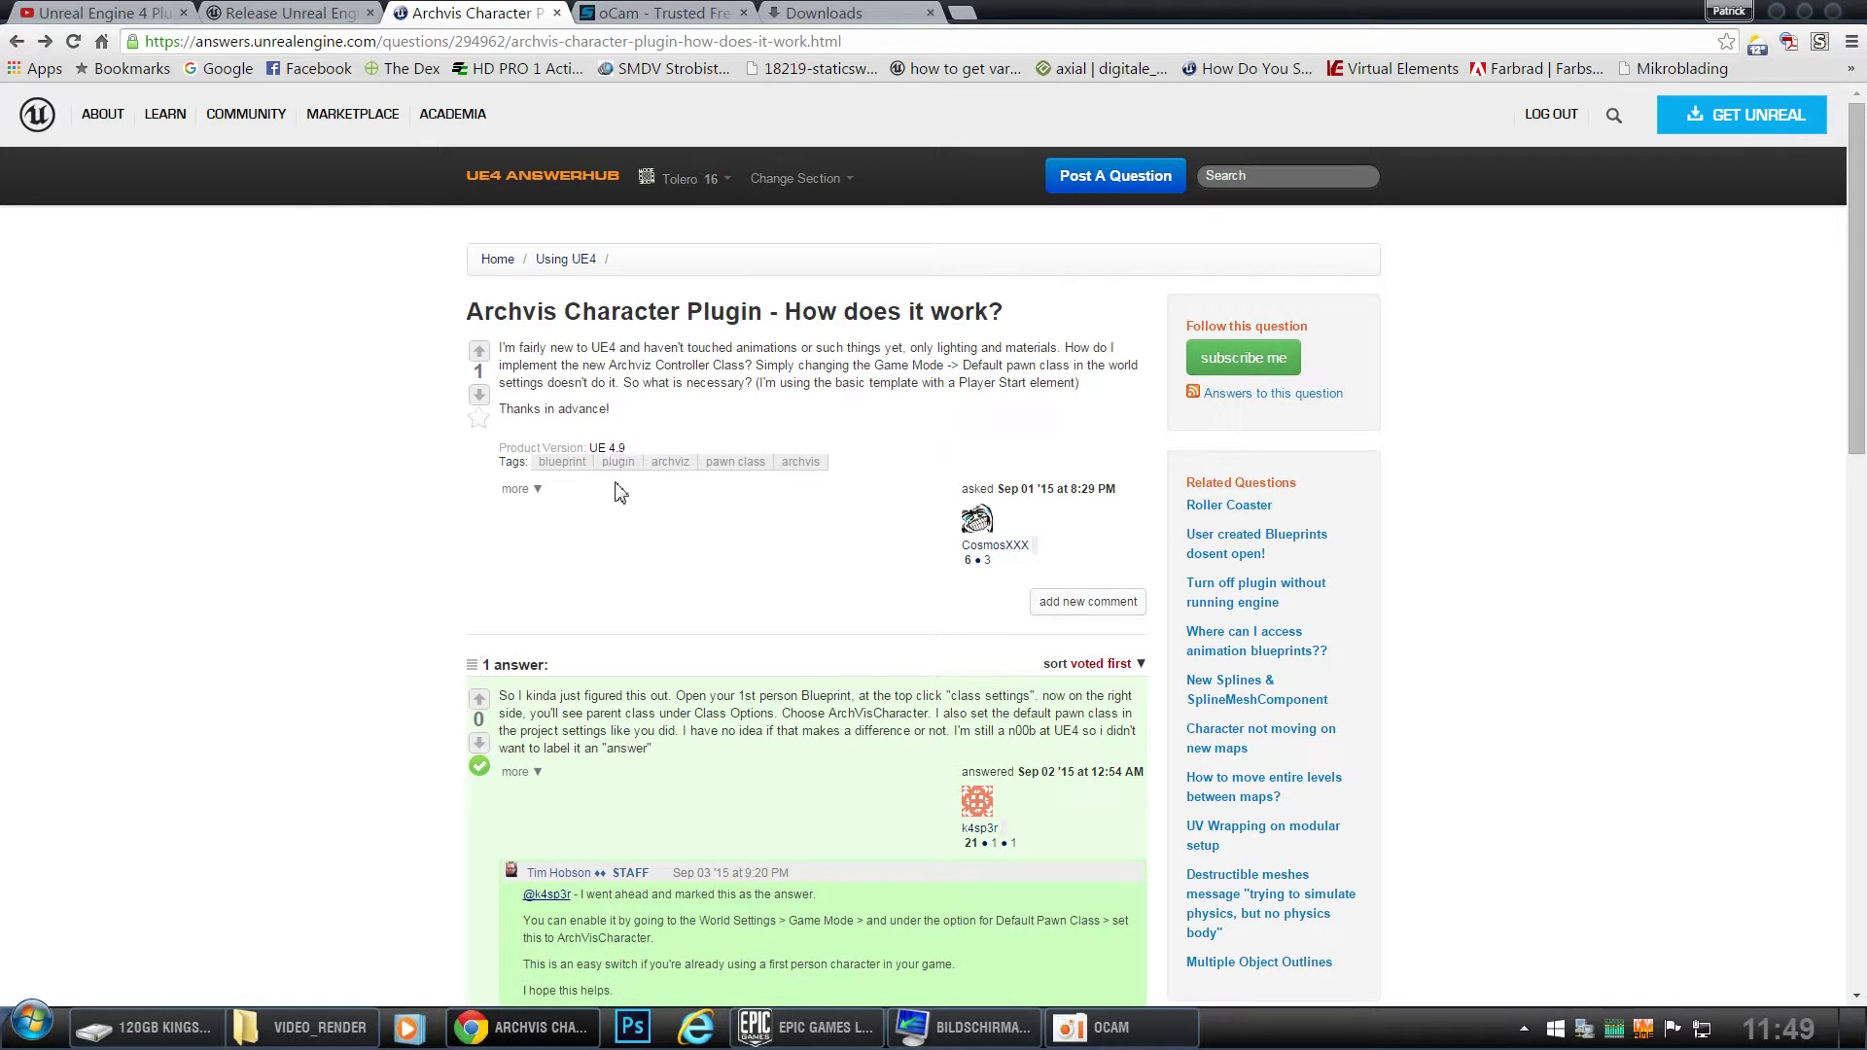
pyautogui.scroll(-1, 799, 547)
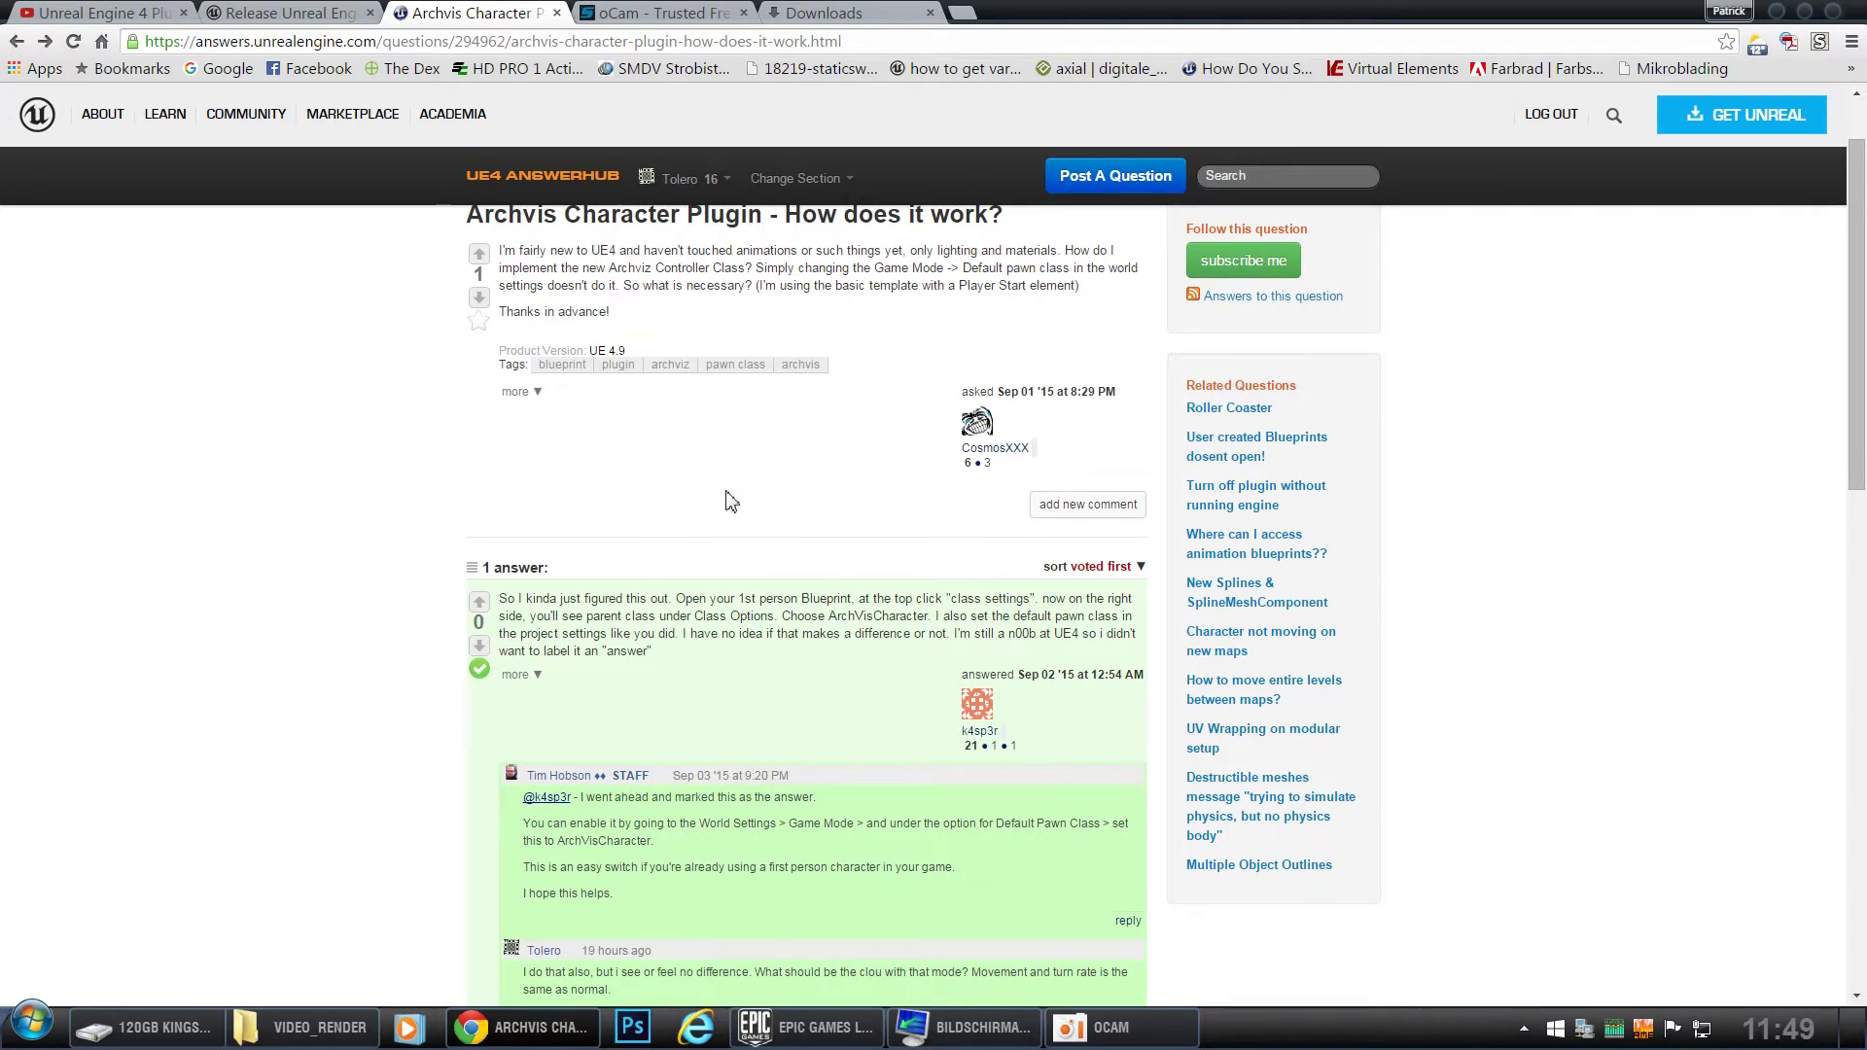
pyautogui.scroll(-1, 729, 501)
pyautogui.scroll(-1, 536, 540)
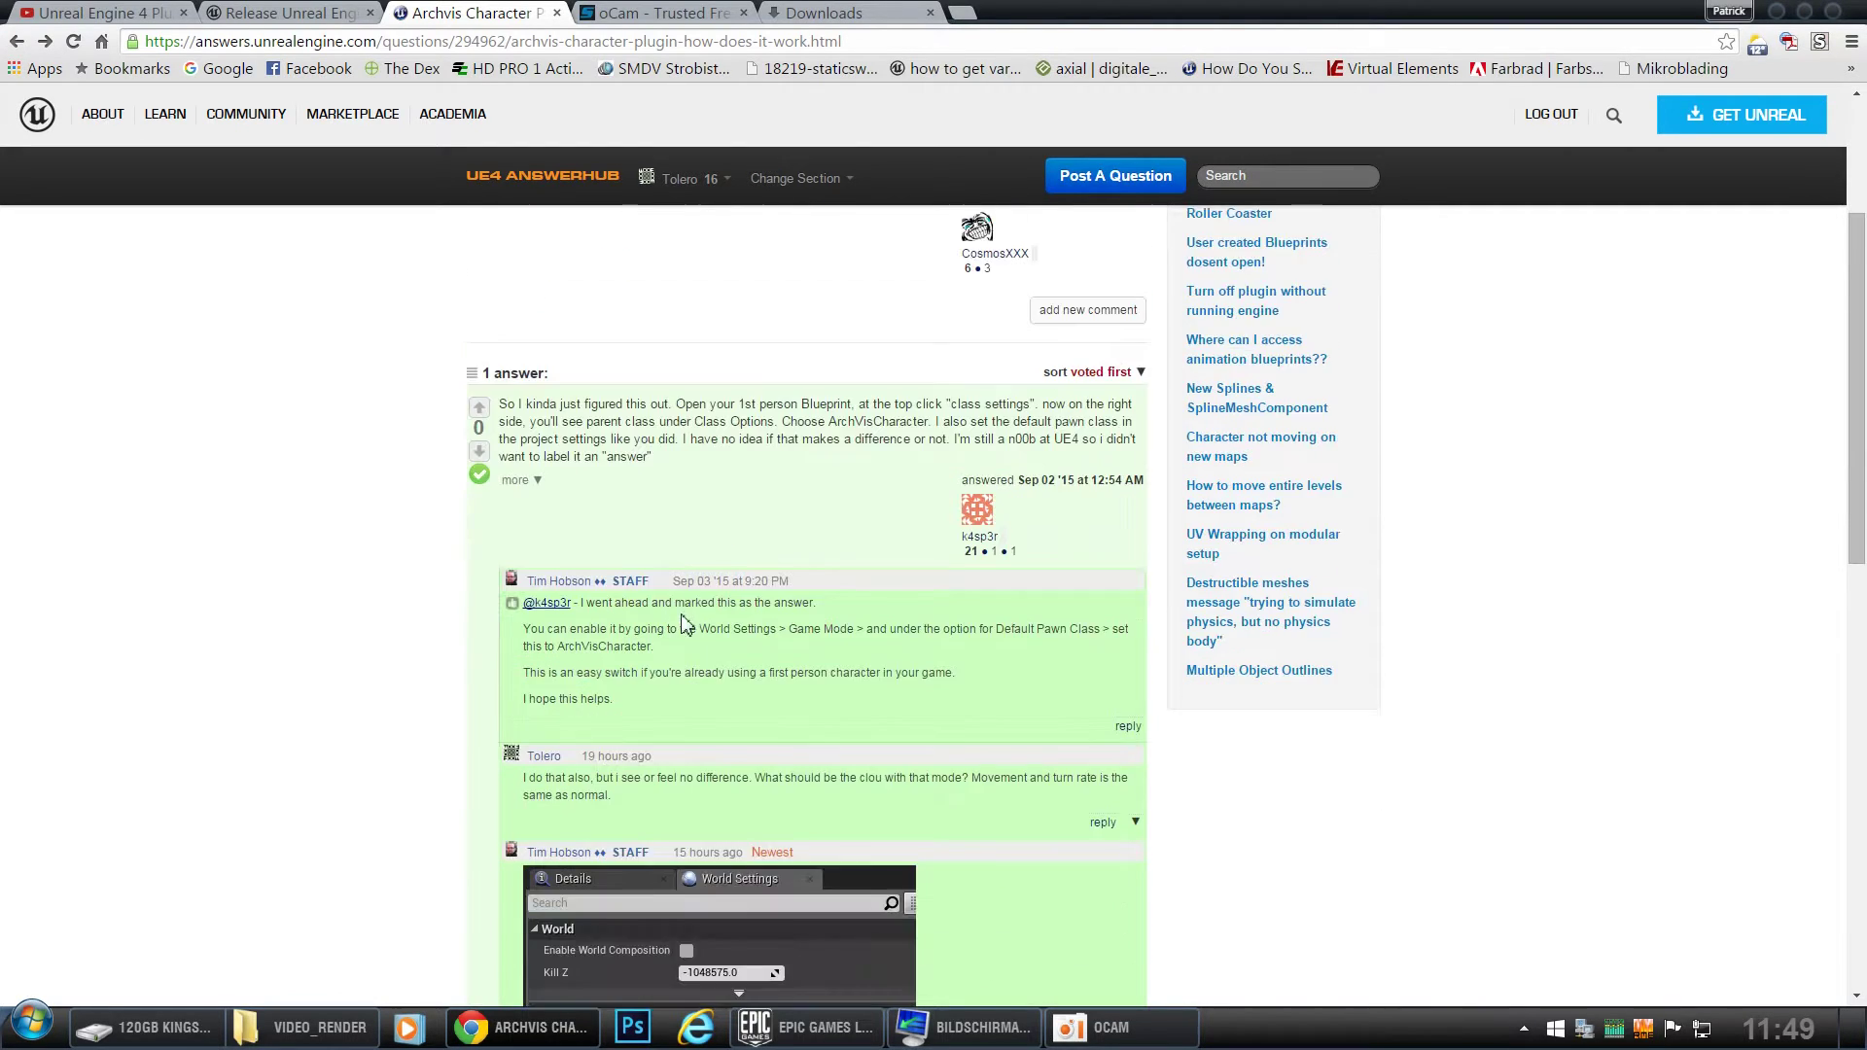
pyautogui.scroll(-3, 701, 642)
pyautogui.scroll(-1, 761, 589)
pyautogui.scroll(-1, 765, 582)
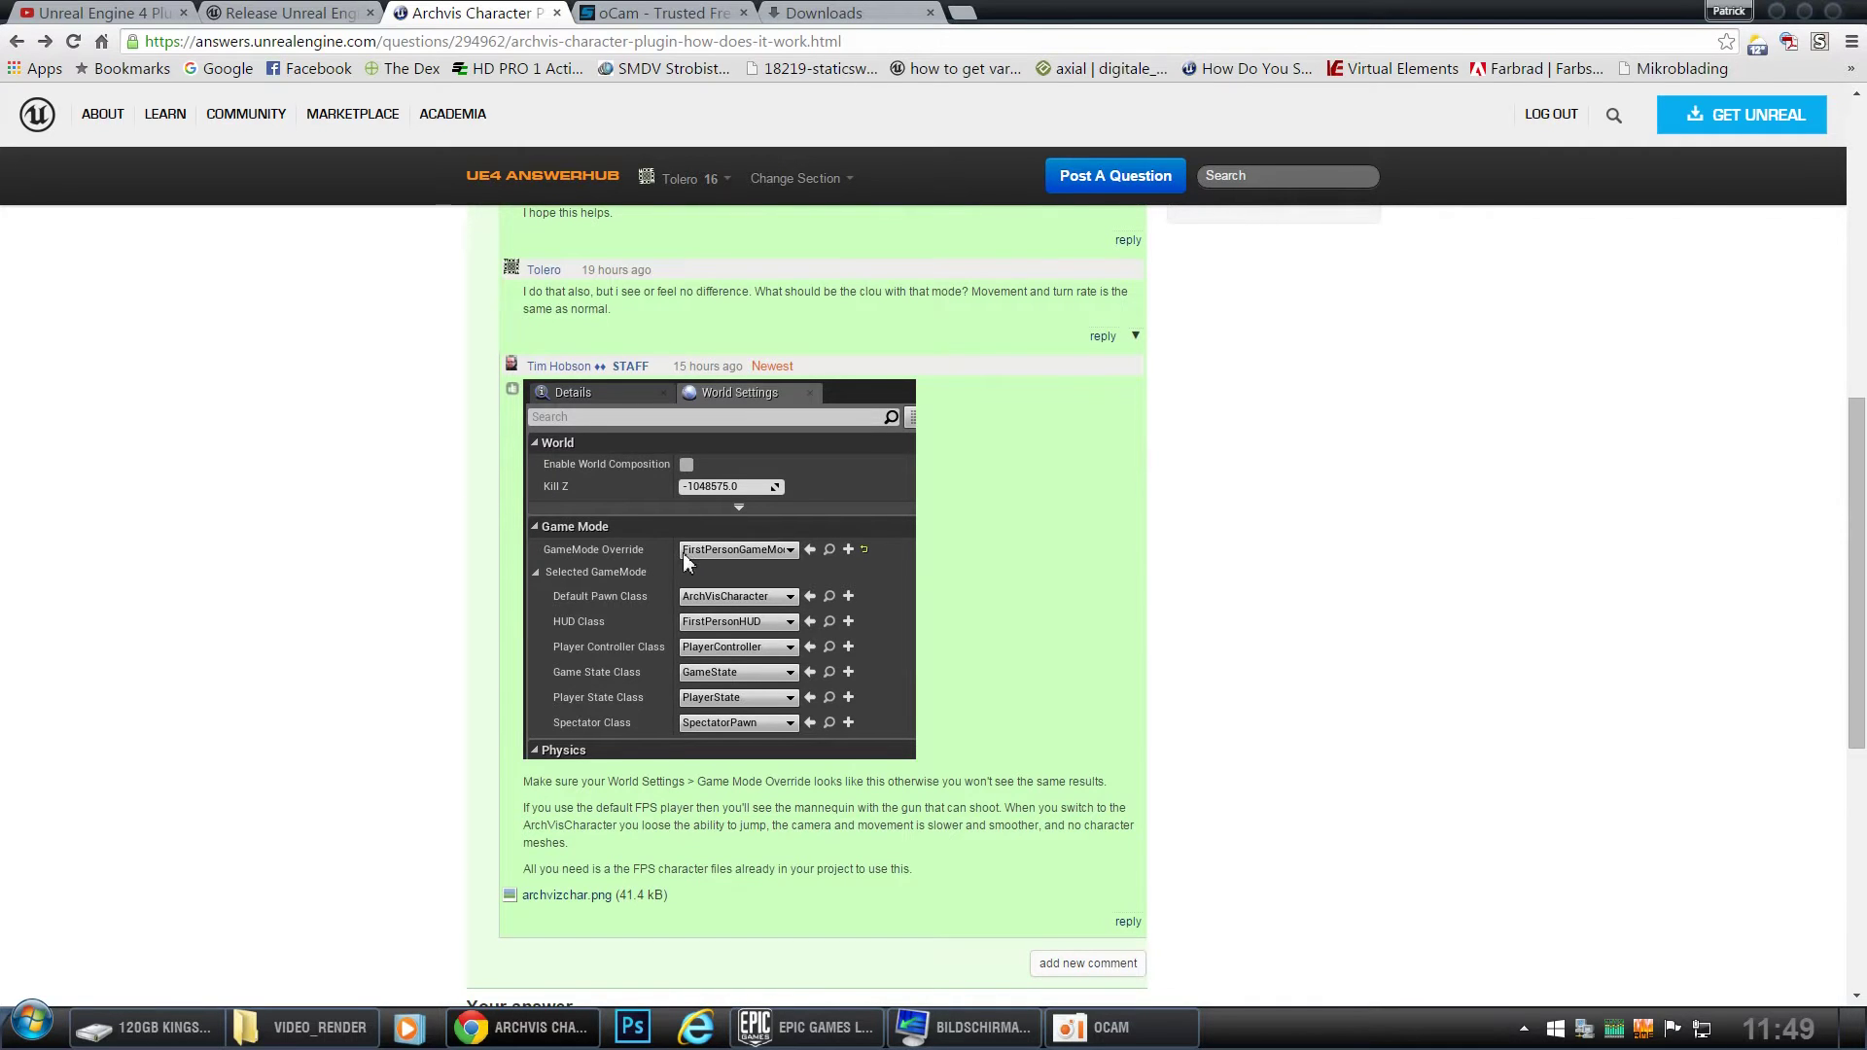
pyautogui.scroll(-2, 631, 599)
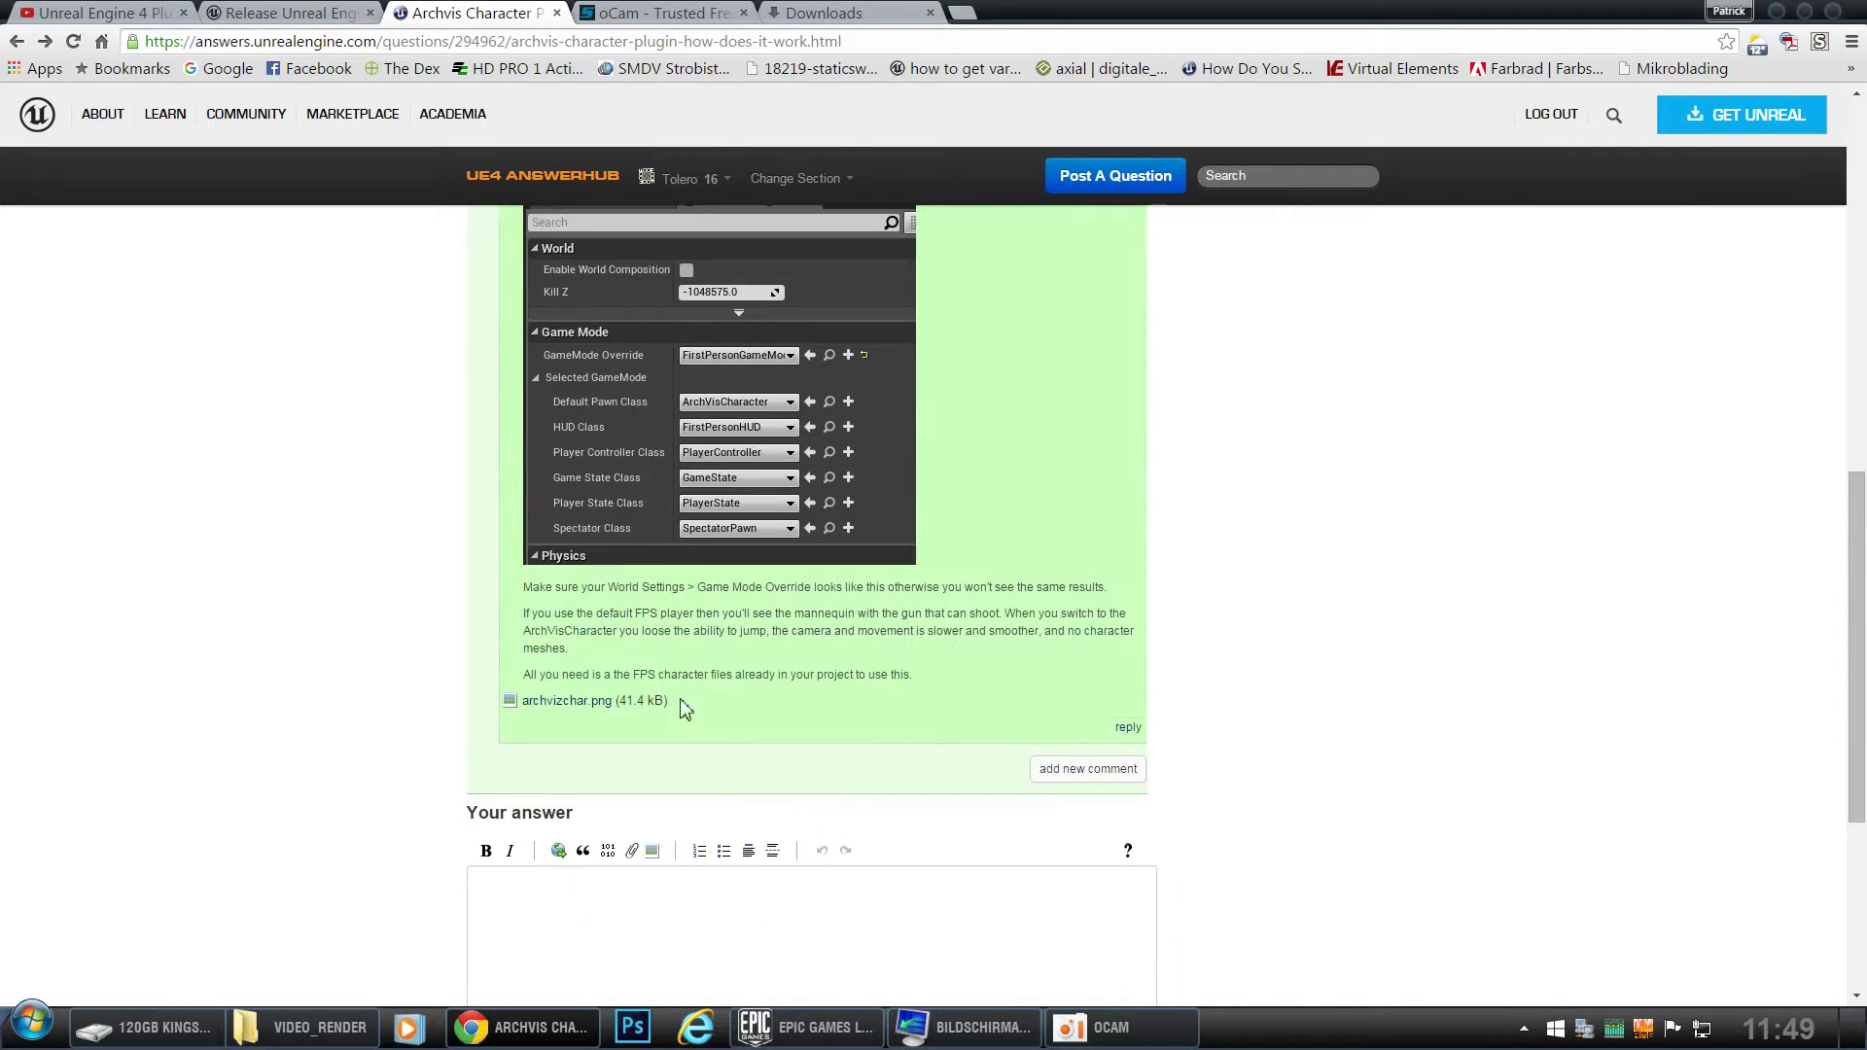
pyautogui.scroll(-3, 630, 598)
# Launch Unreal Engine 4.9.2 from the Epic Games Launcher.
pyautogui.click(805, 1027)
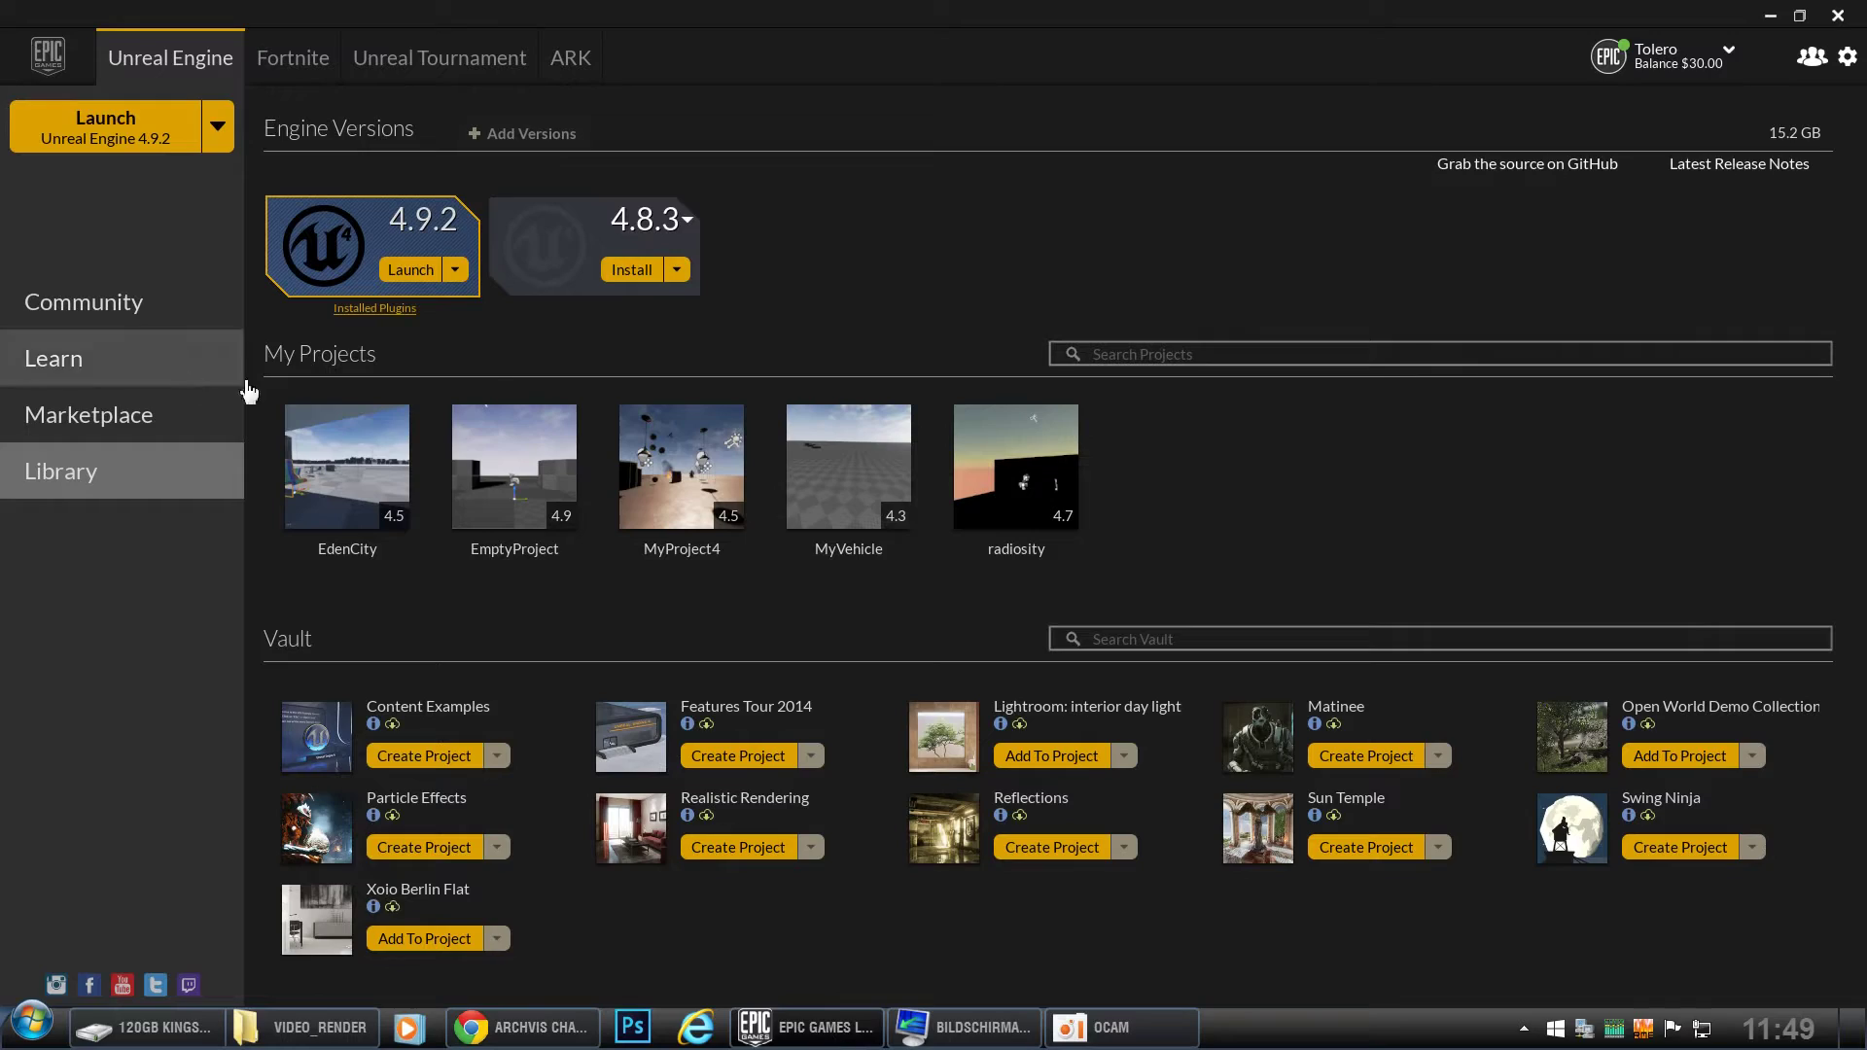
pyautogui.click(410, 270)
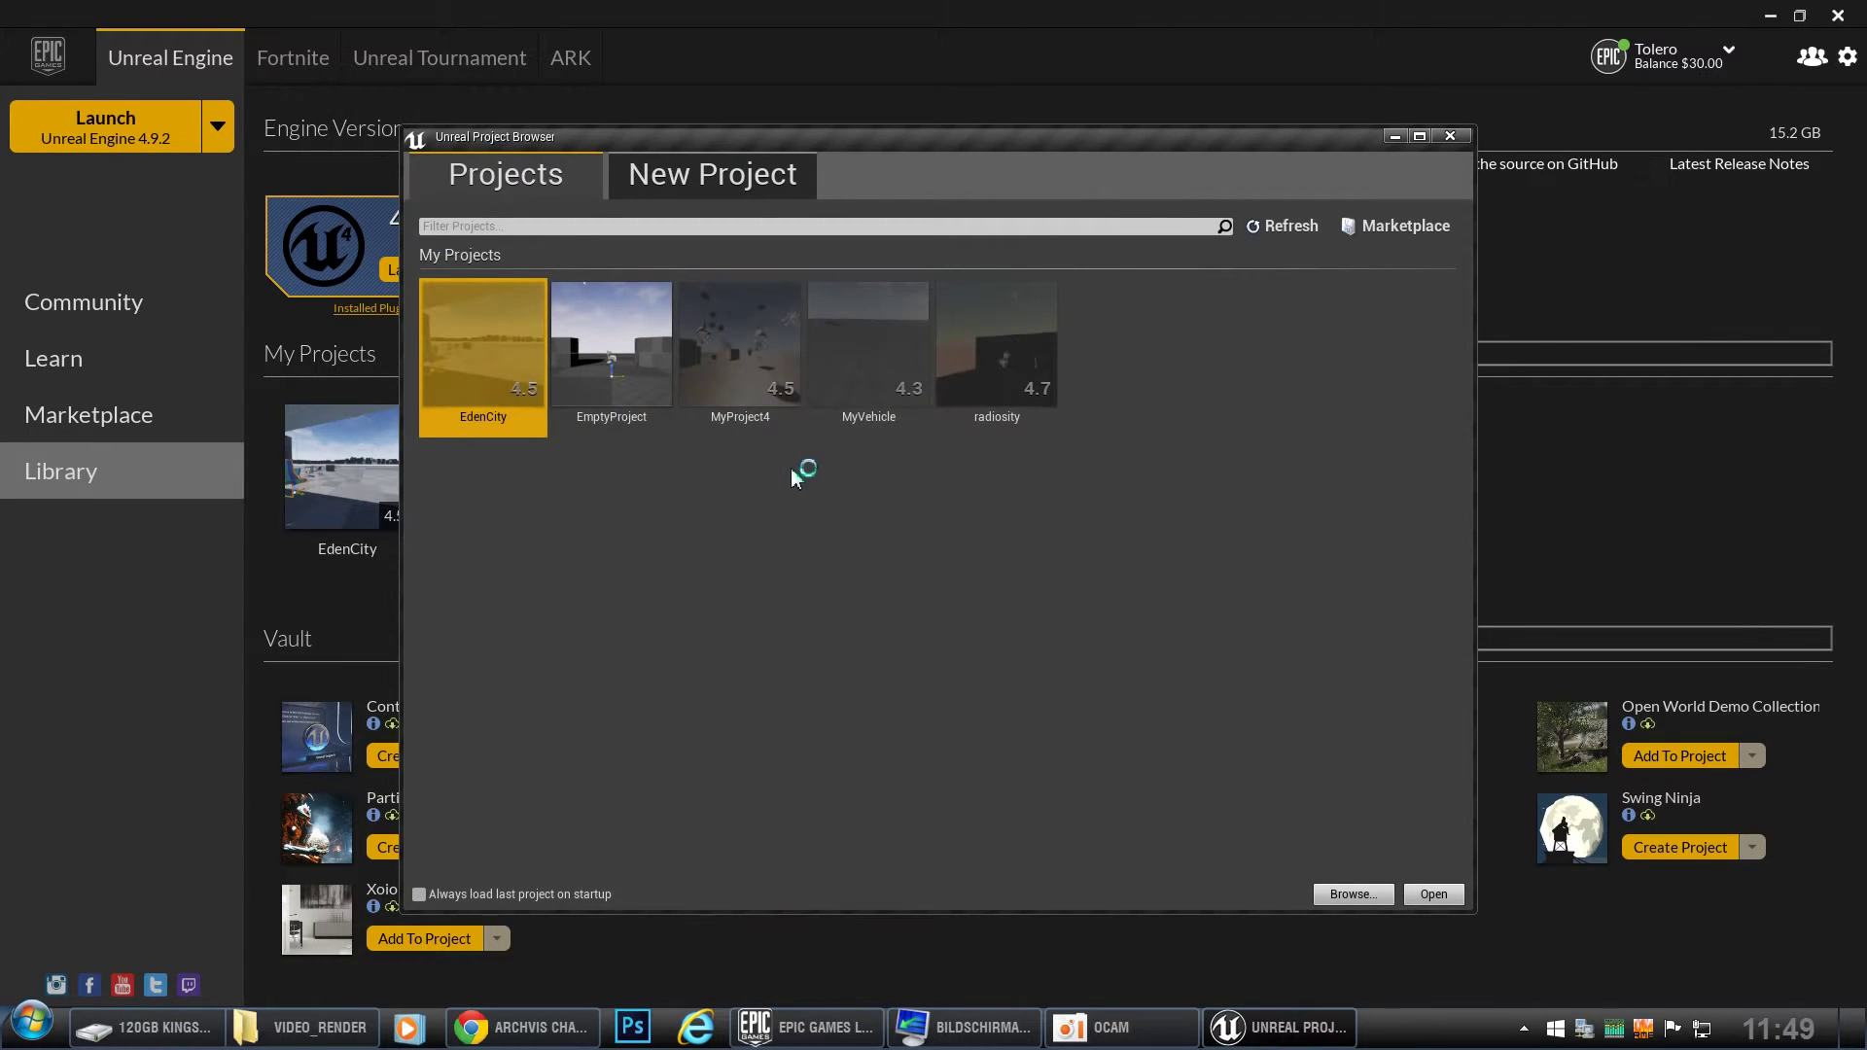
# Create a new First Person Blueprint project named Test3.
pyautogui.click(717, 176)
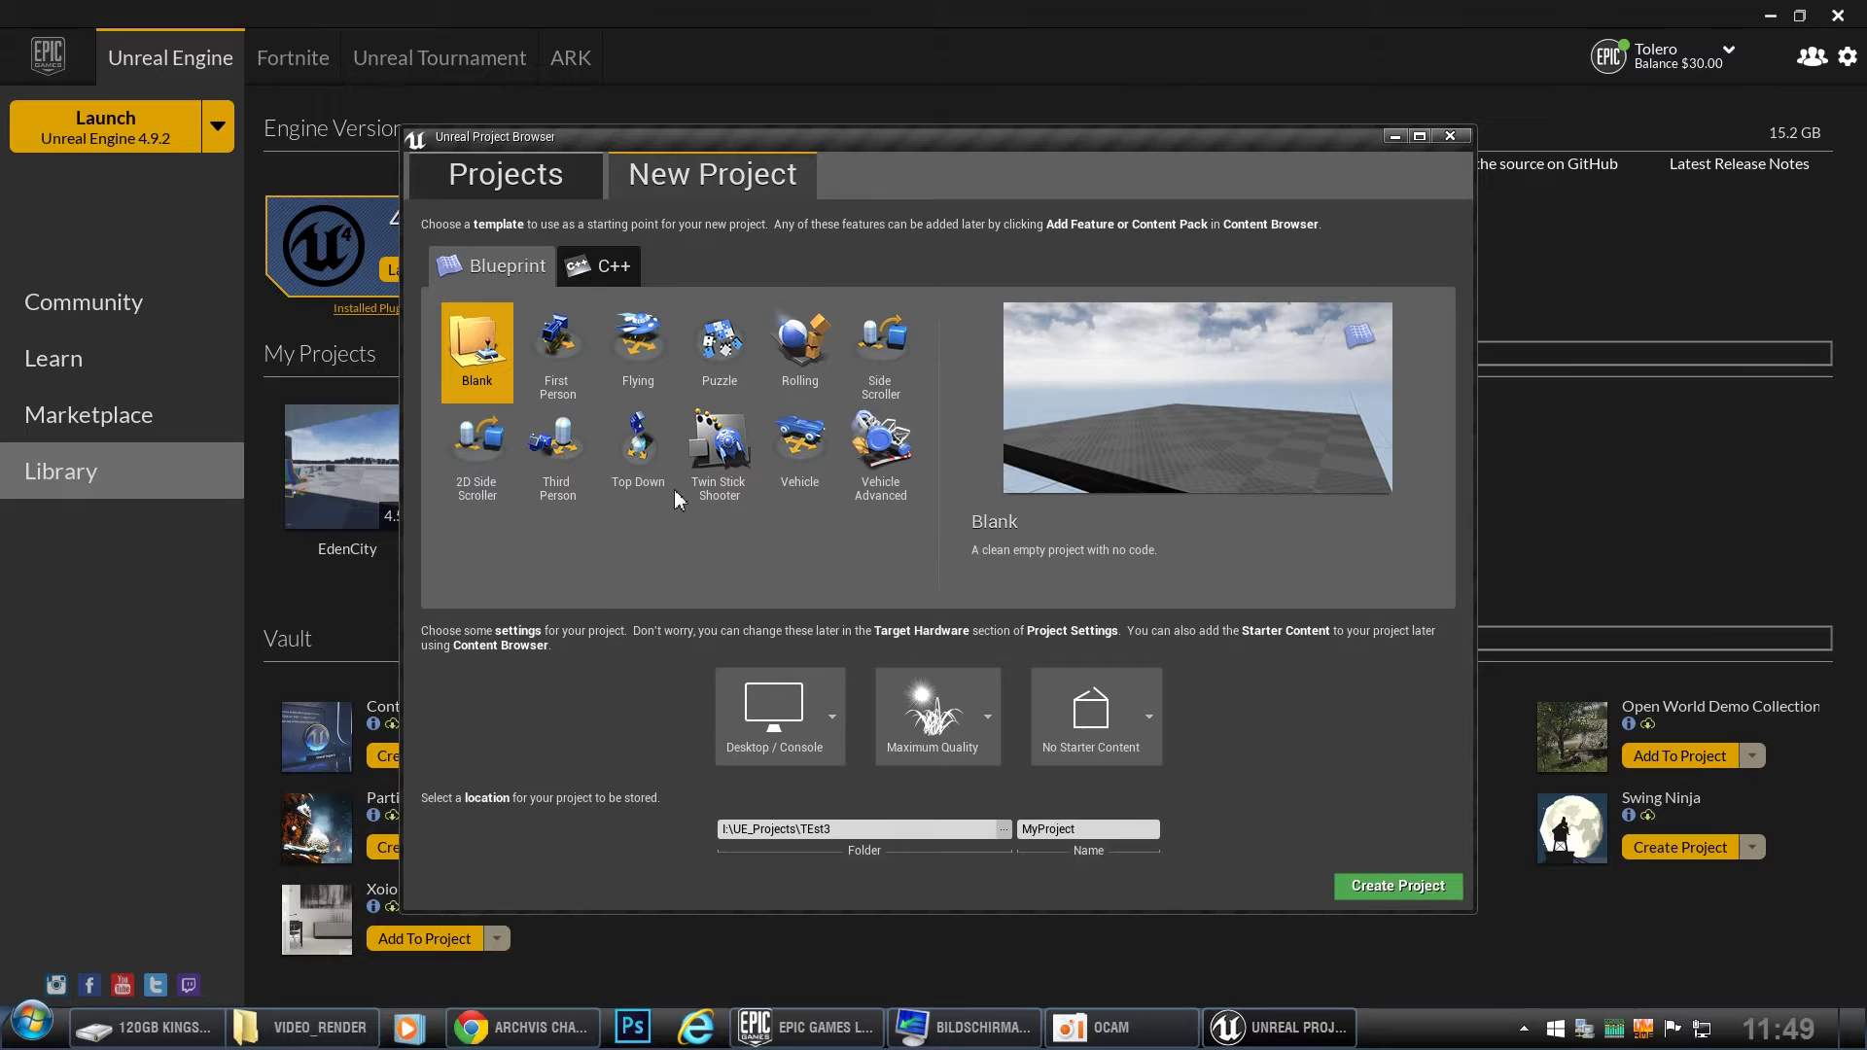
pyautogui.click(560, 340)
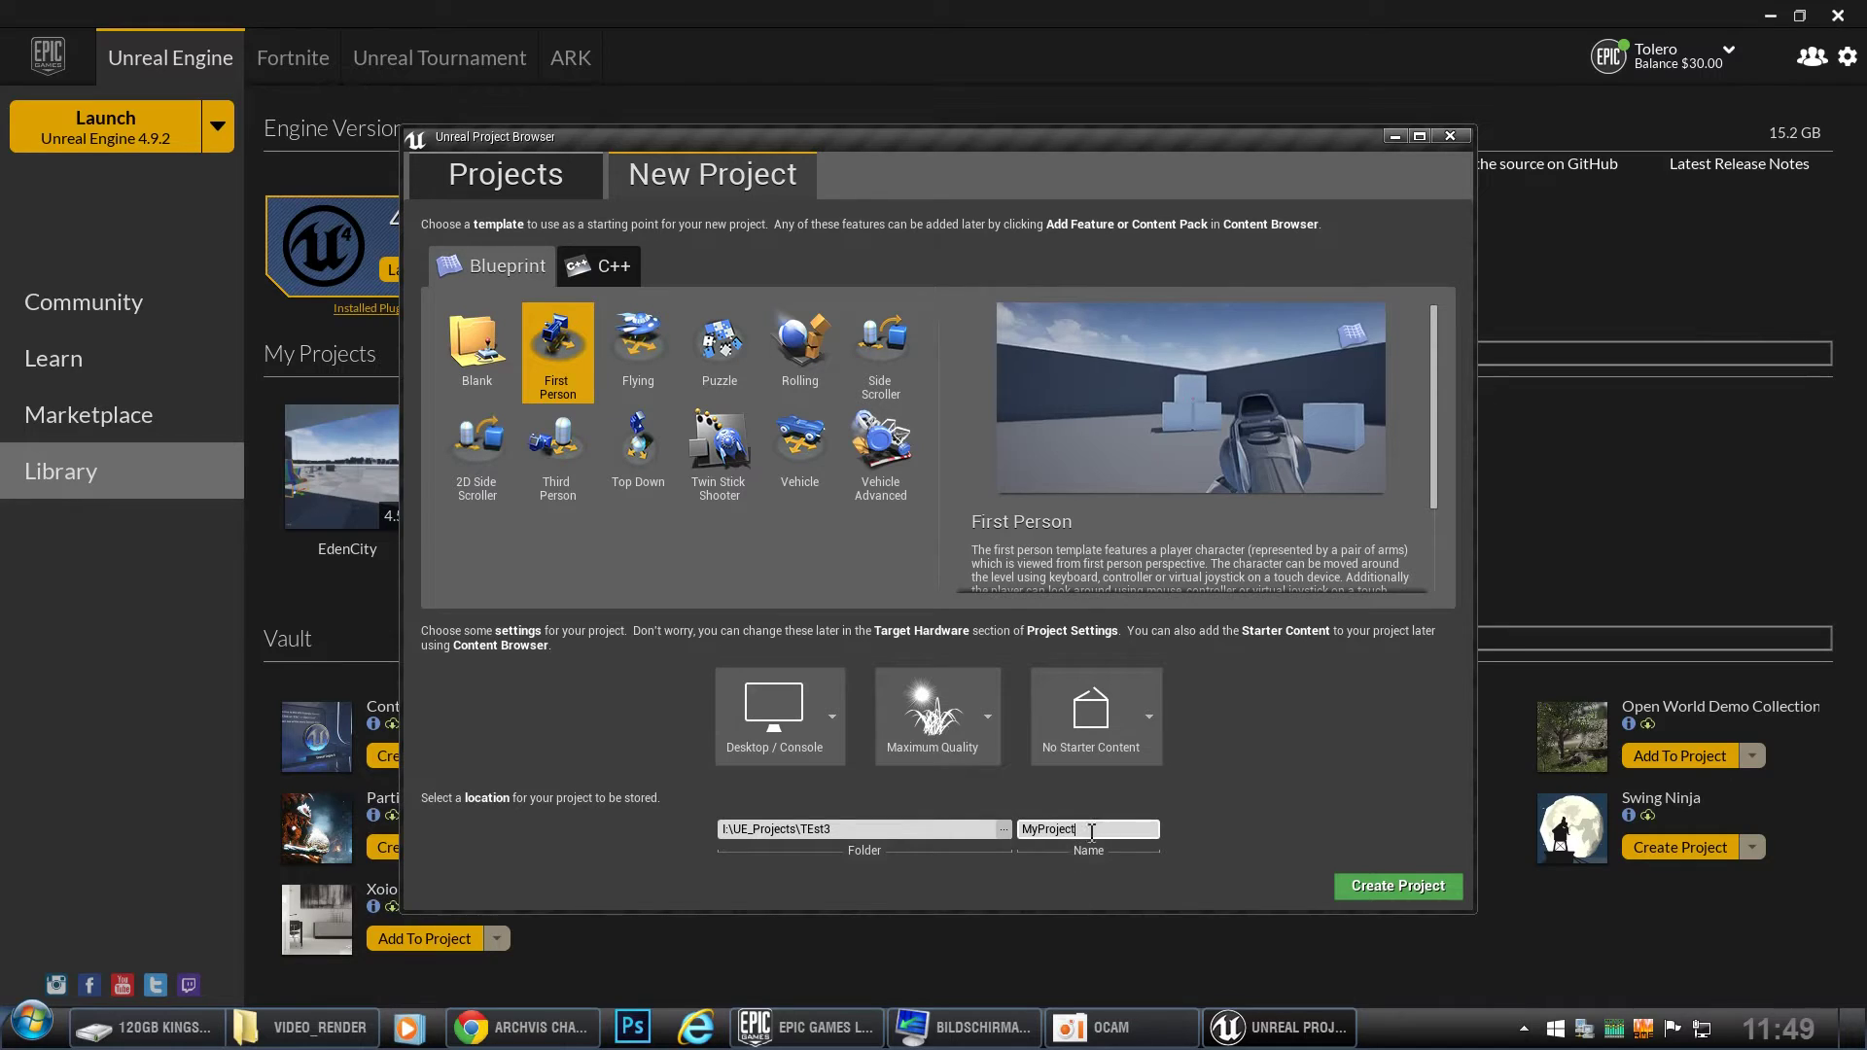
pyautogui.moveTo(1080, 831); pyautogui.dragTo(1018, 835)
pyautogui.write('Test3')
pyautogui.click(1397, 885)
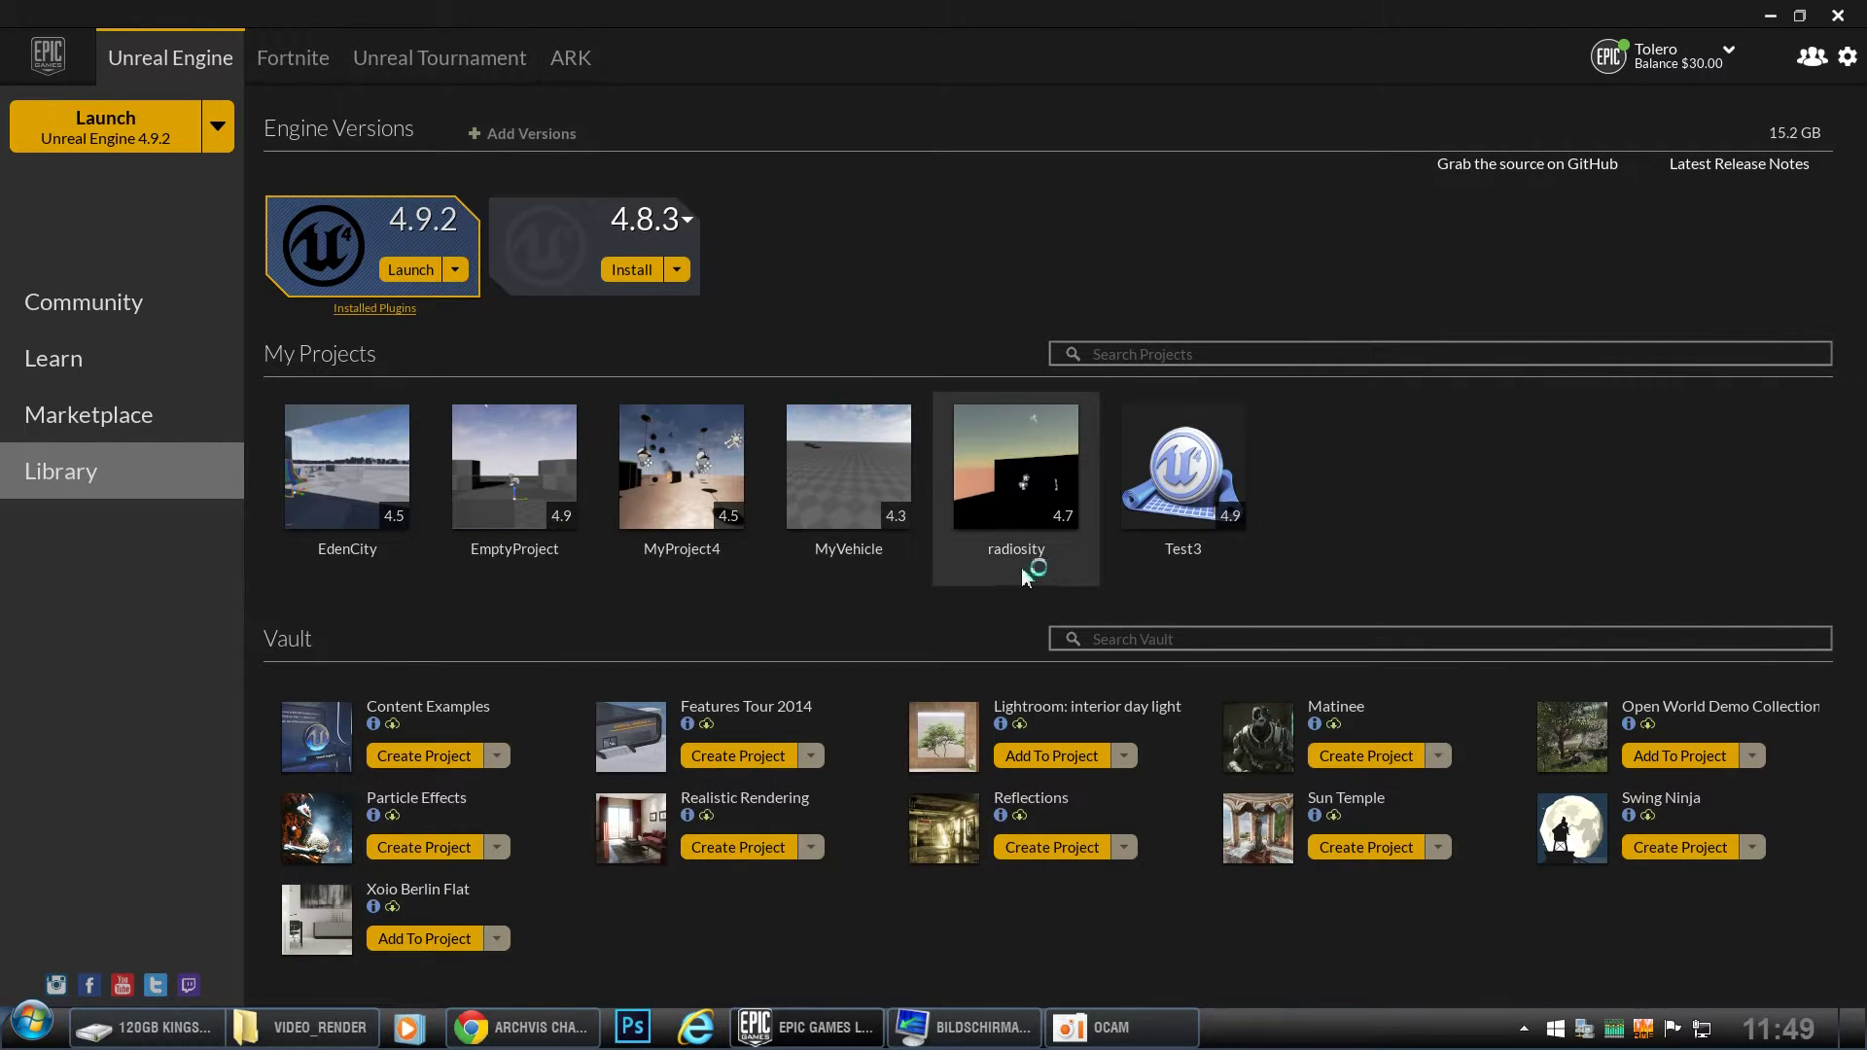
# Reread the World Settings Game Mode screenshot in the AnswerHub answer in Chrome.
pyautogui.click(539, 1027)
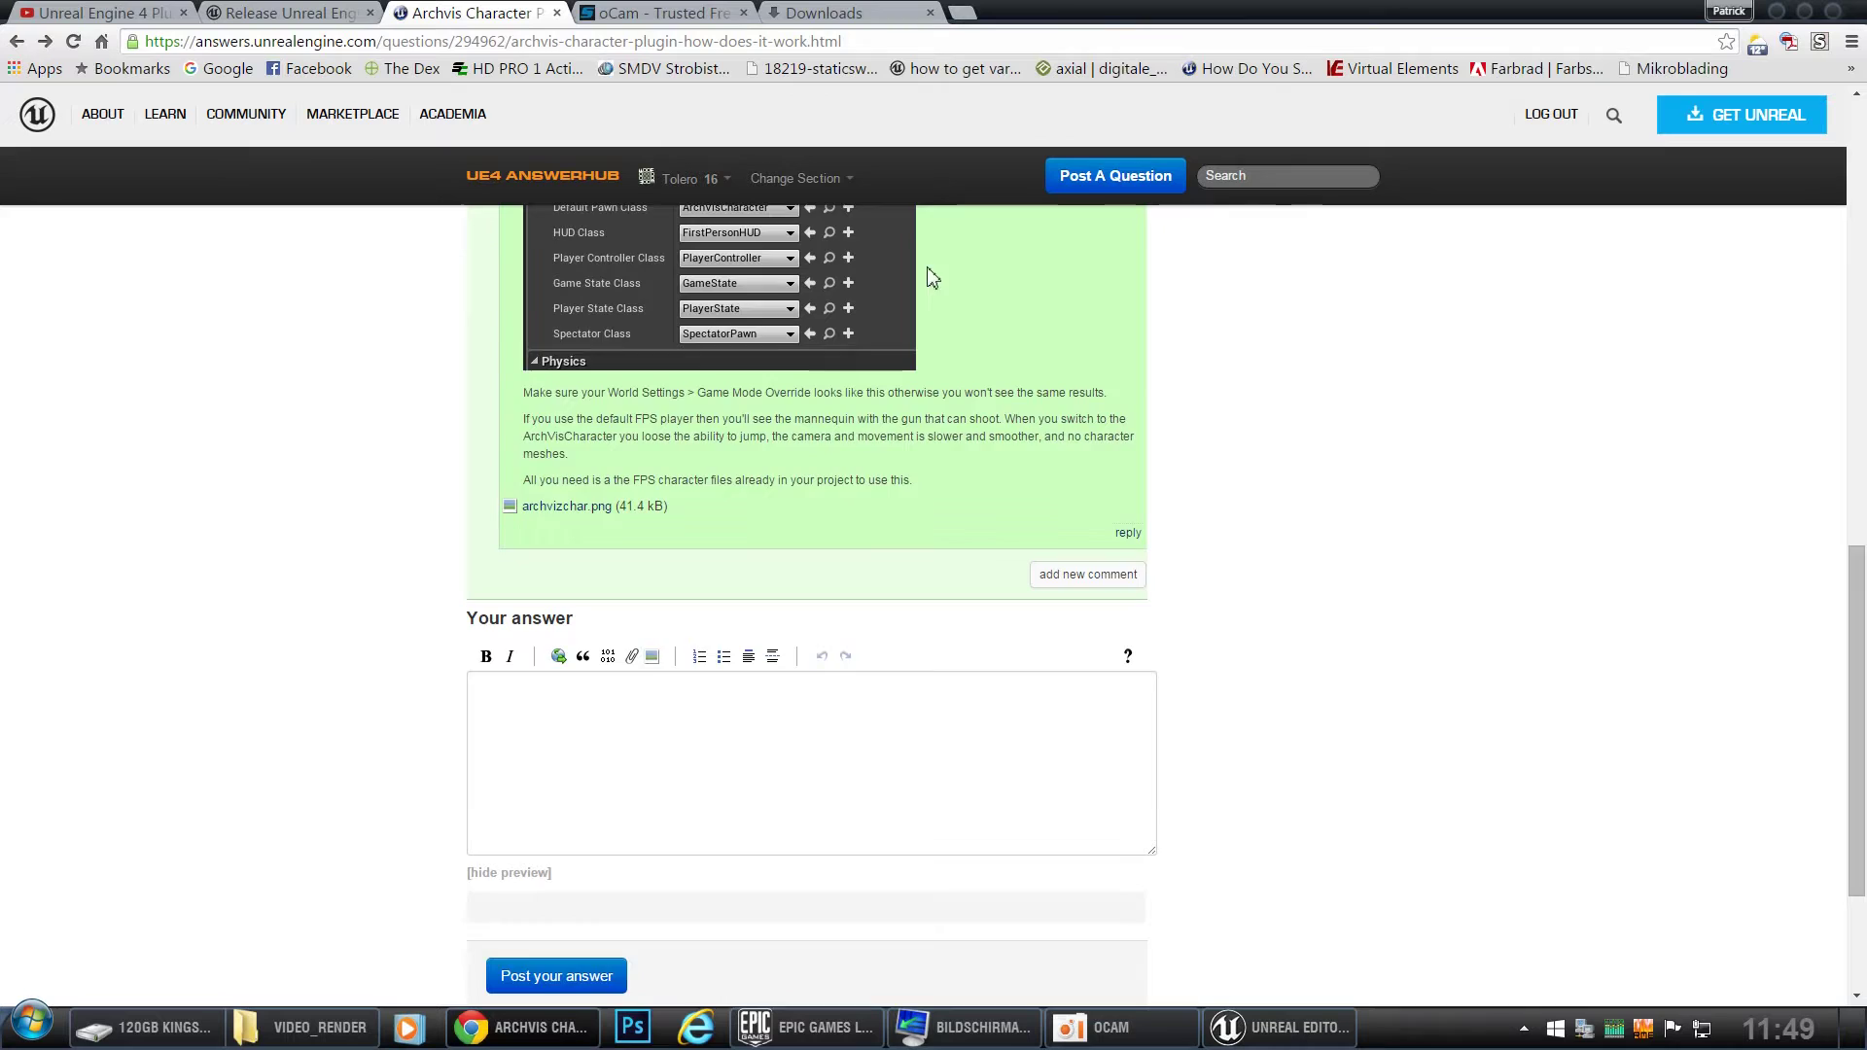
pyautogui.scroll(5, 948, 526)
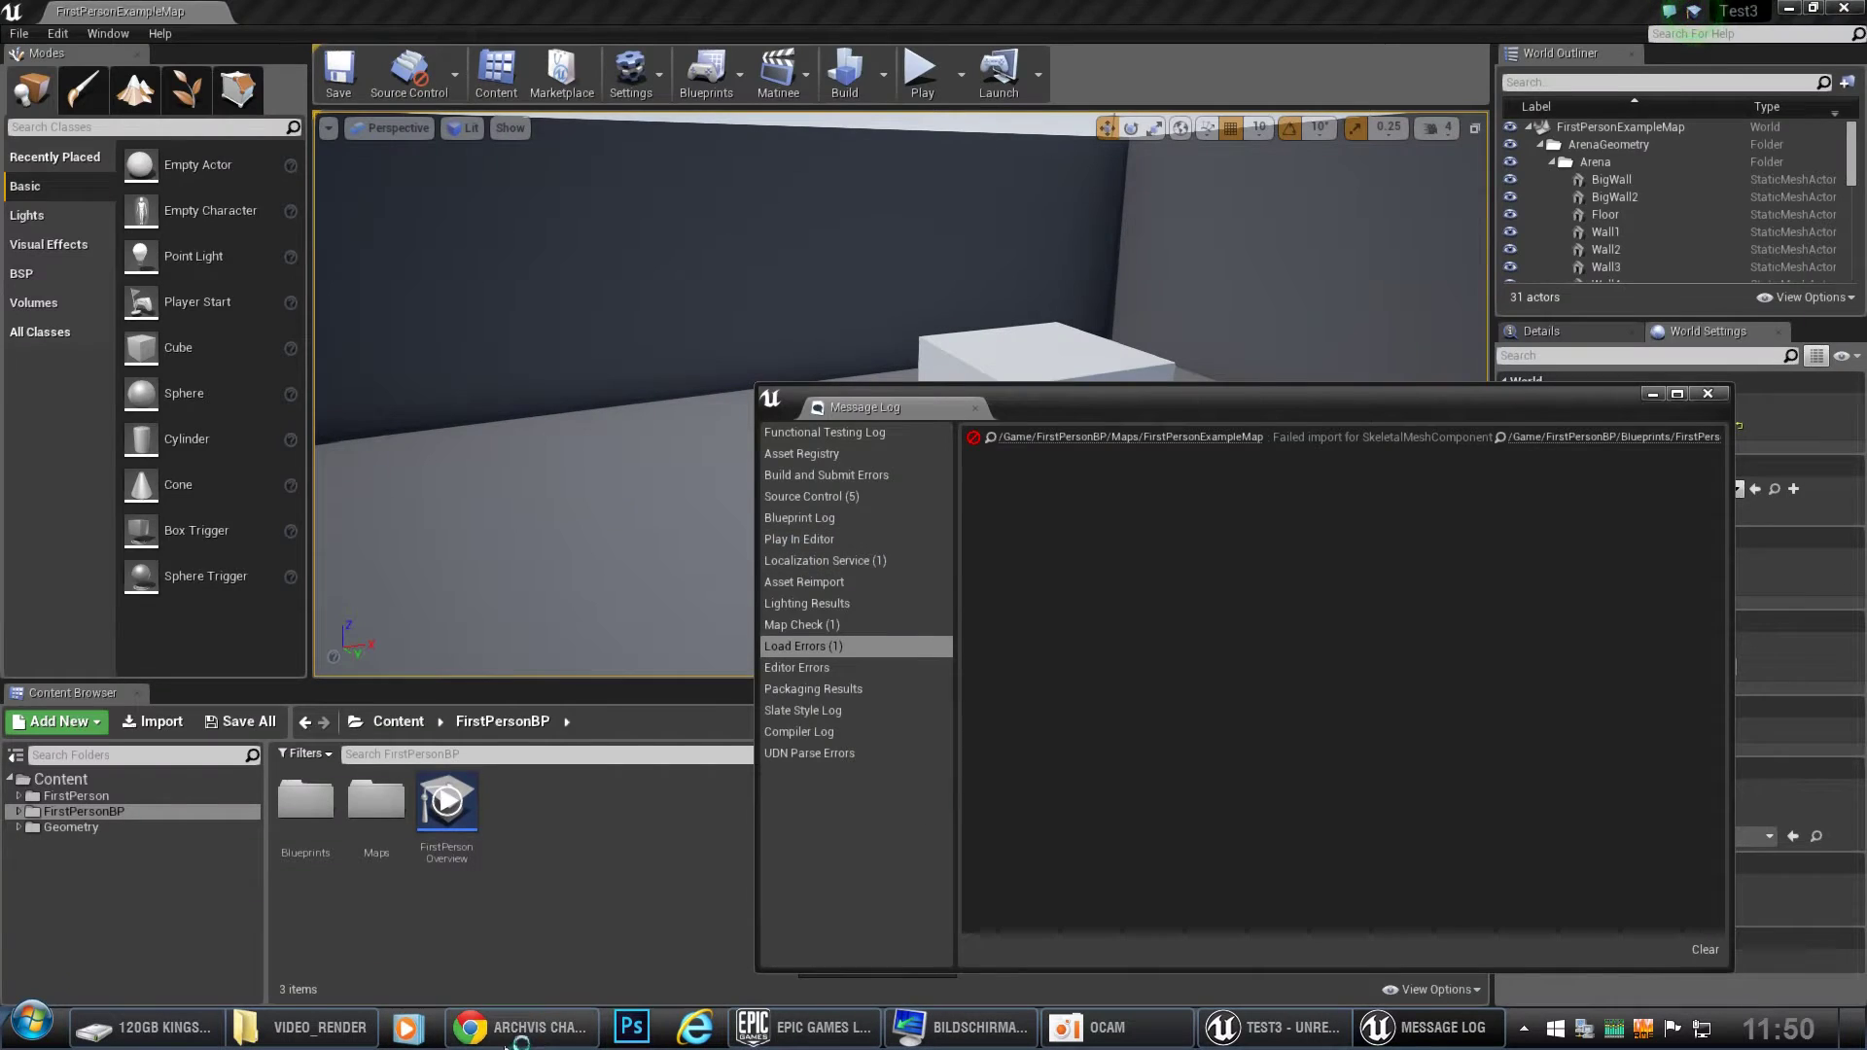
pyautogui.click(535, 1026)
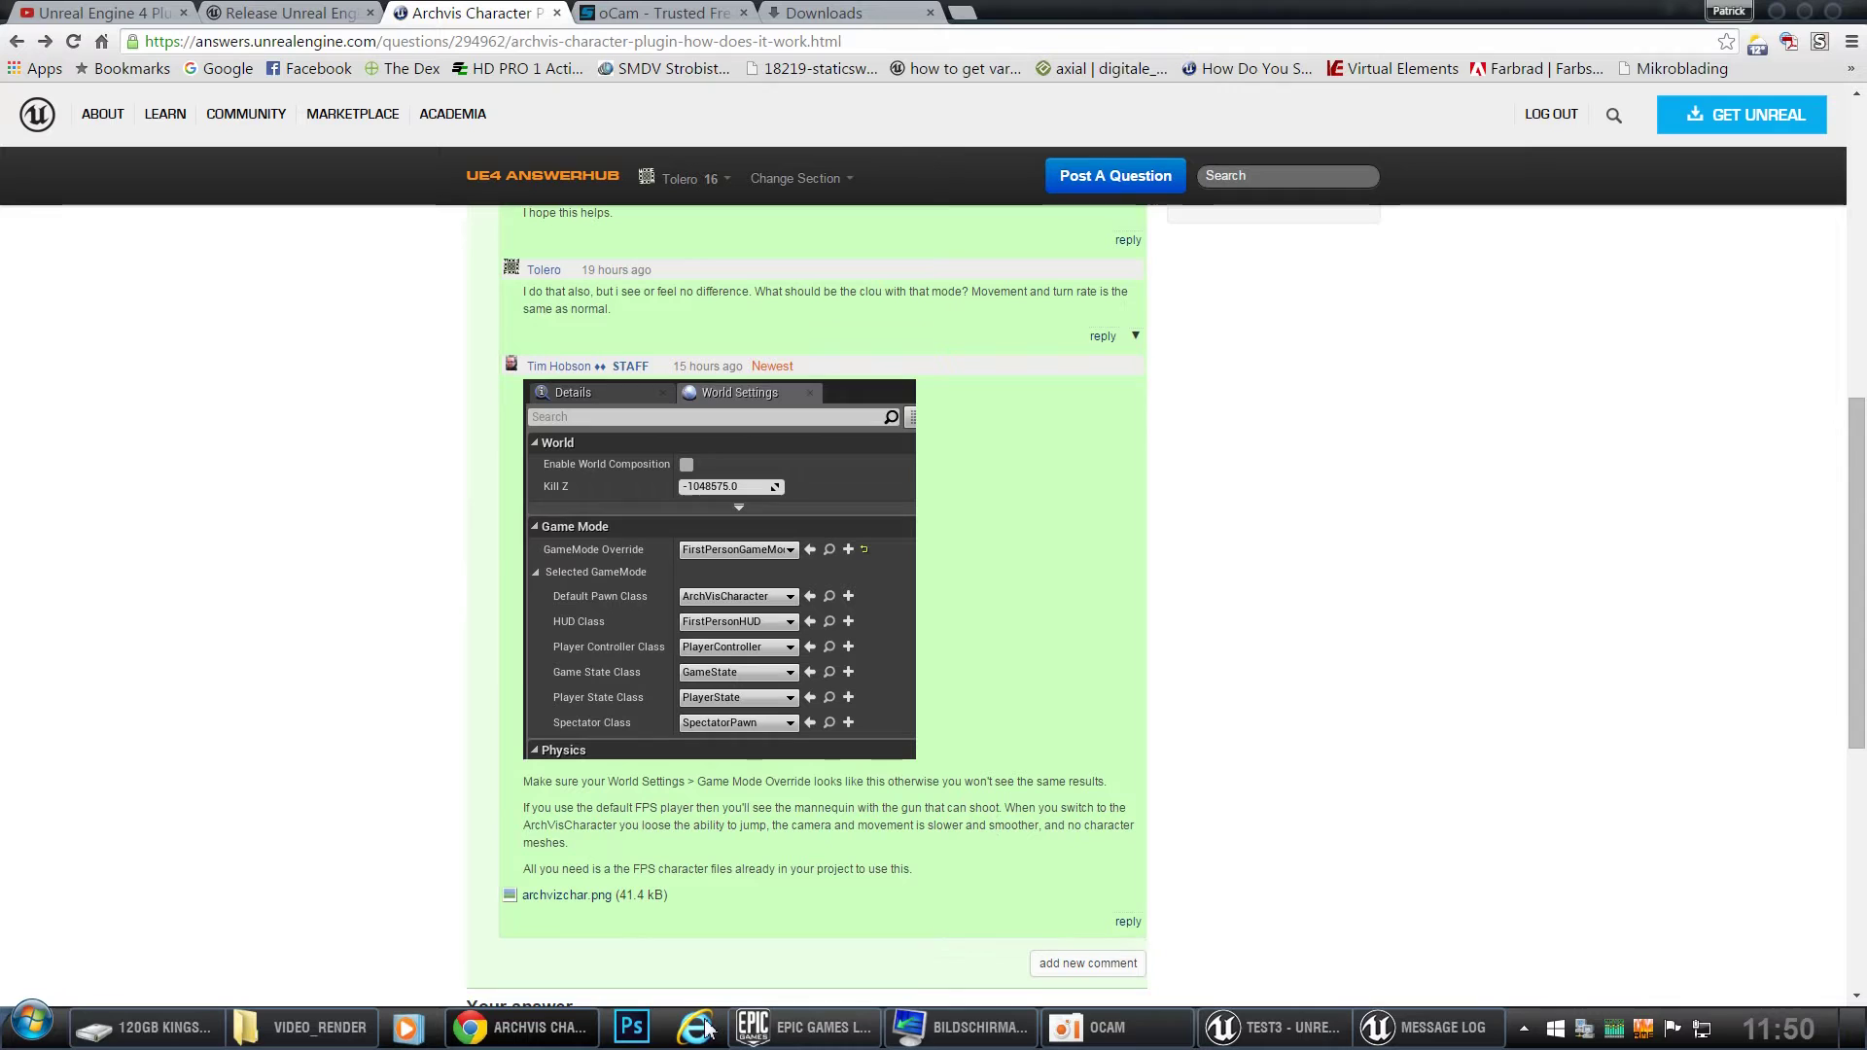
# Close the load-error Message Log in the Test3 editor.
pyautogui.click(1318, 1033)
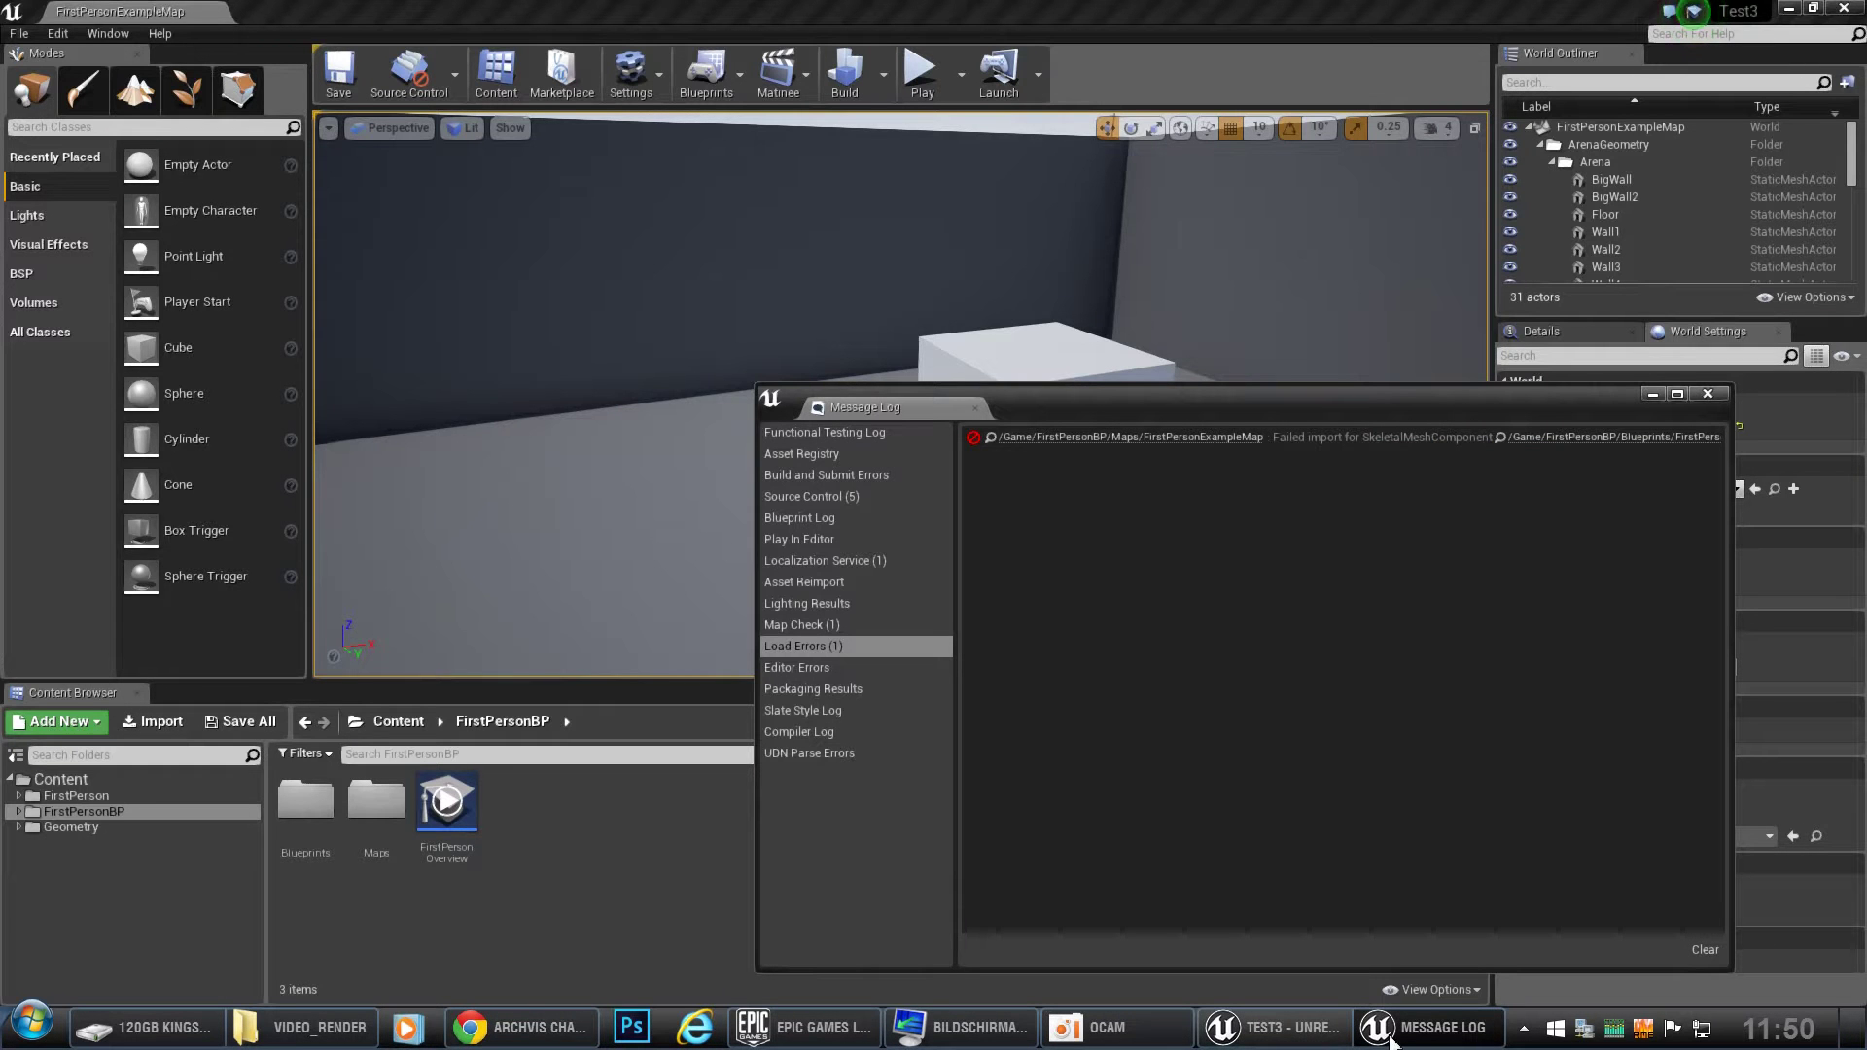
pyautogui.click(1428, 1034)
pyautogui.click(1427, 1033)
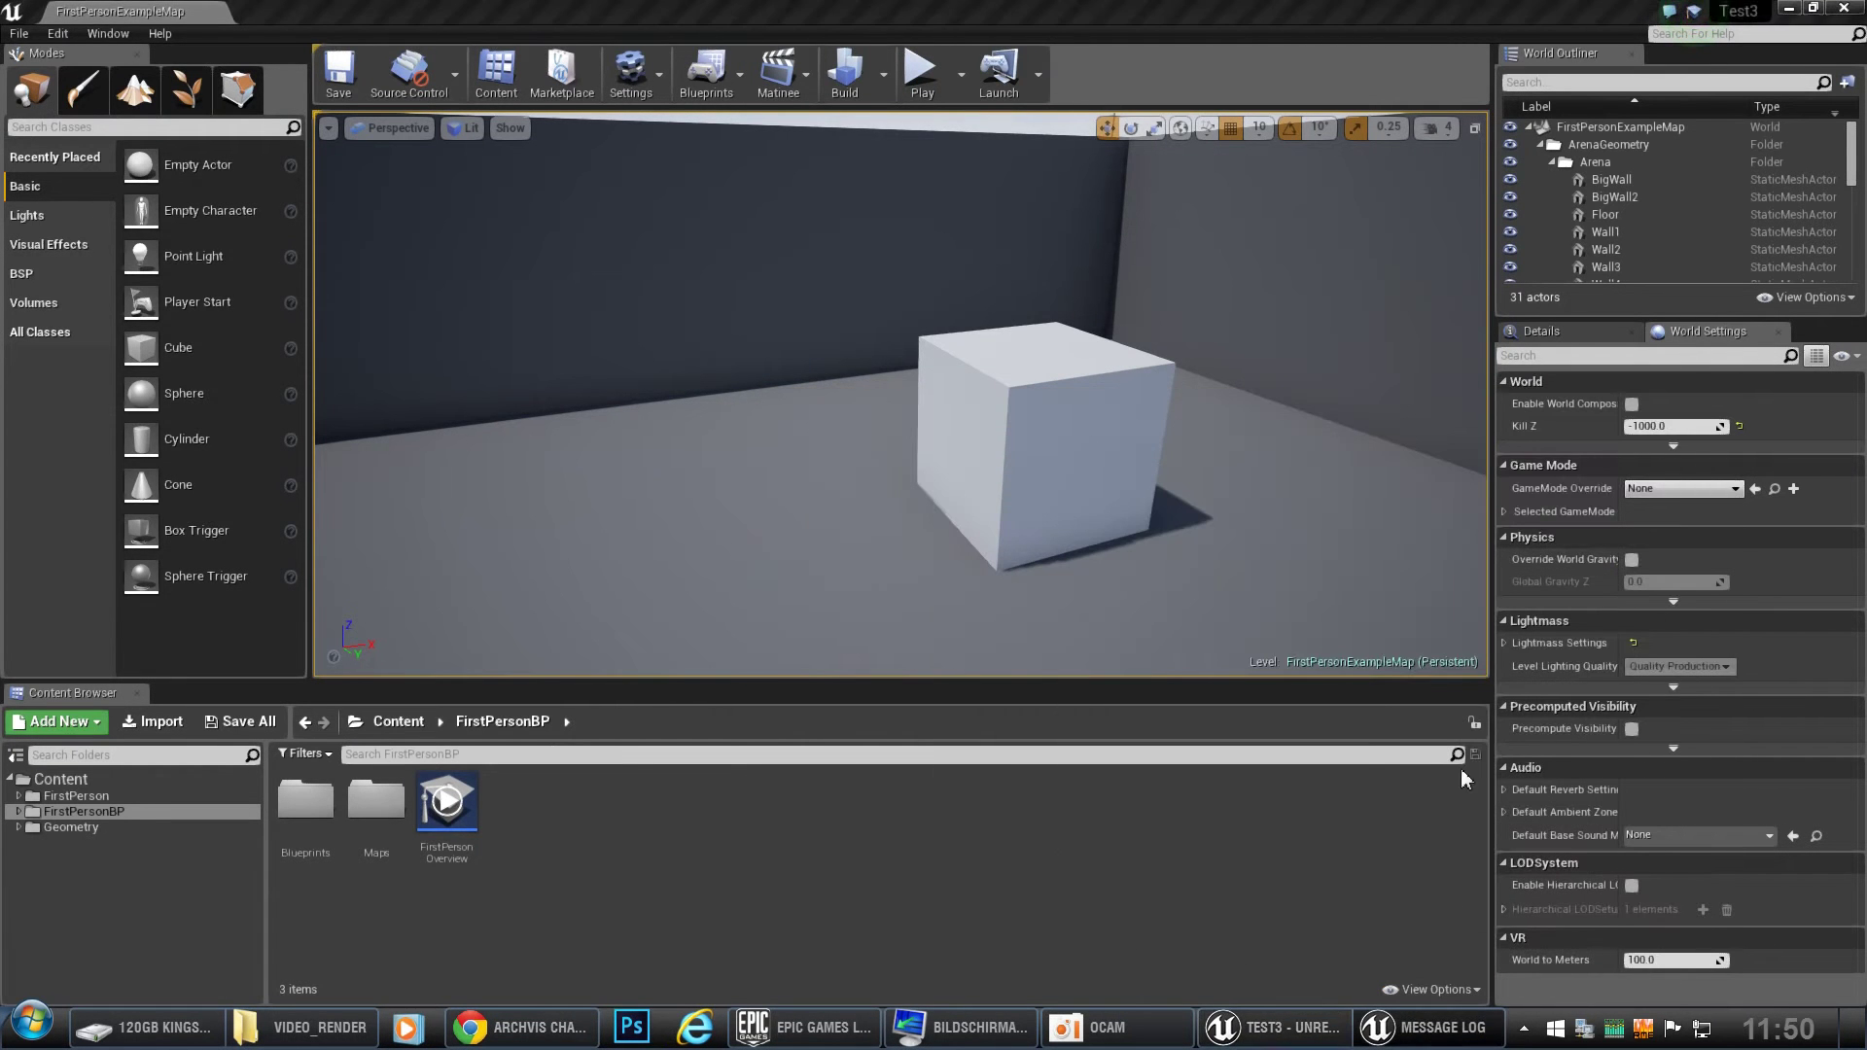
pyautogui.click(1709, 395)
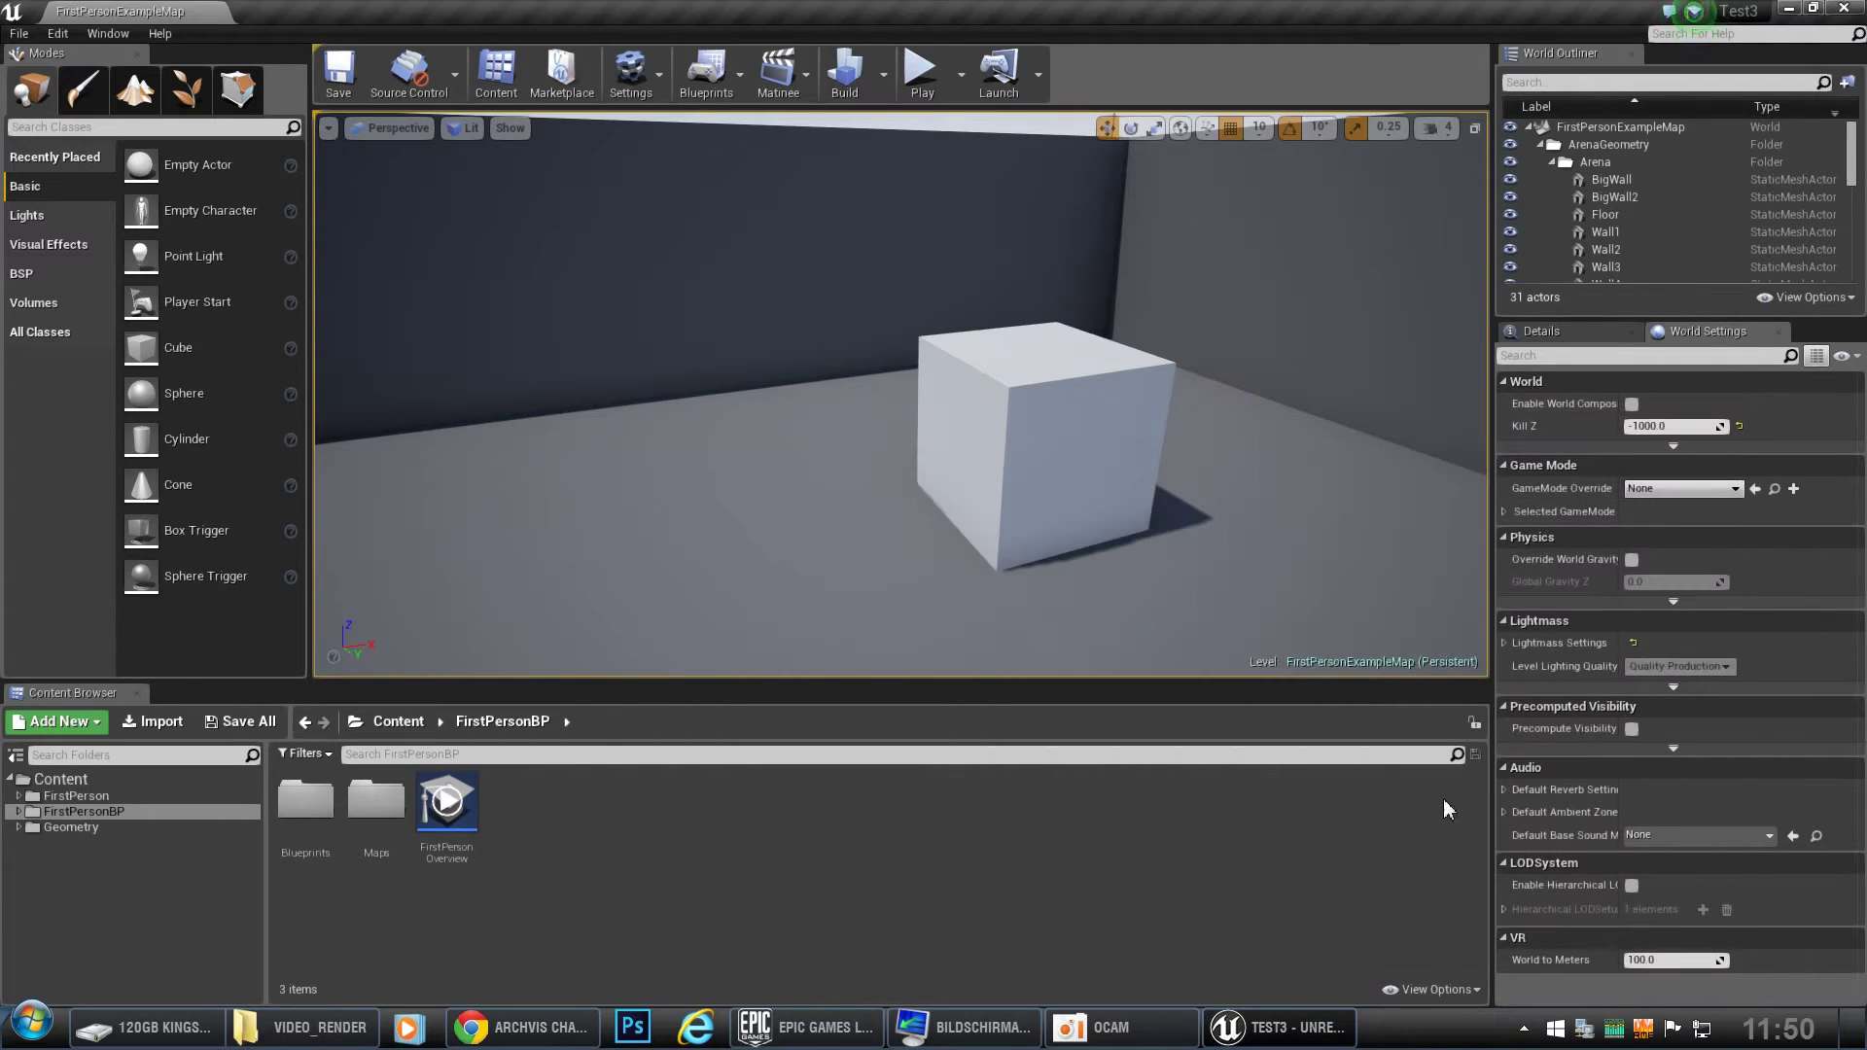
# Play-test the arena with the gun character, shooting cubes and walking forward, then stop.
pyautogui.click(919, 70)
pyautogui.click(911, 400)
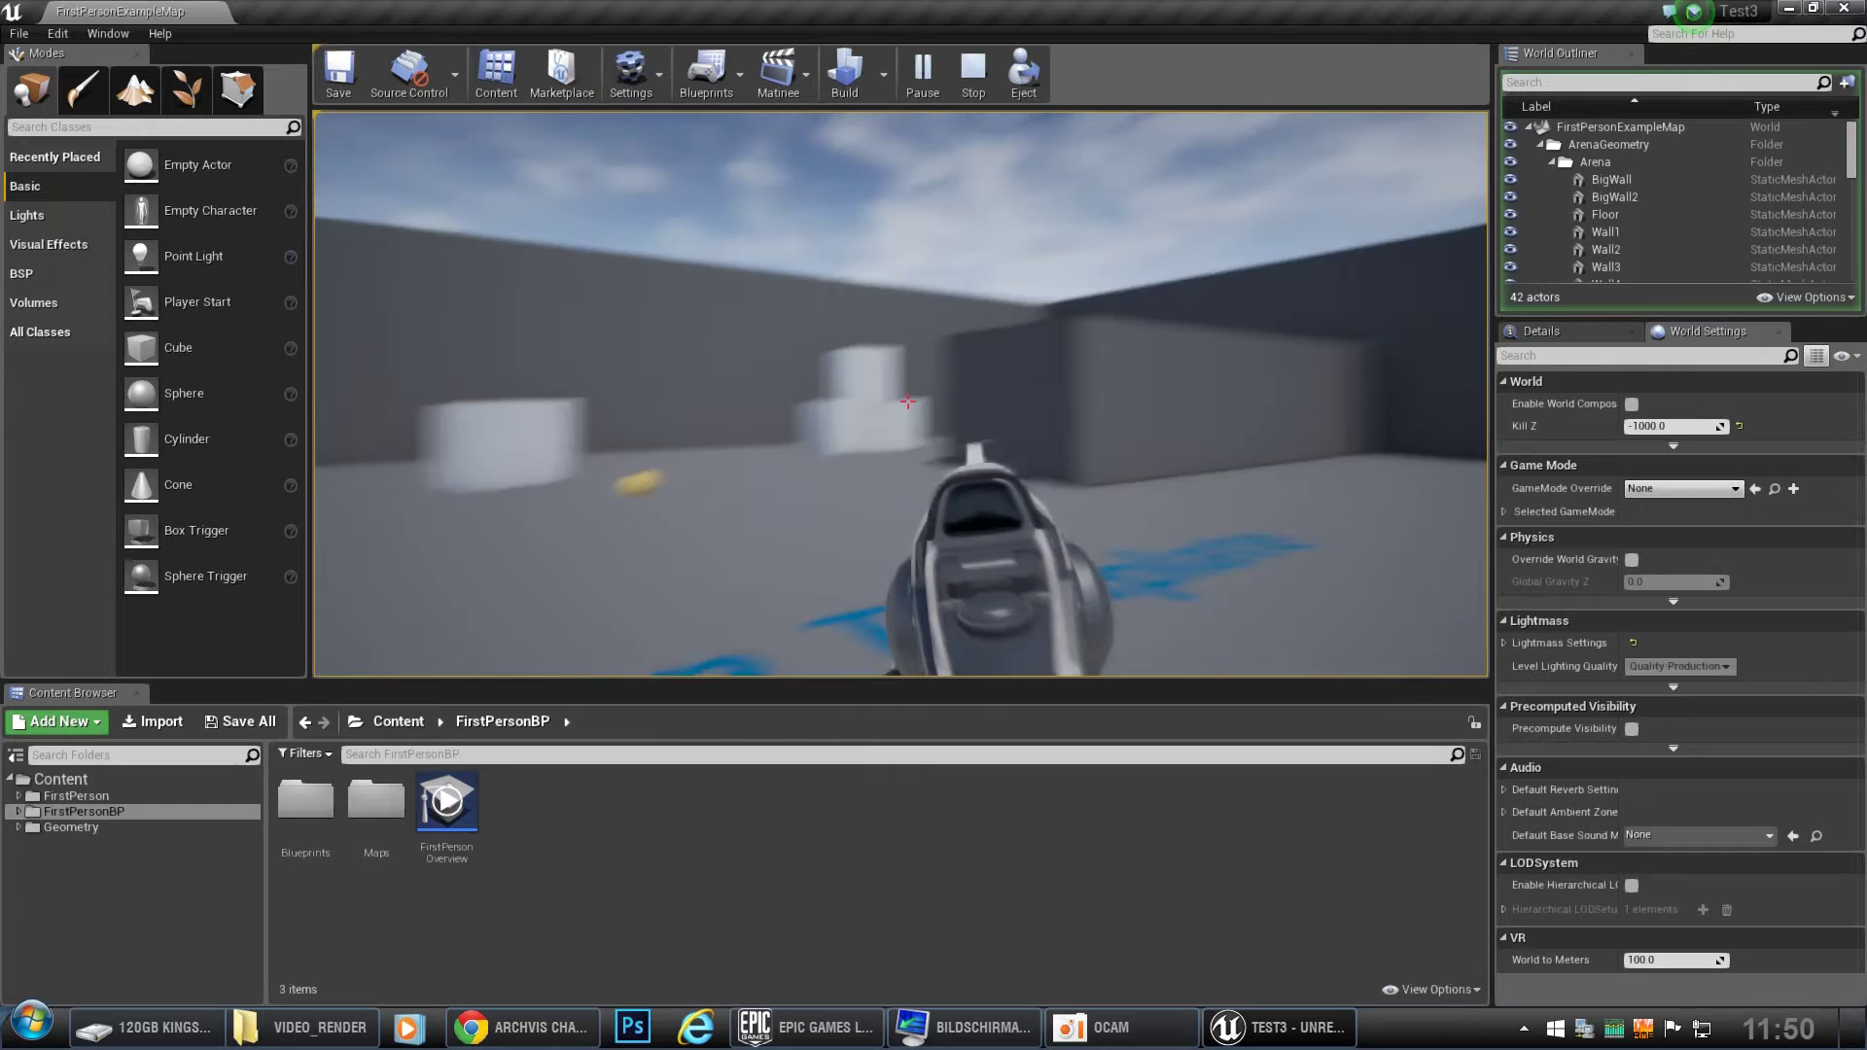
pyautogui.click(911, 402)
pyautogui.moveTo(910, 401); pyautogui.dragTo(911, 401)
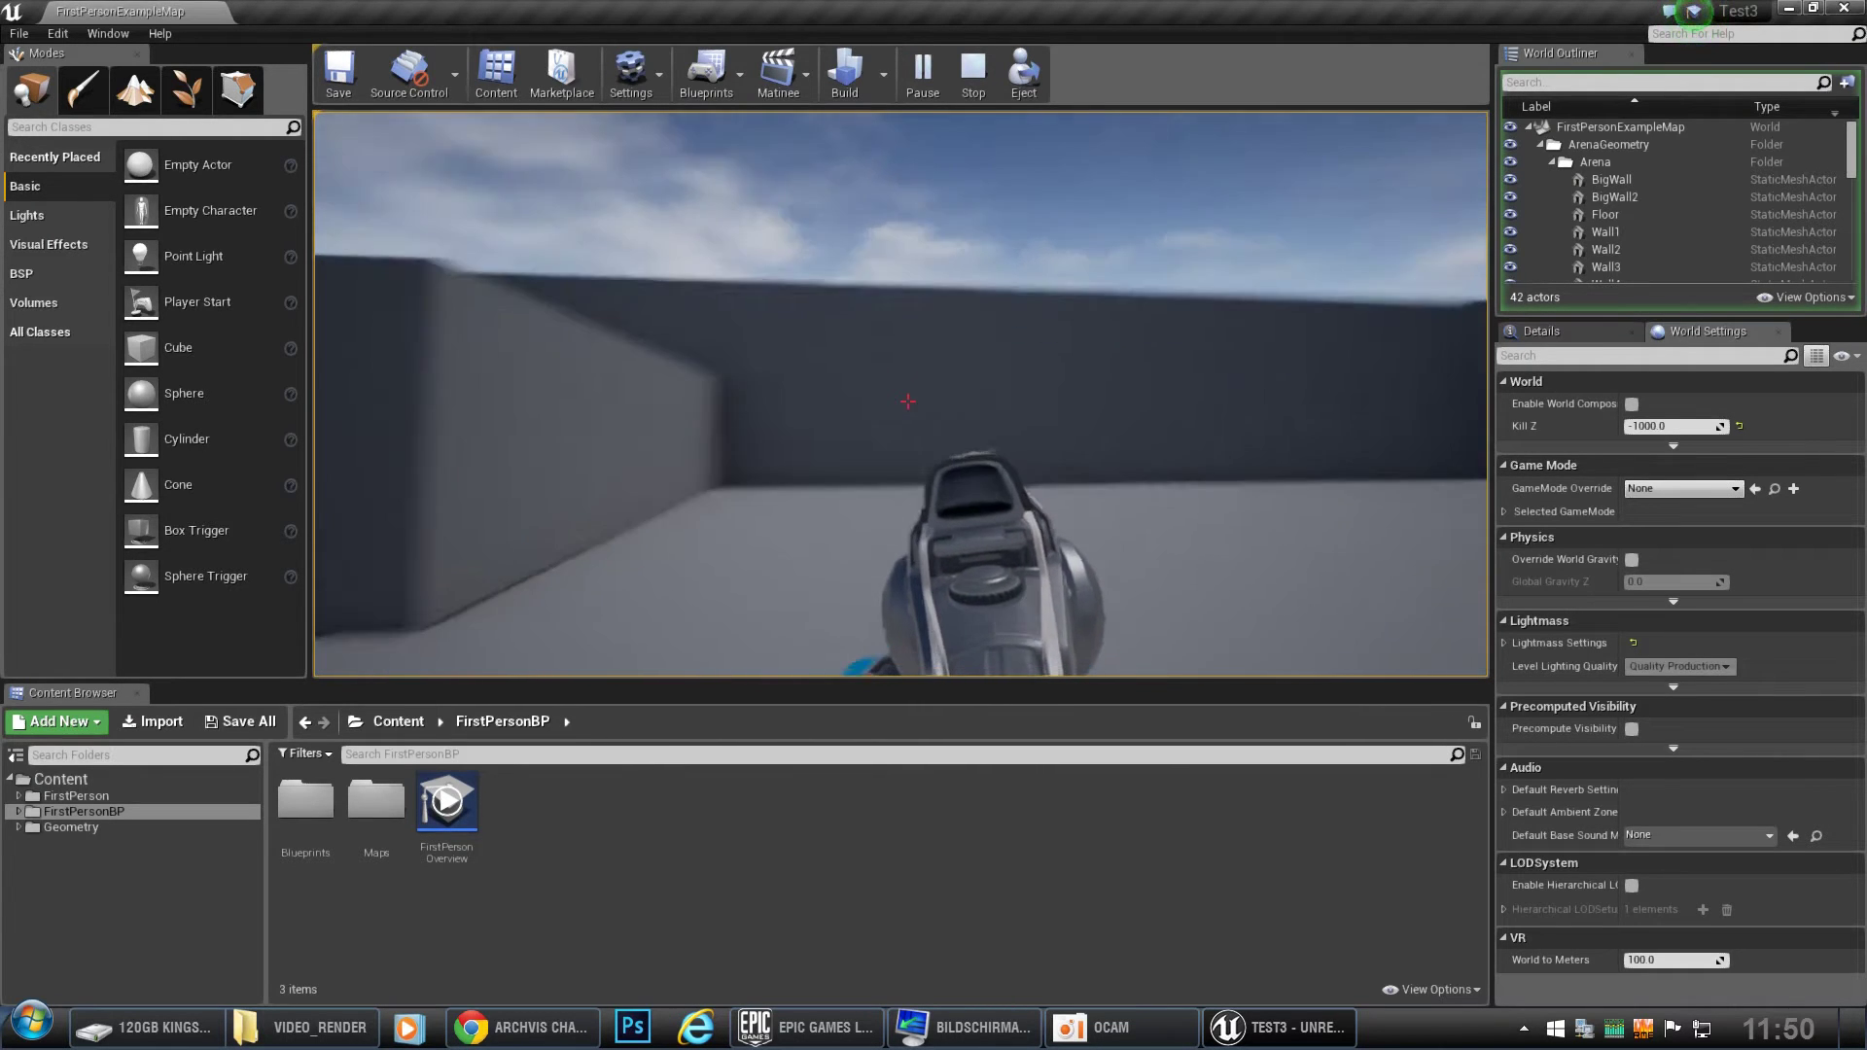
pyautogui.press('w')
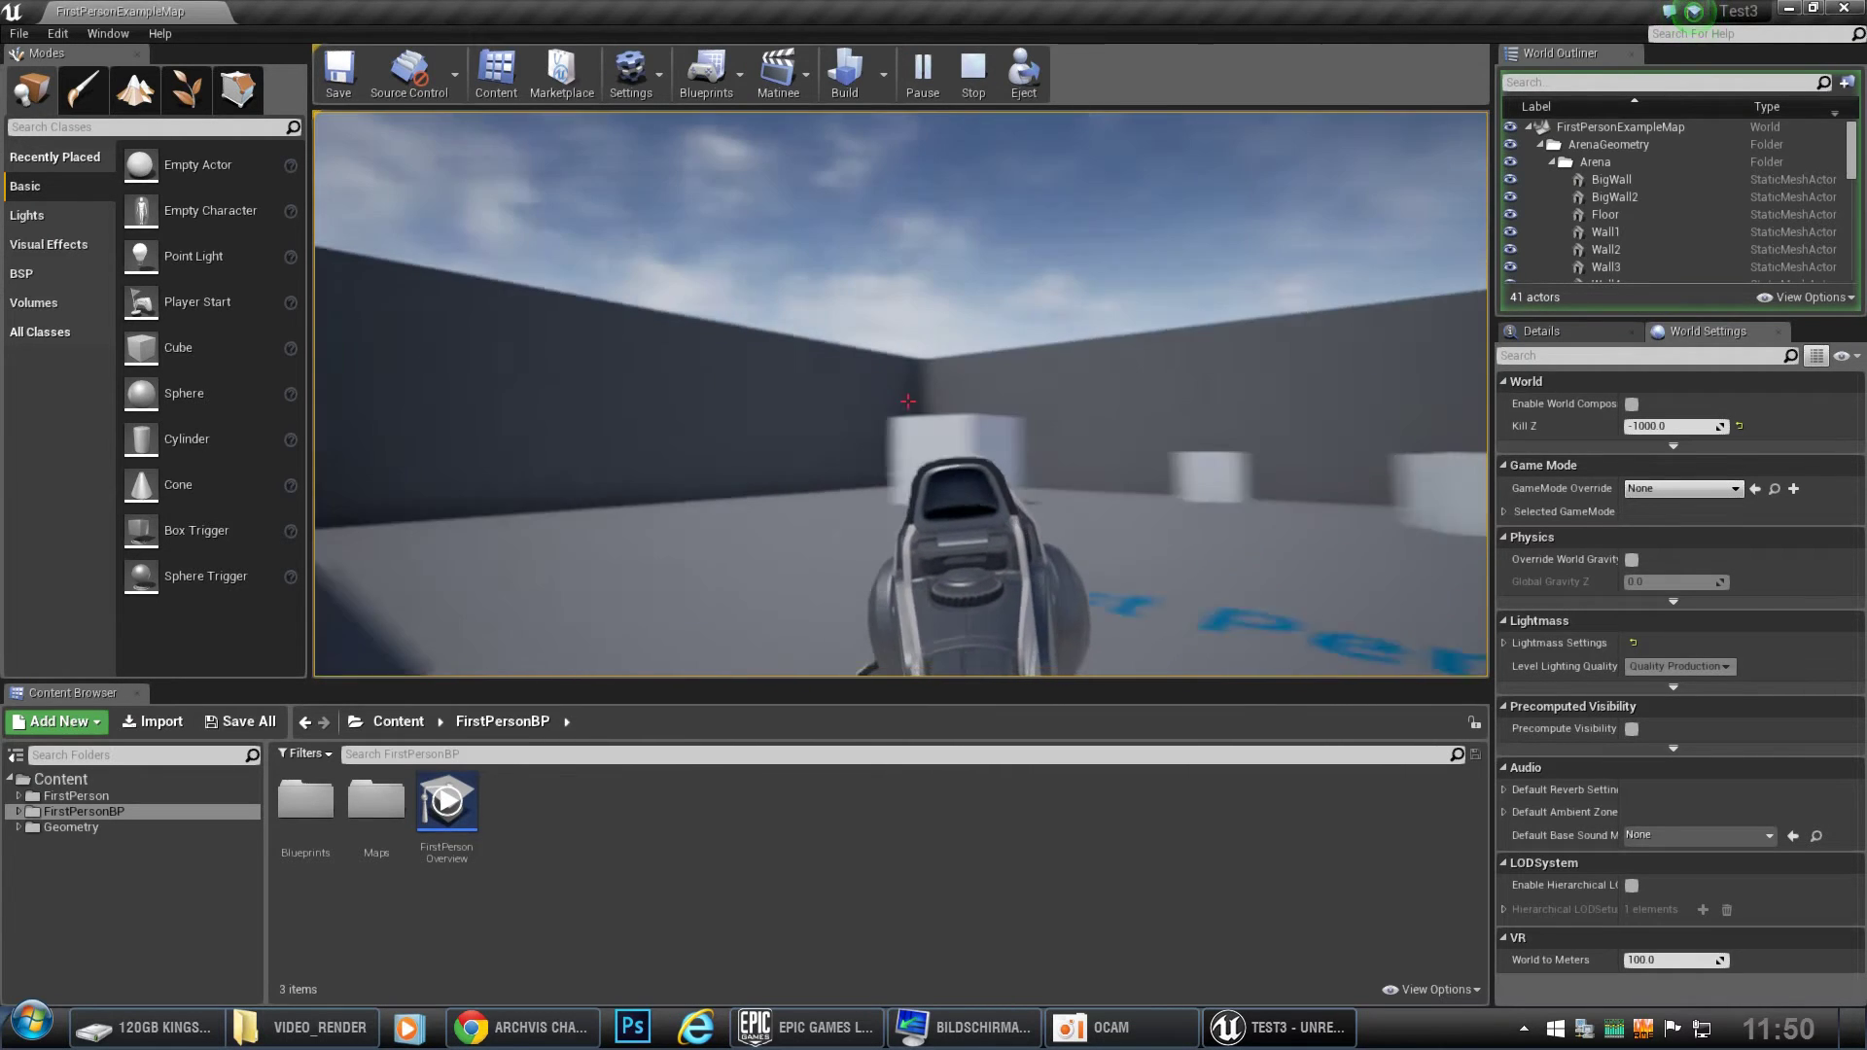
pyautogui.moveTo(910, 400); pyautogui.dragTo(911, 401)
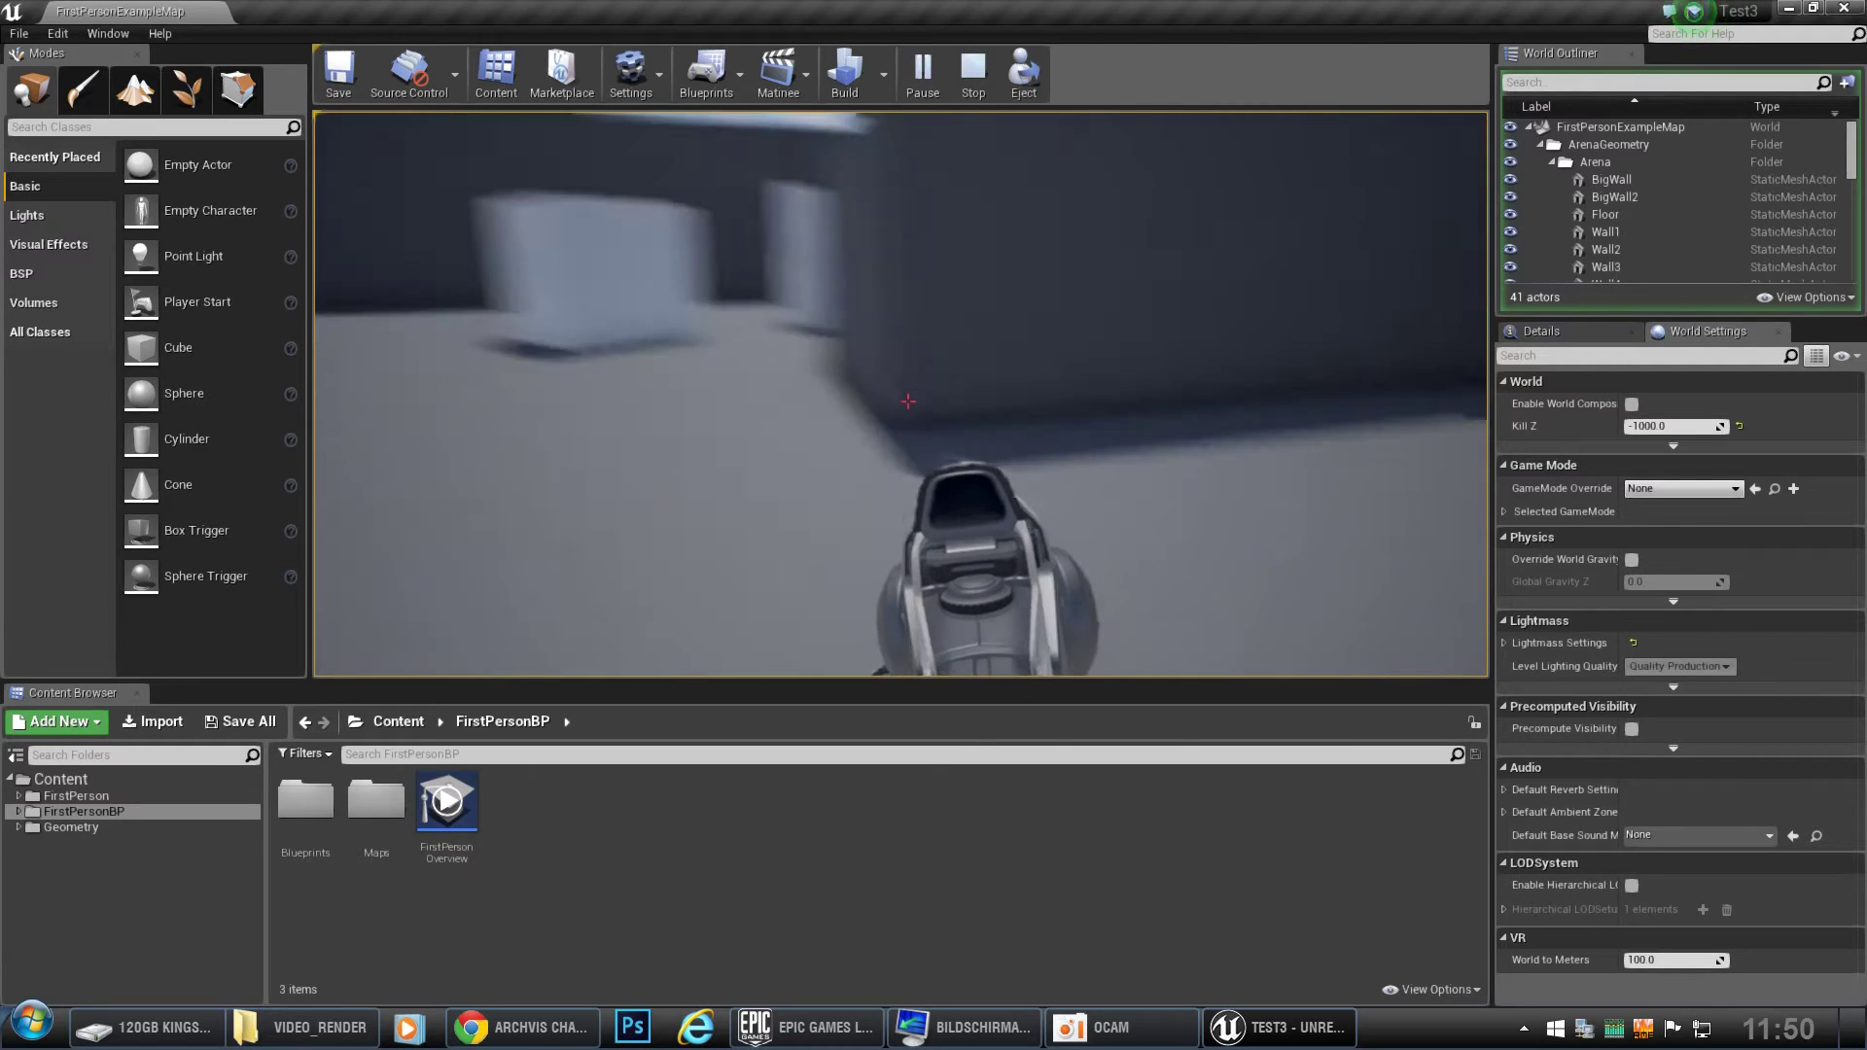
pyautogui.press('w')
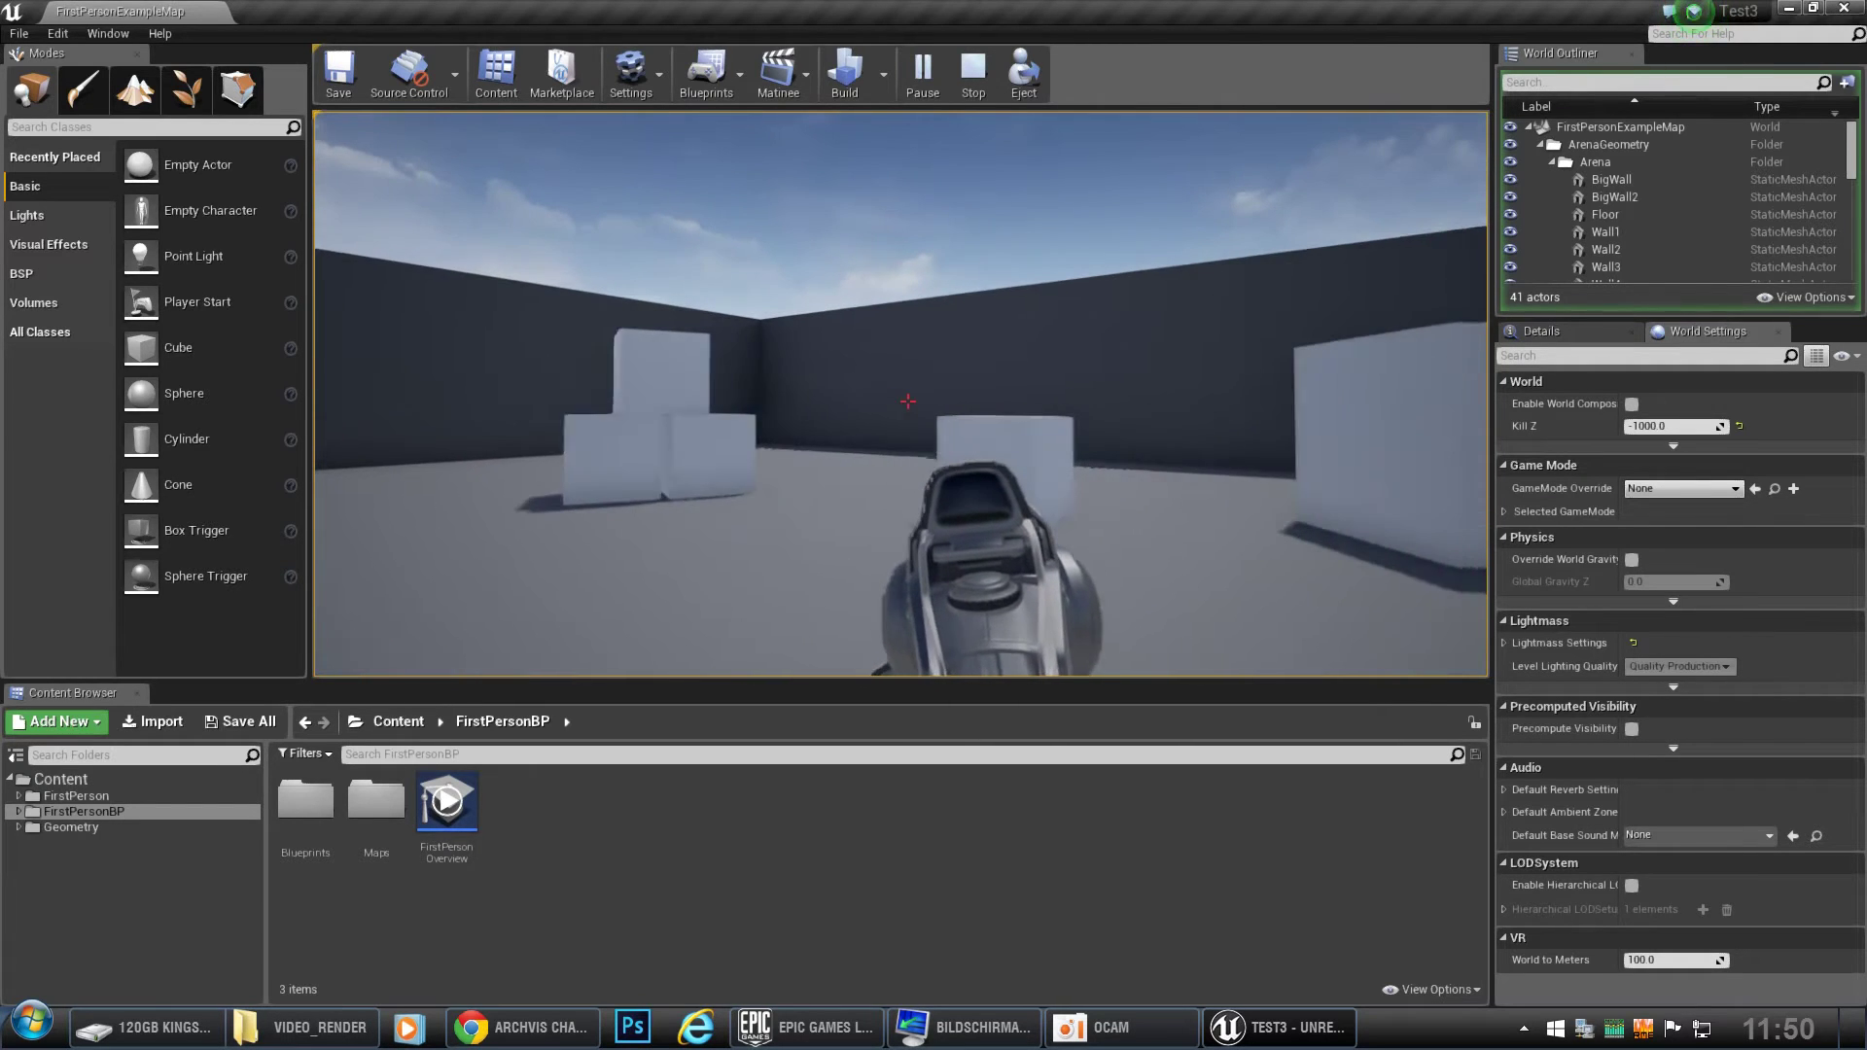
pyautogui.press('Escape')
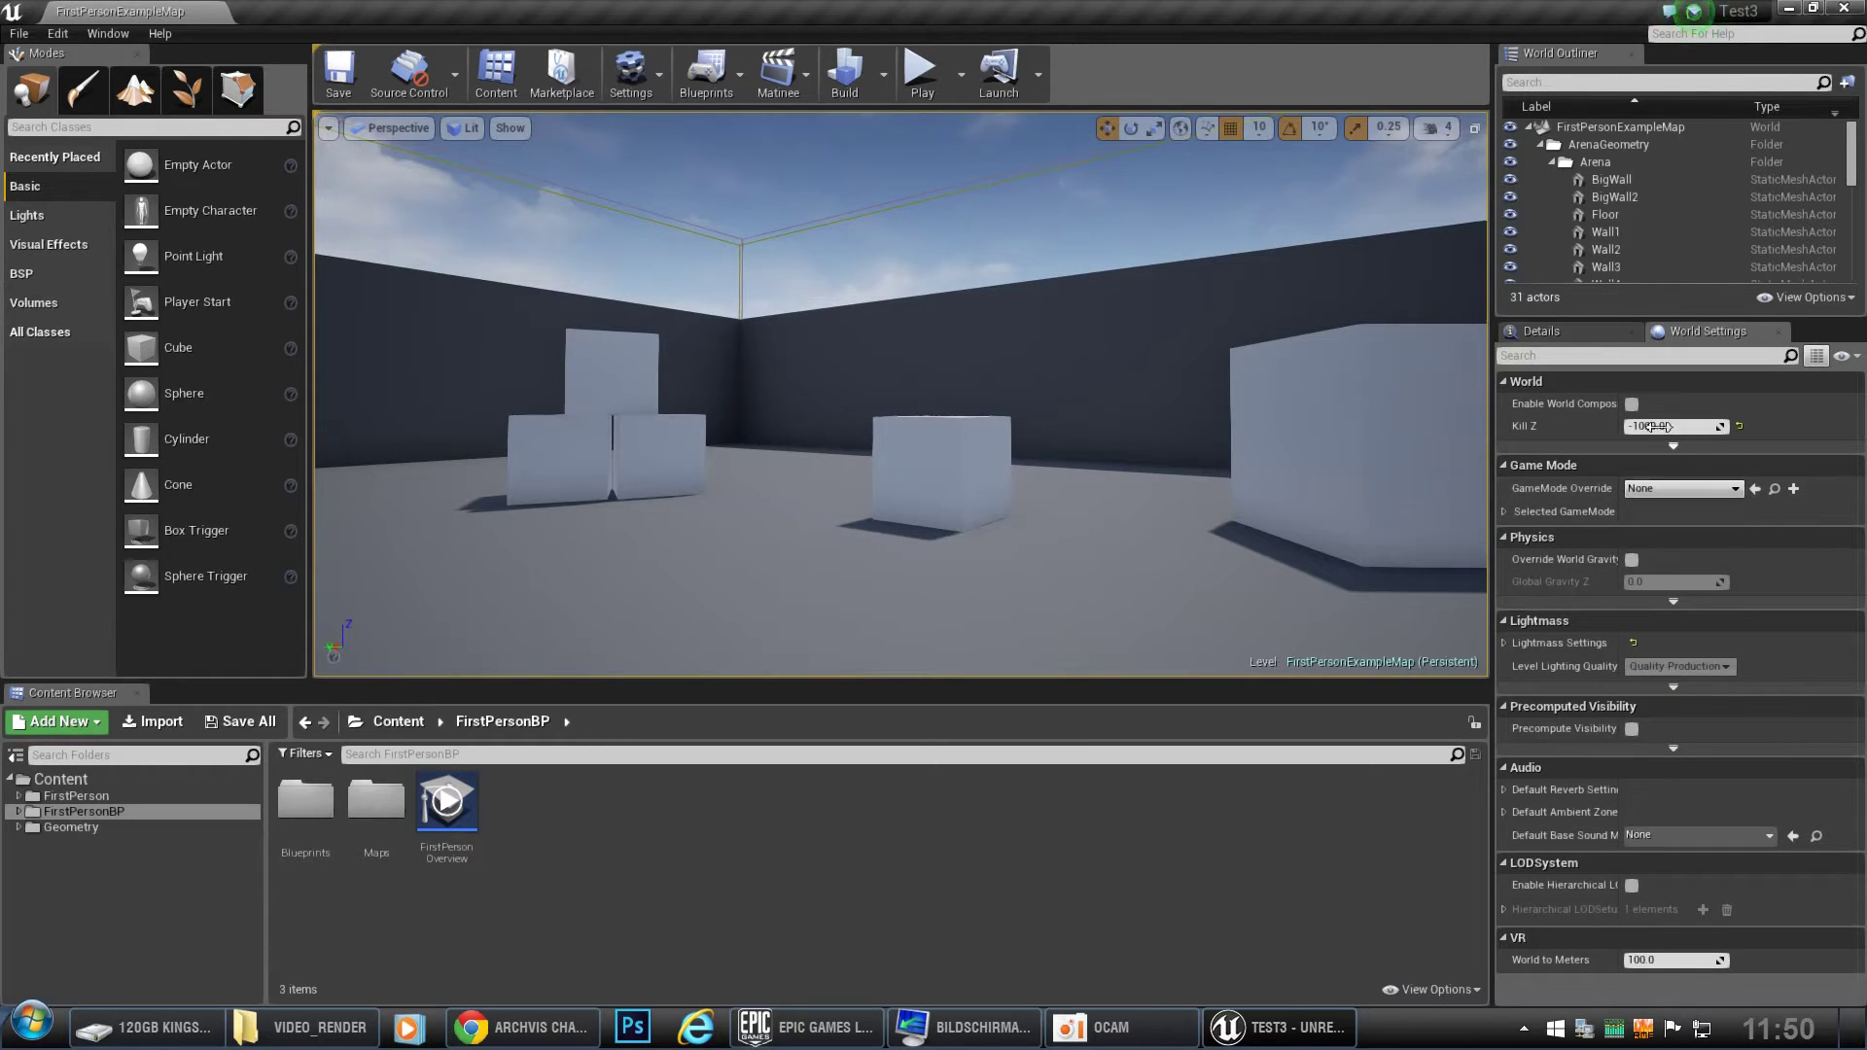
# Override the game mode with FirstPersonGameMode, using ArchVisCharacter as Default Pawn Class.
pyautogui.click(1684, 489)
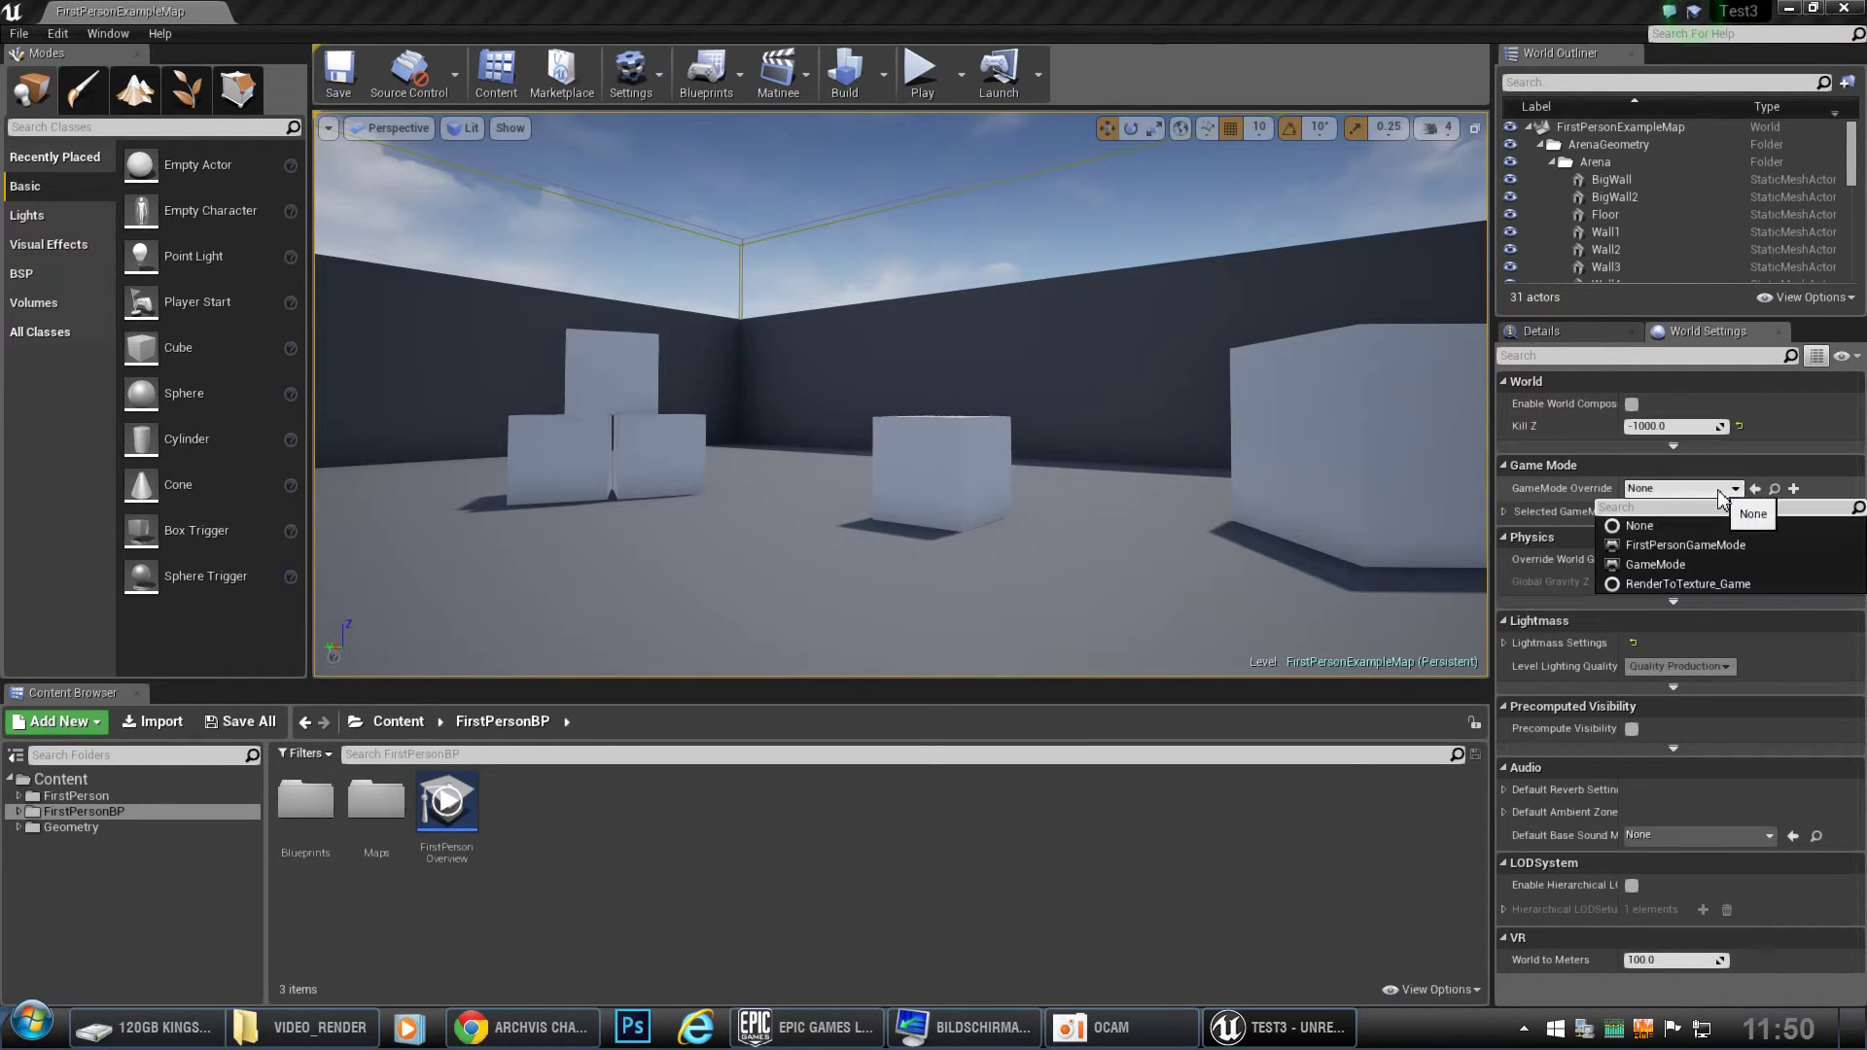
pyautogui.click(1690, 545)
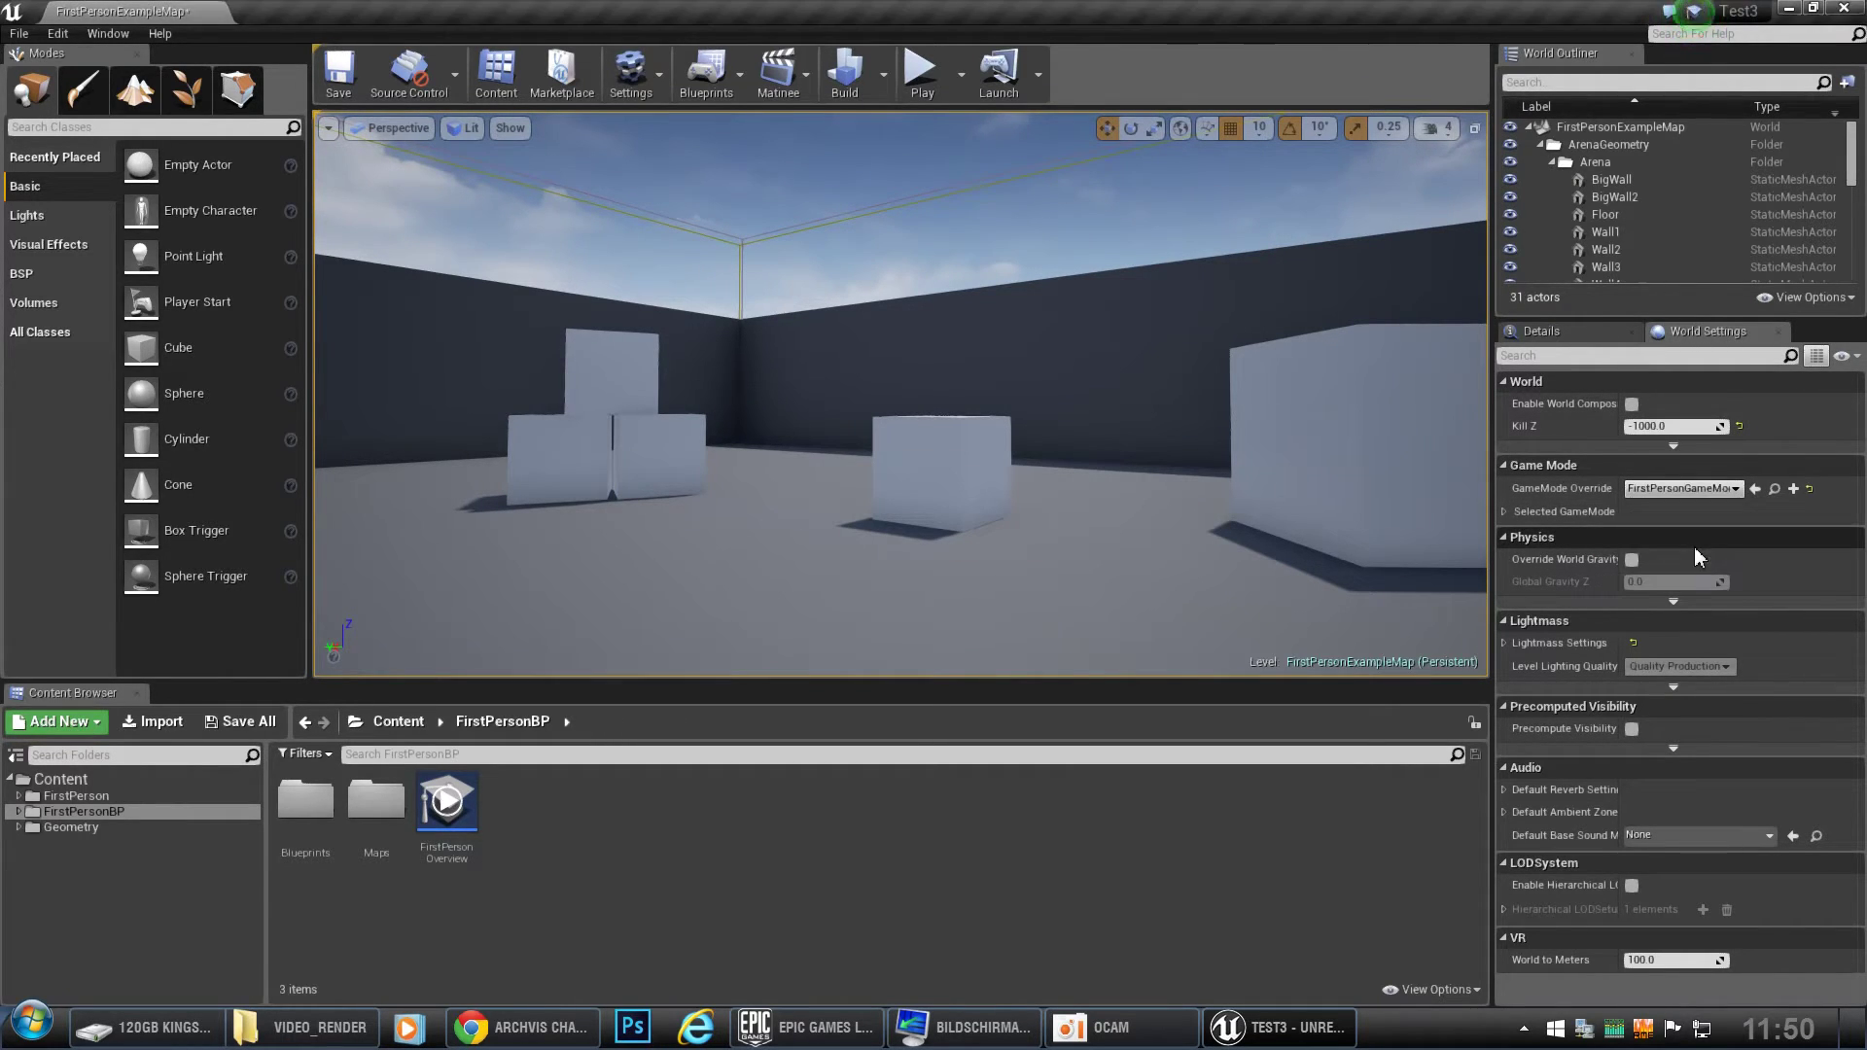
pyautogui.click(1512, 512)
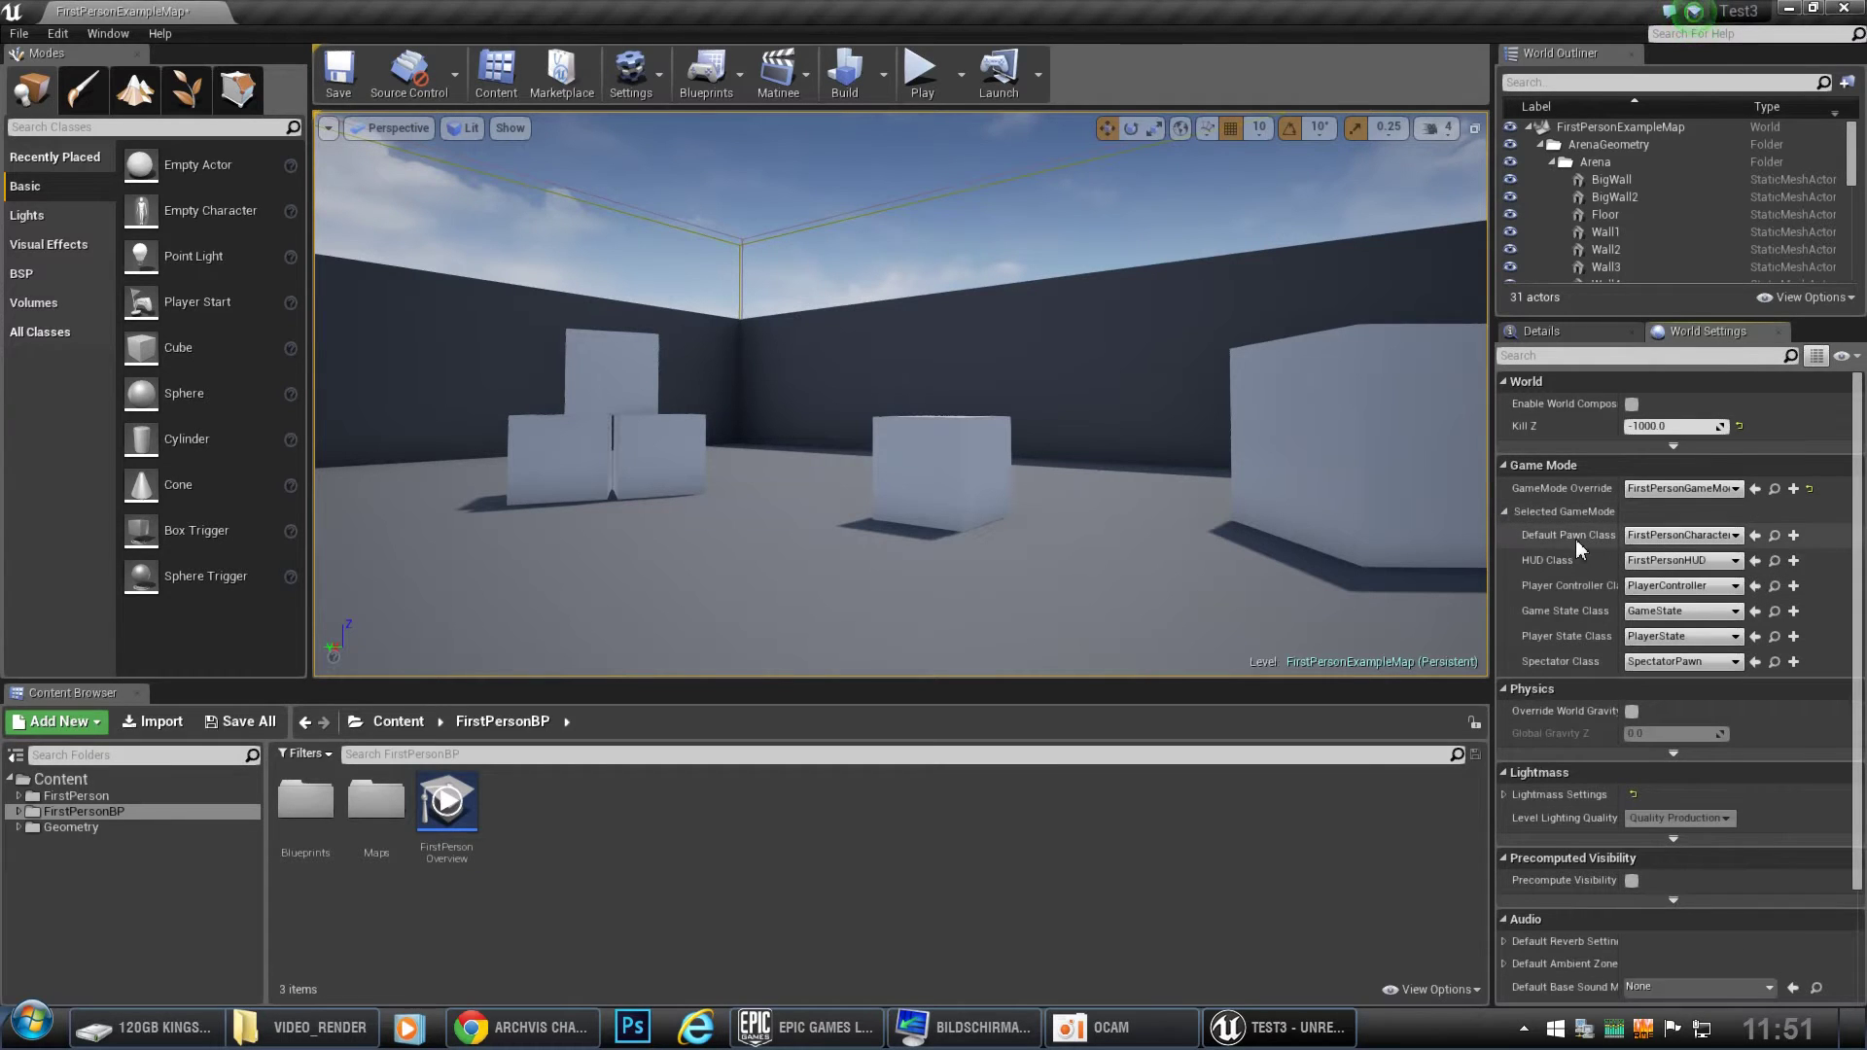
pyautogui.click(1684, 534)
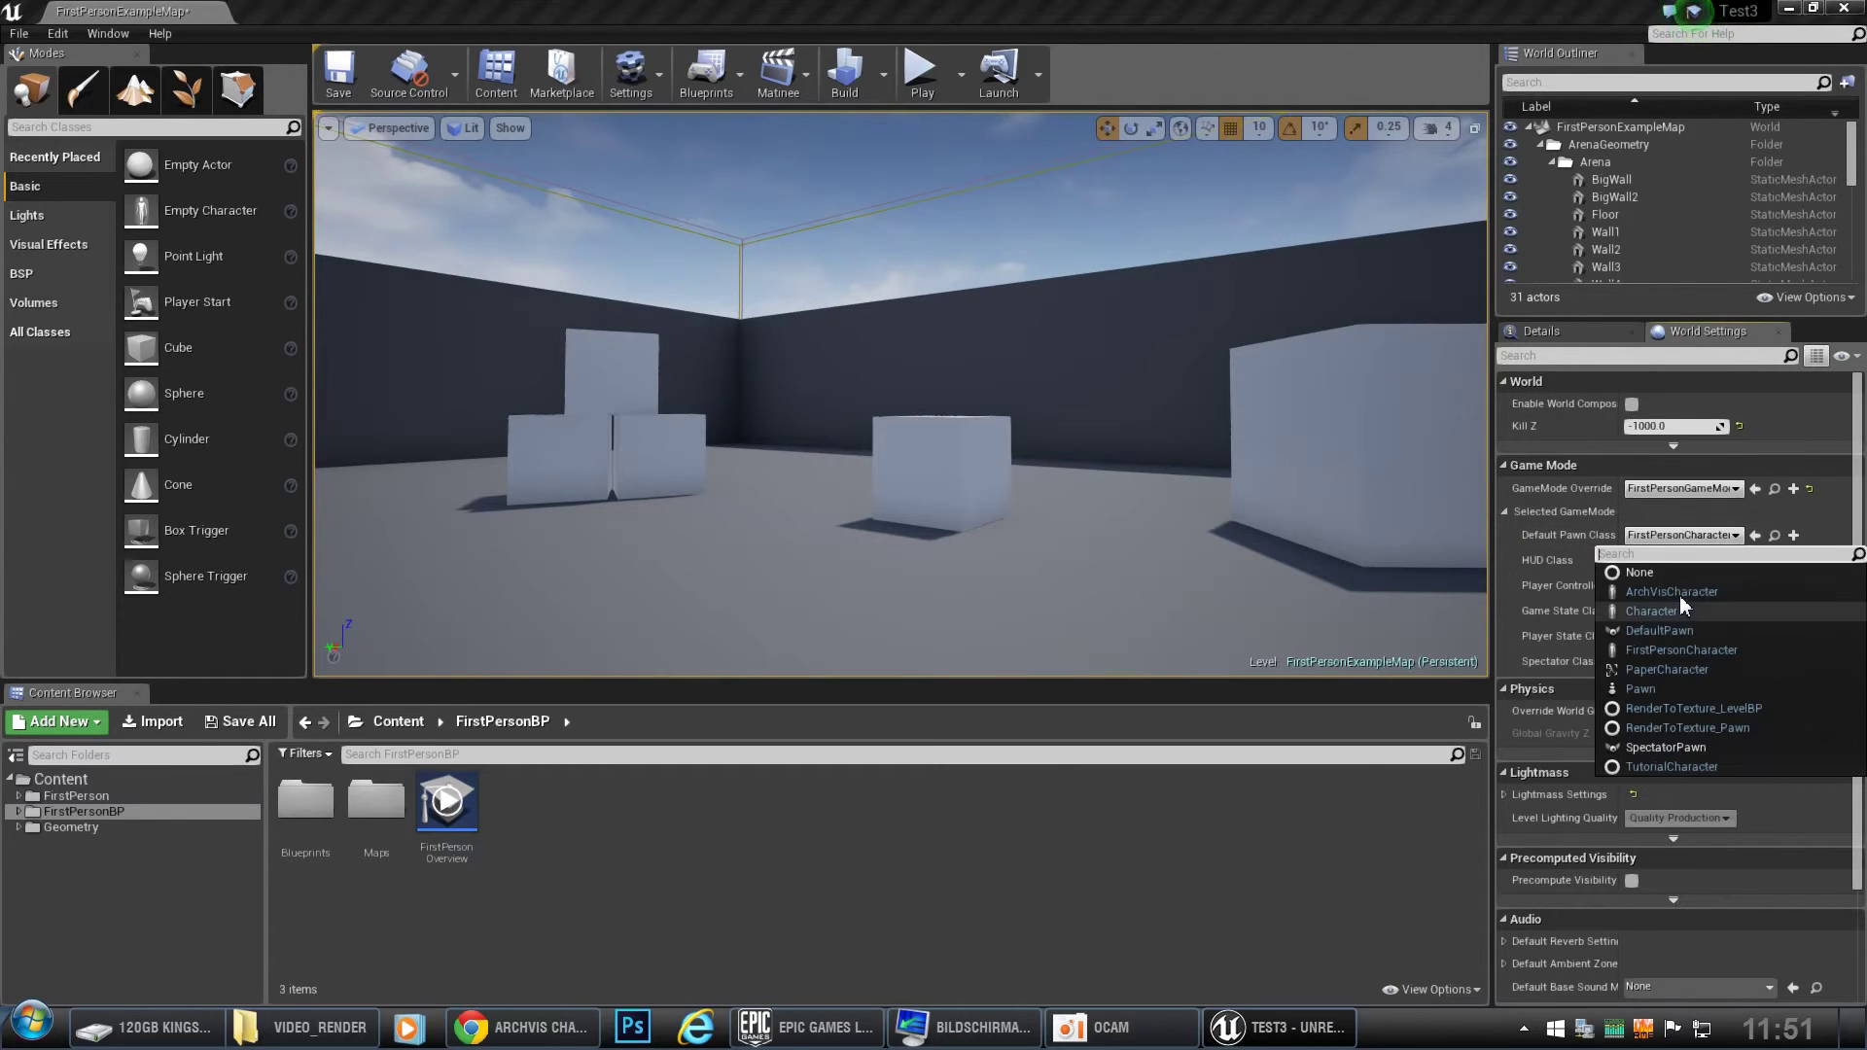
pyautogui.click(1679, 593)
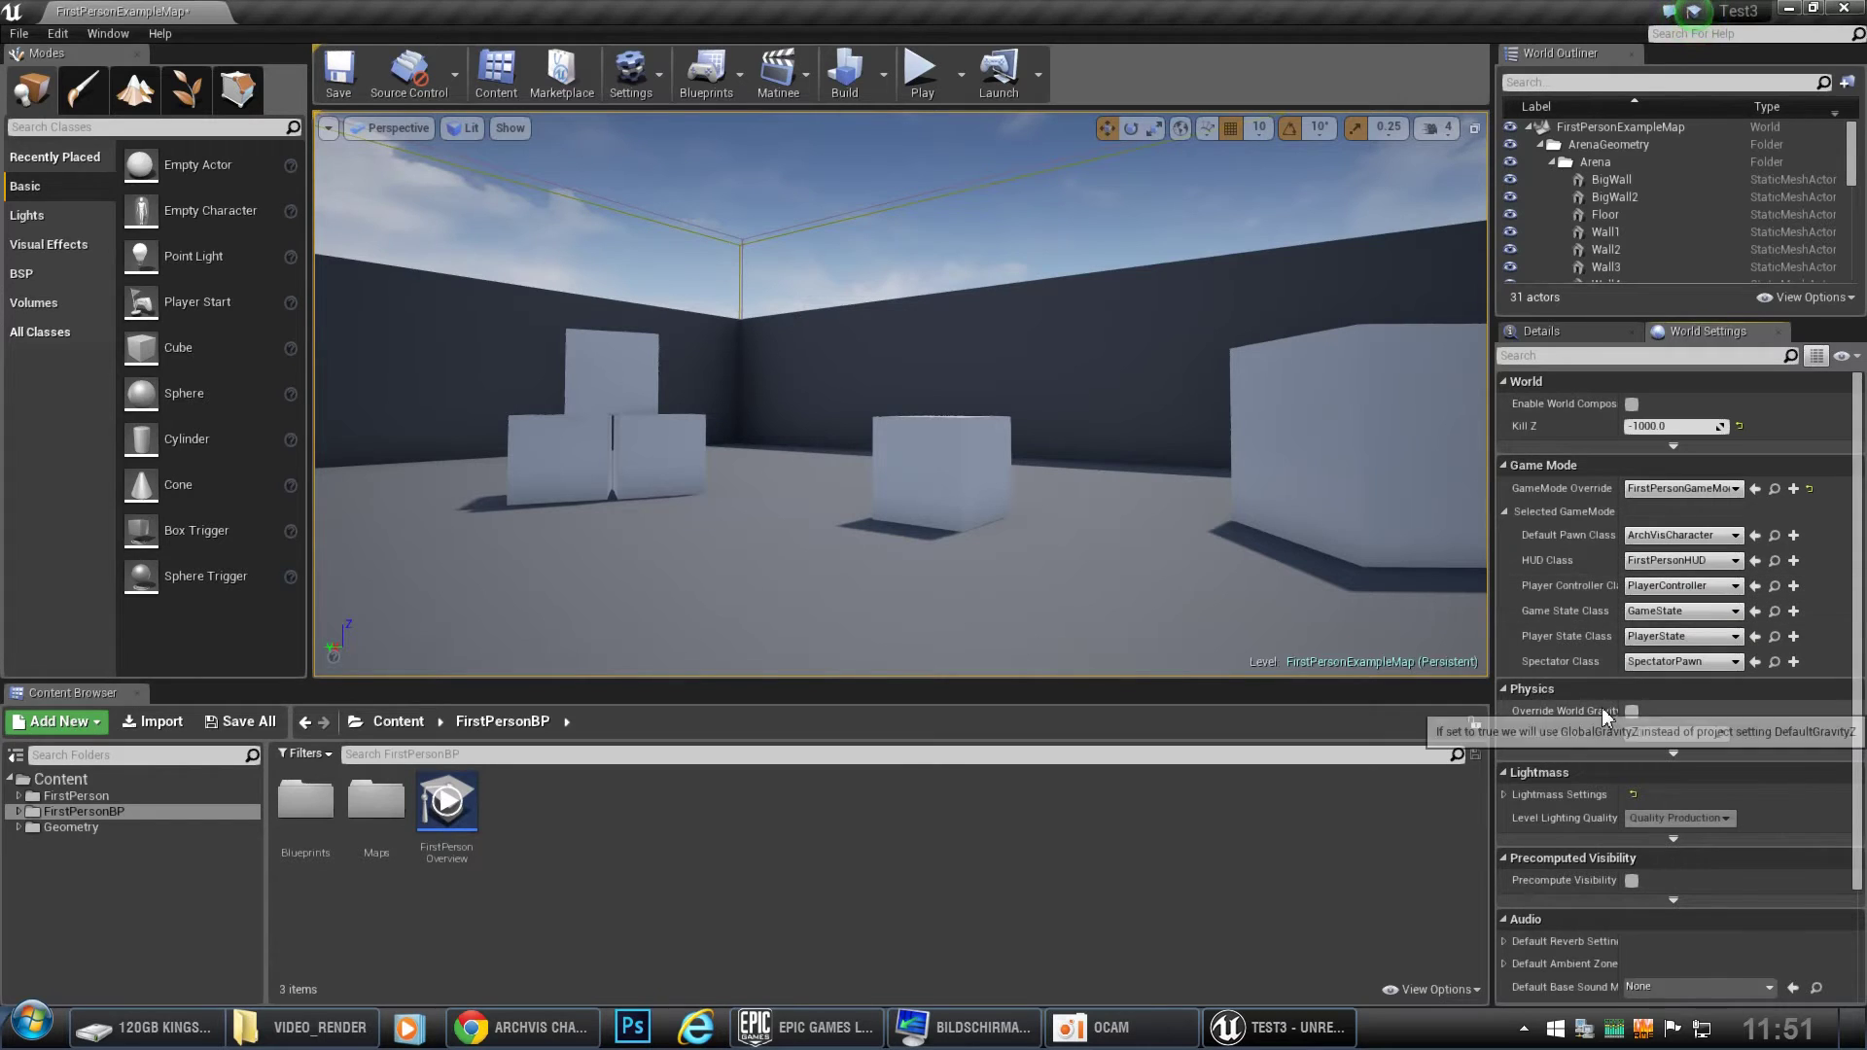
# Play the level as ArchVisCharacter, walking forward and back, then stop.
pyautogui.click(923, 77)
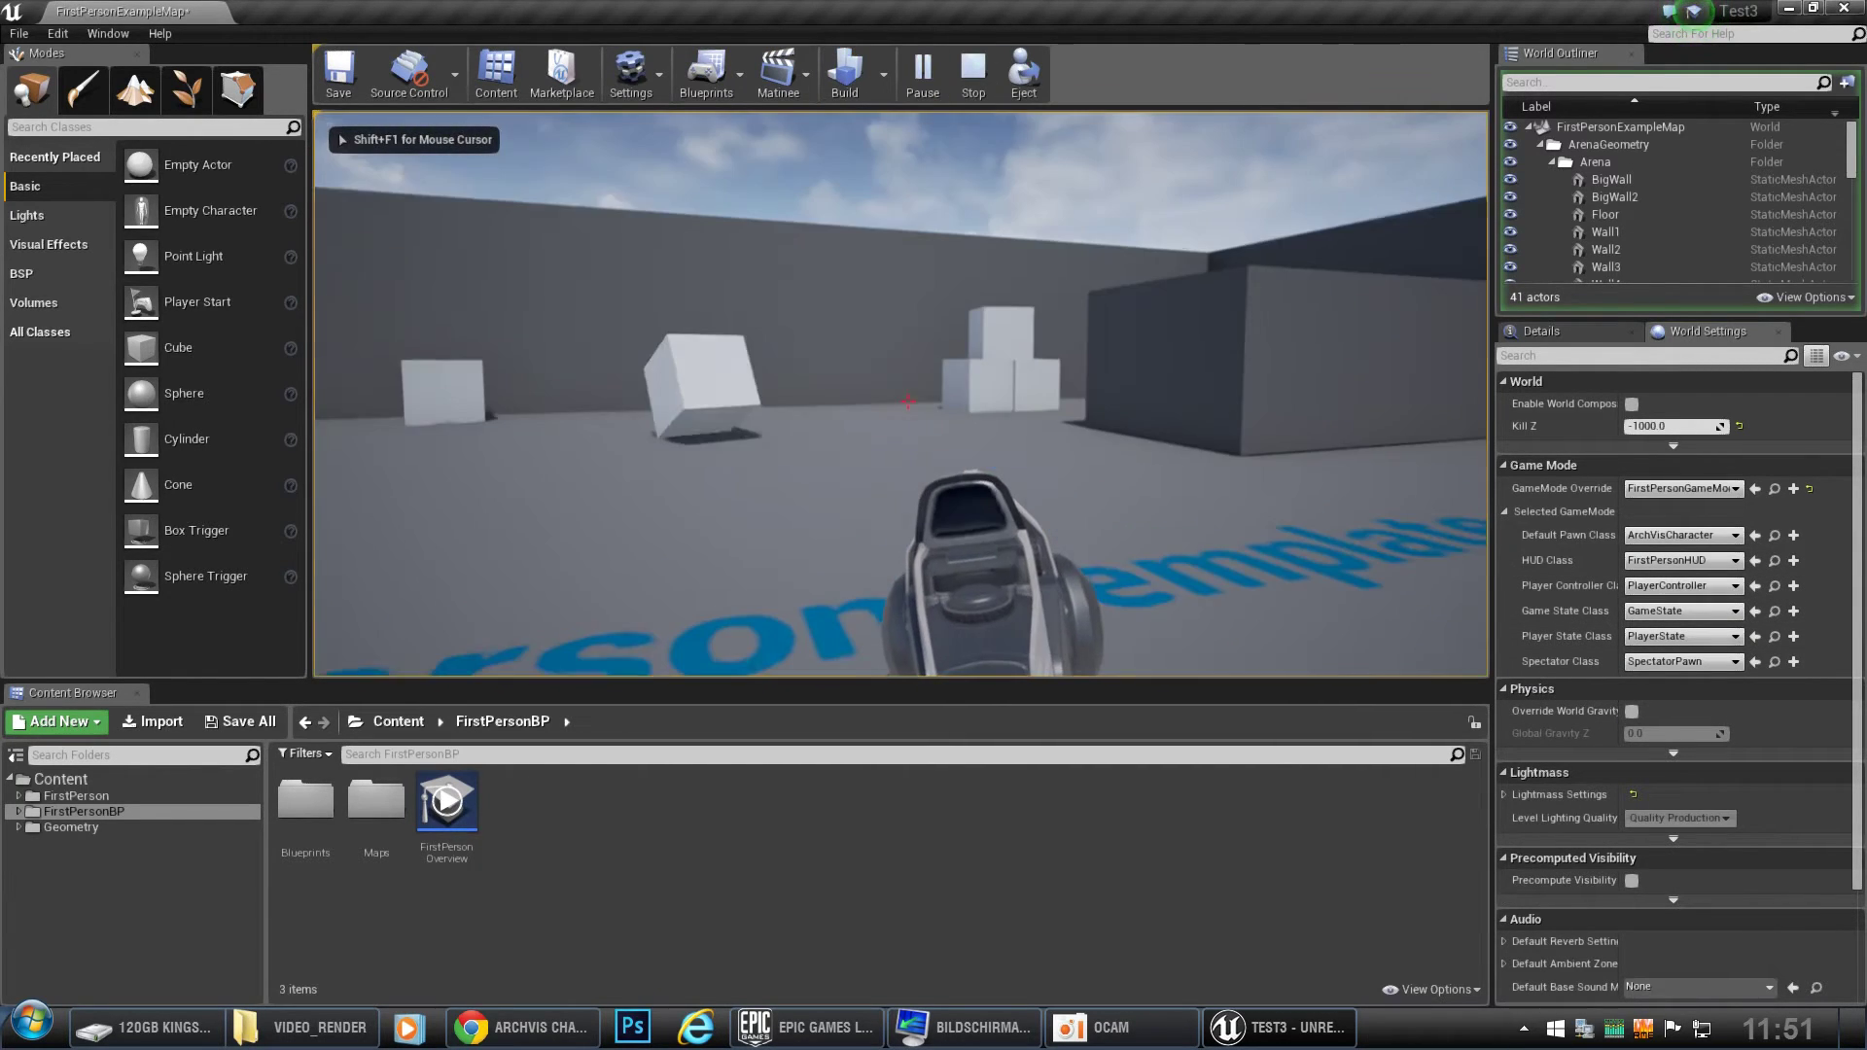
pyautogui.moveTo(905, 400); pyautogui.dragTo(906, 401)
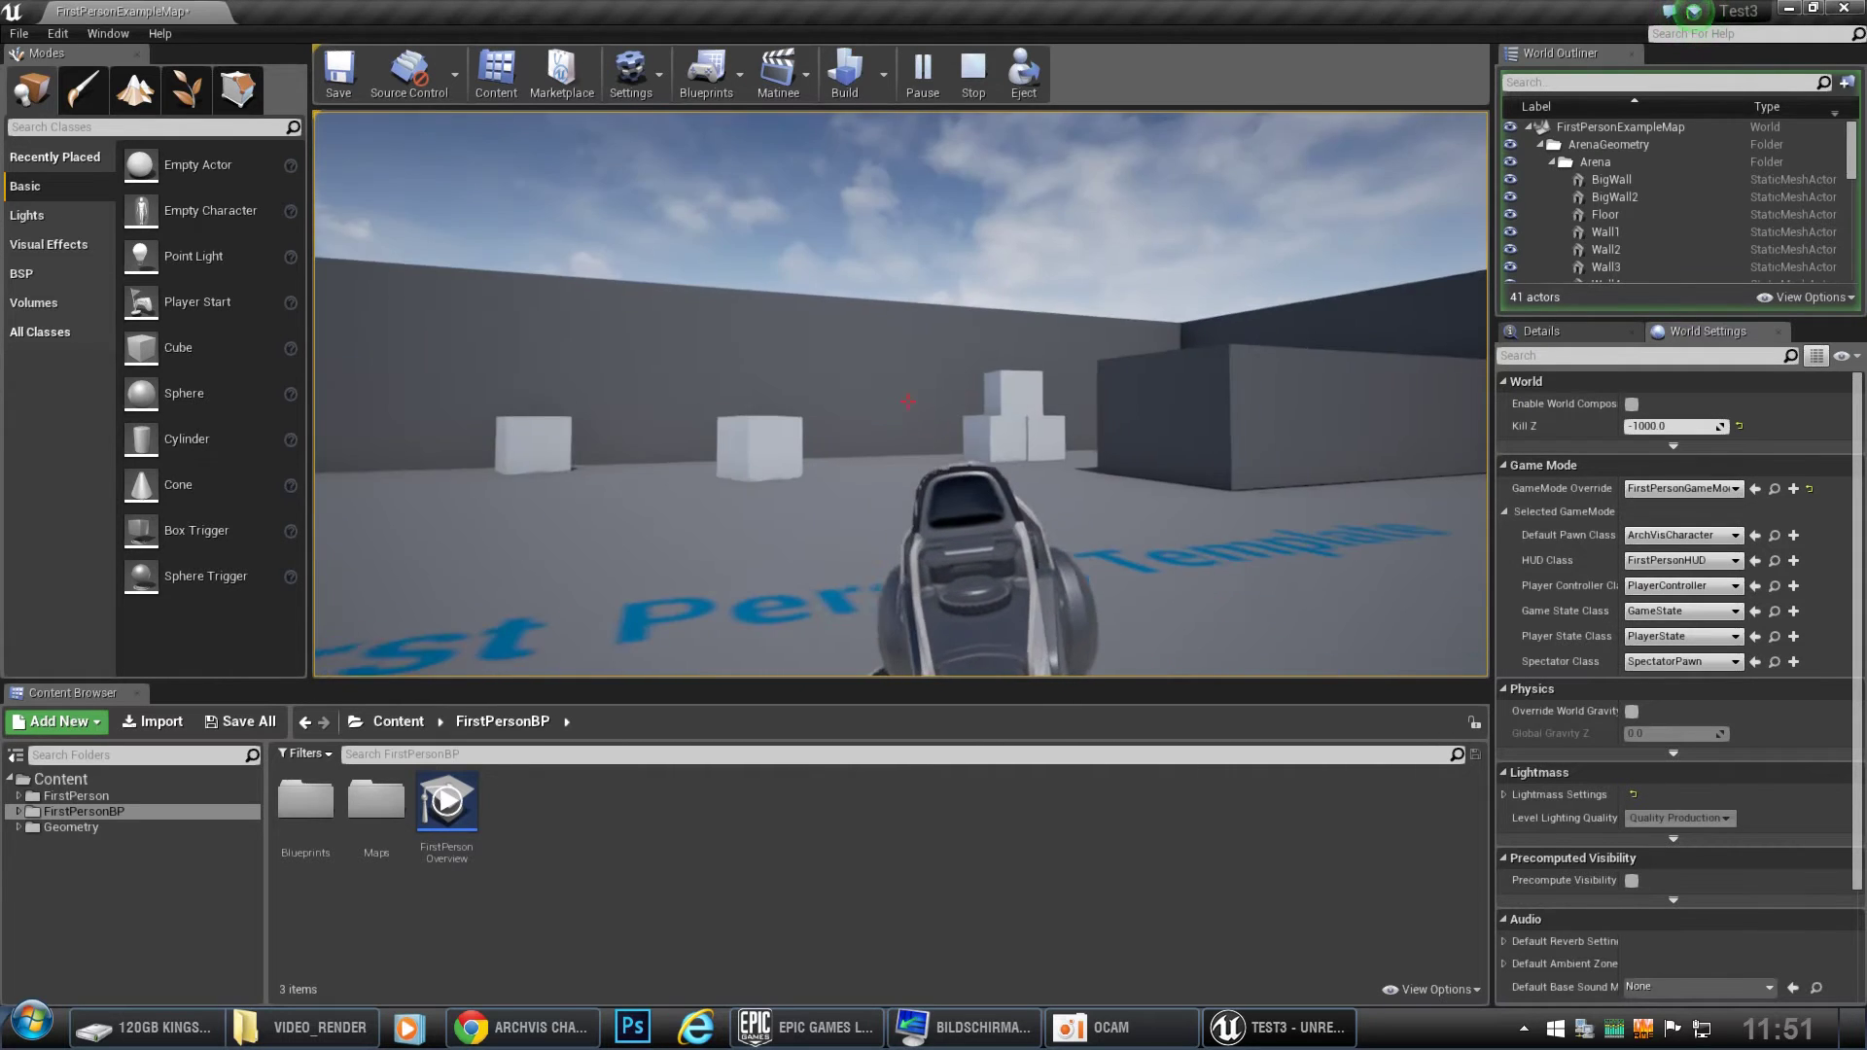
pyautogui.press('w')
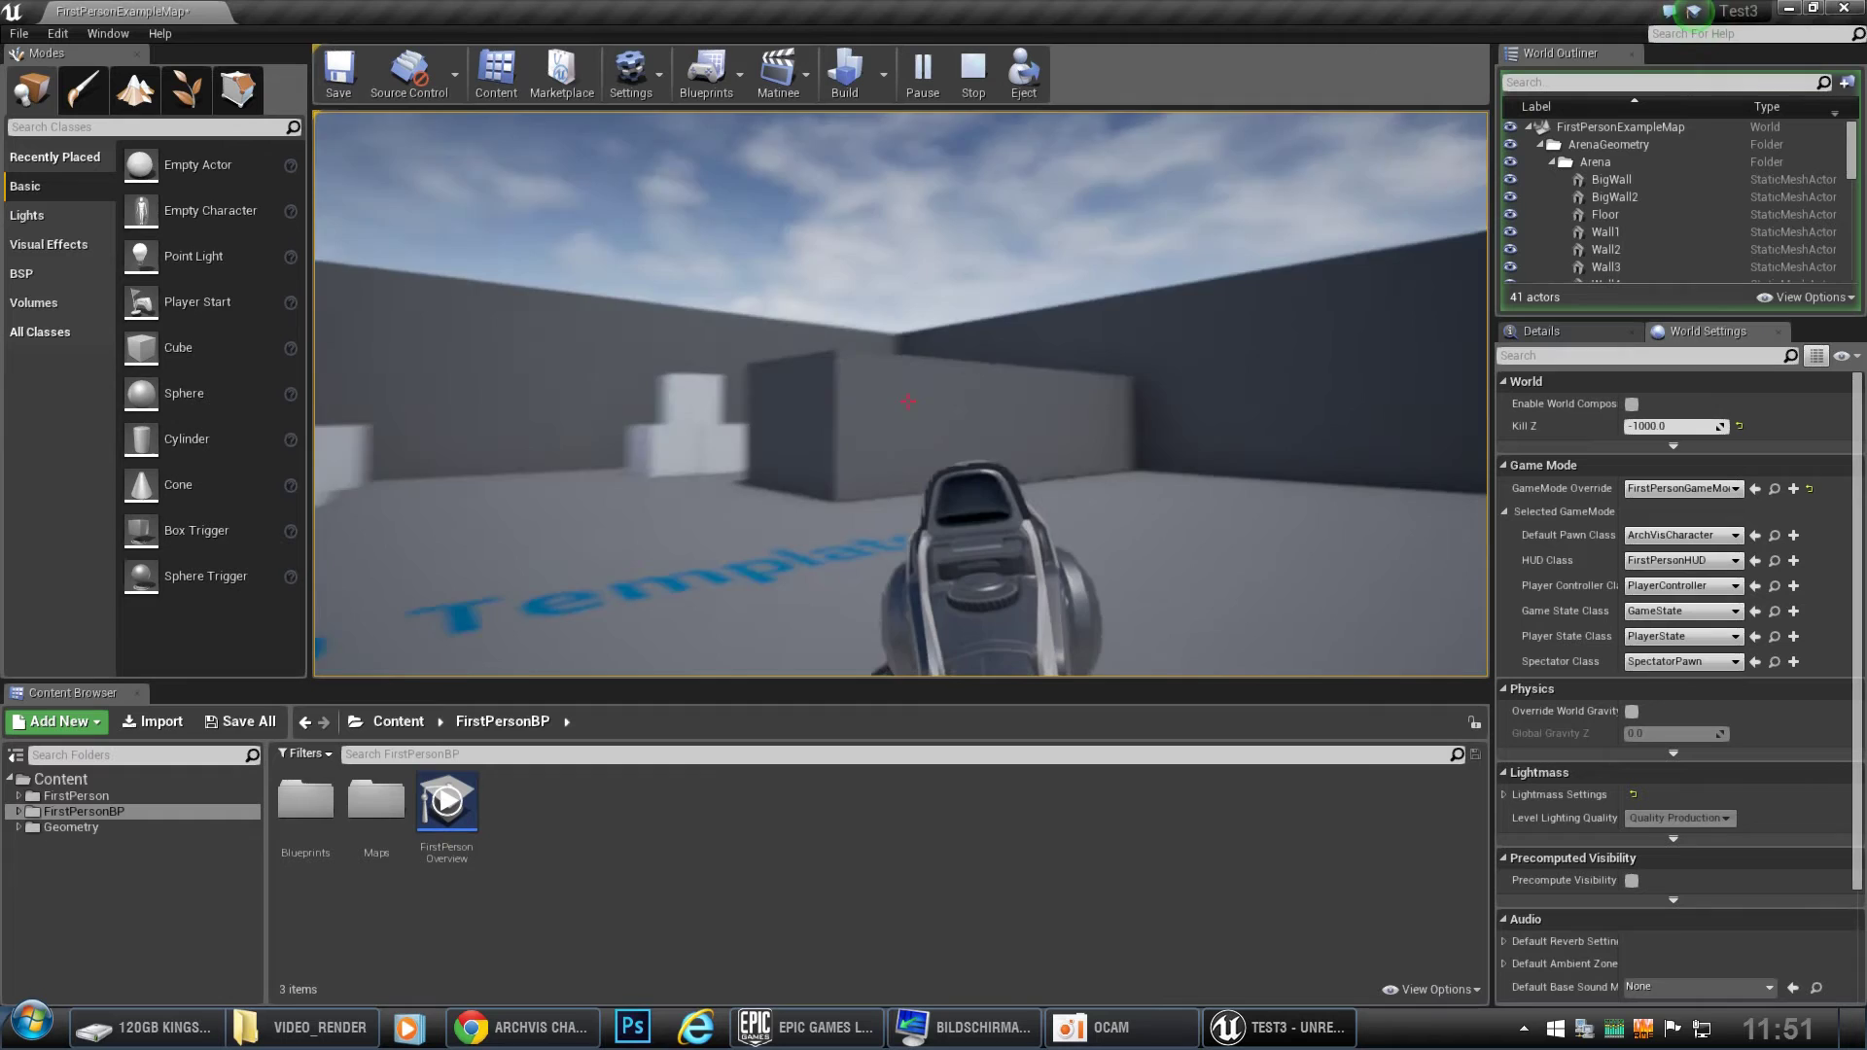
pyautogui.press('w')
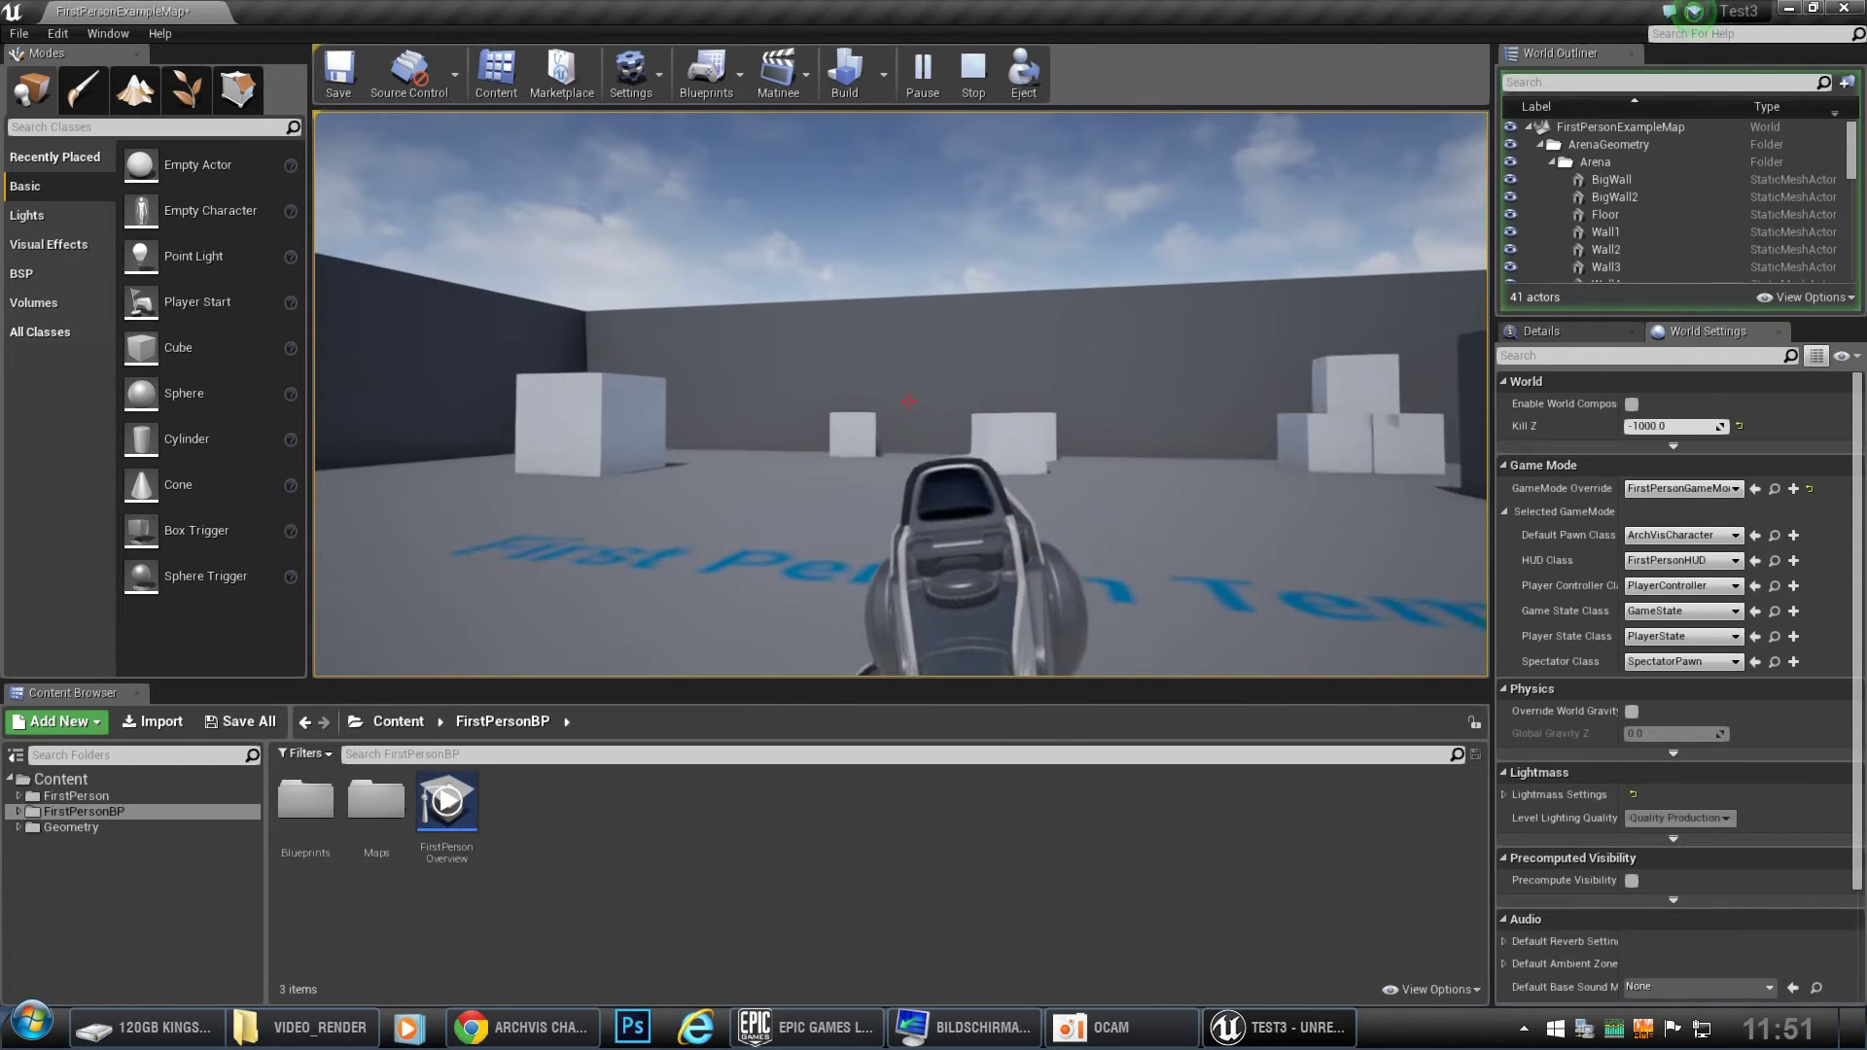
pyautogui.press('w')
pyautogui.press('s')
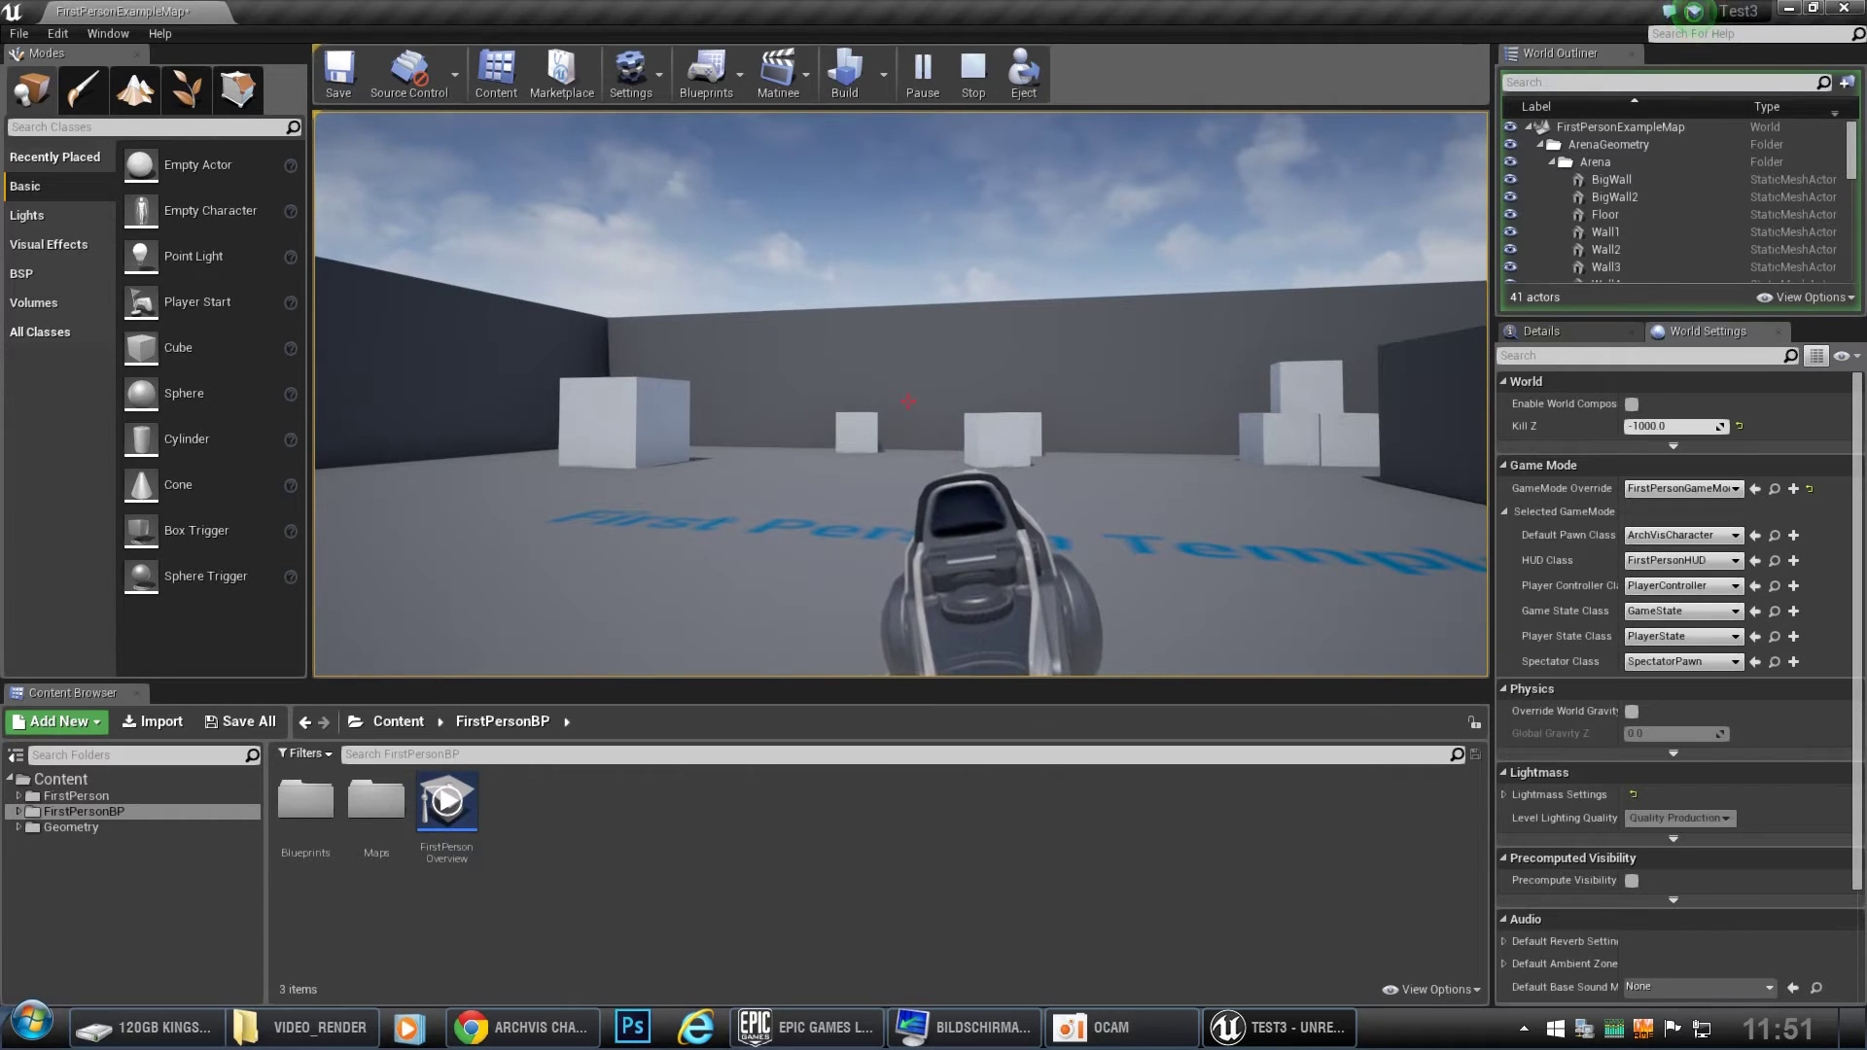
pyautogui.press('w')
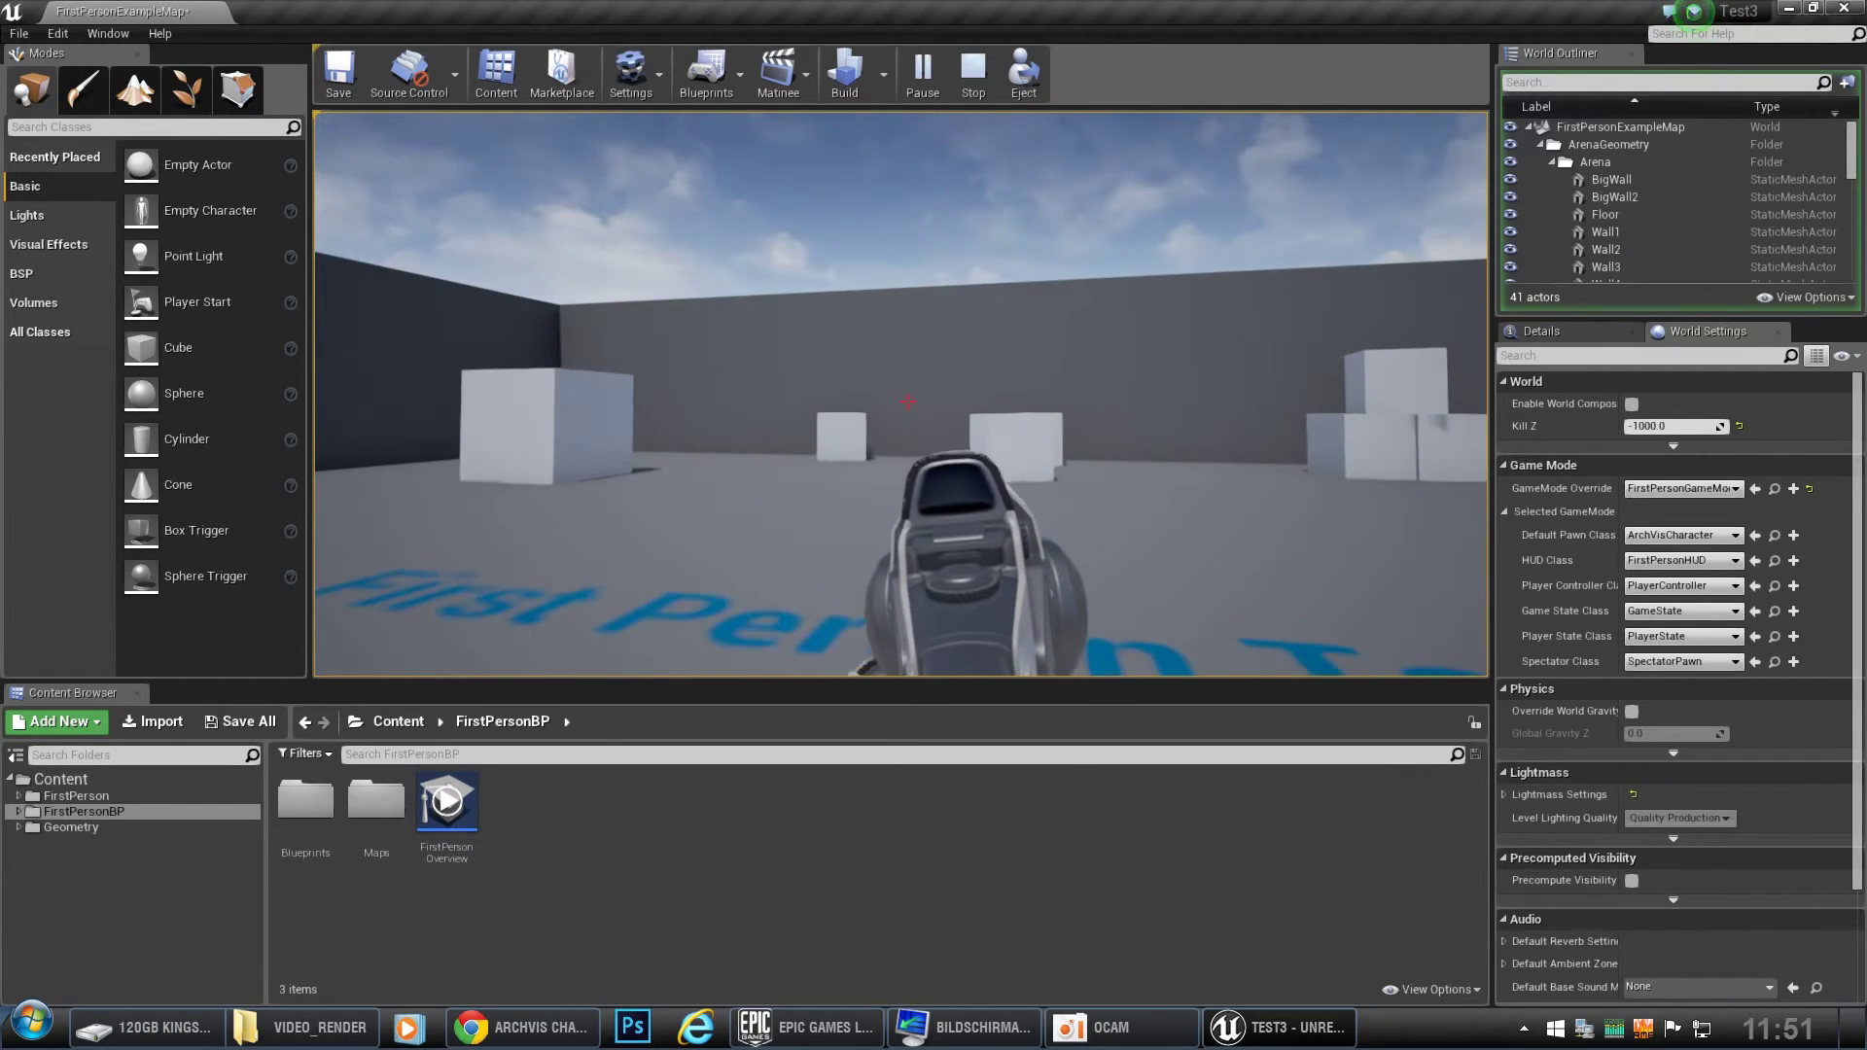
pyautogui.press('Escape')
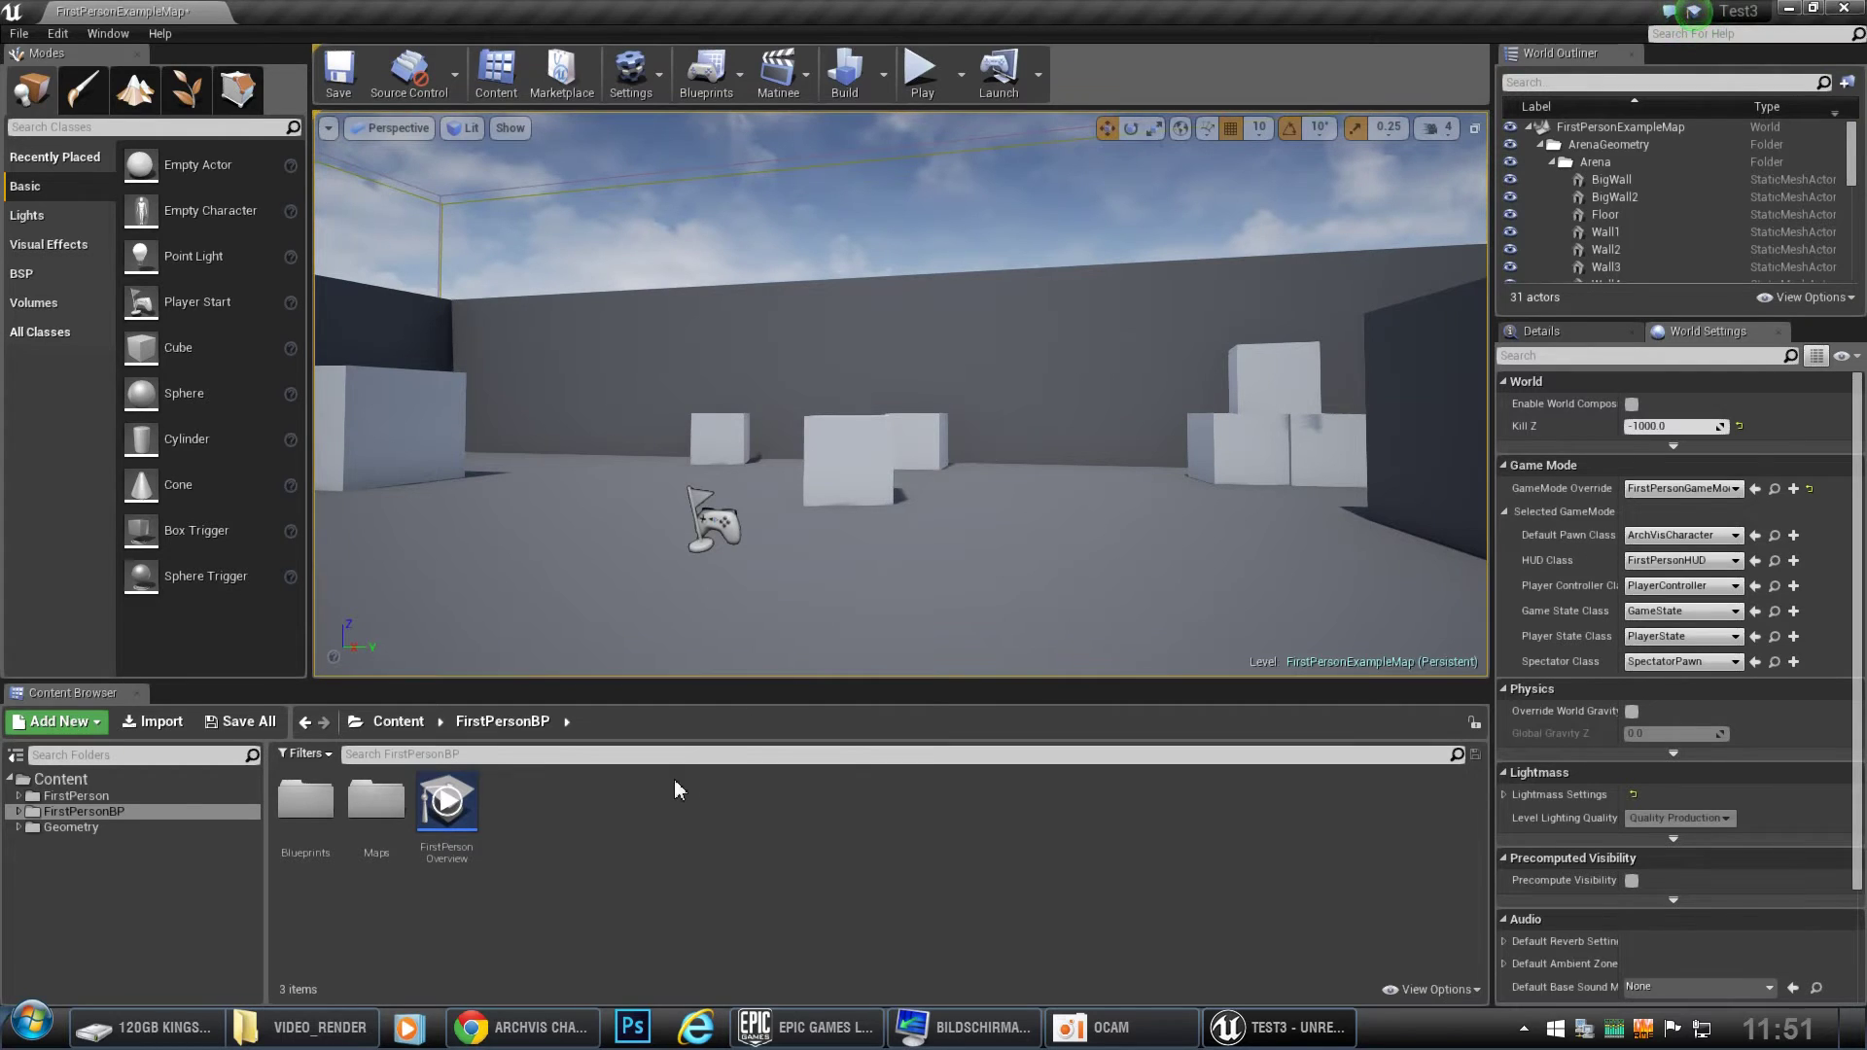
# Browse the Content Browser to the FirstPersonBP Blueprints folder.
pyautogui.click(25, 830)
pyautogui.click(73, 843)
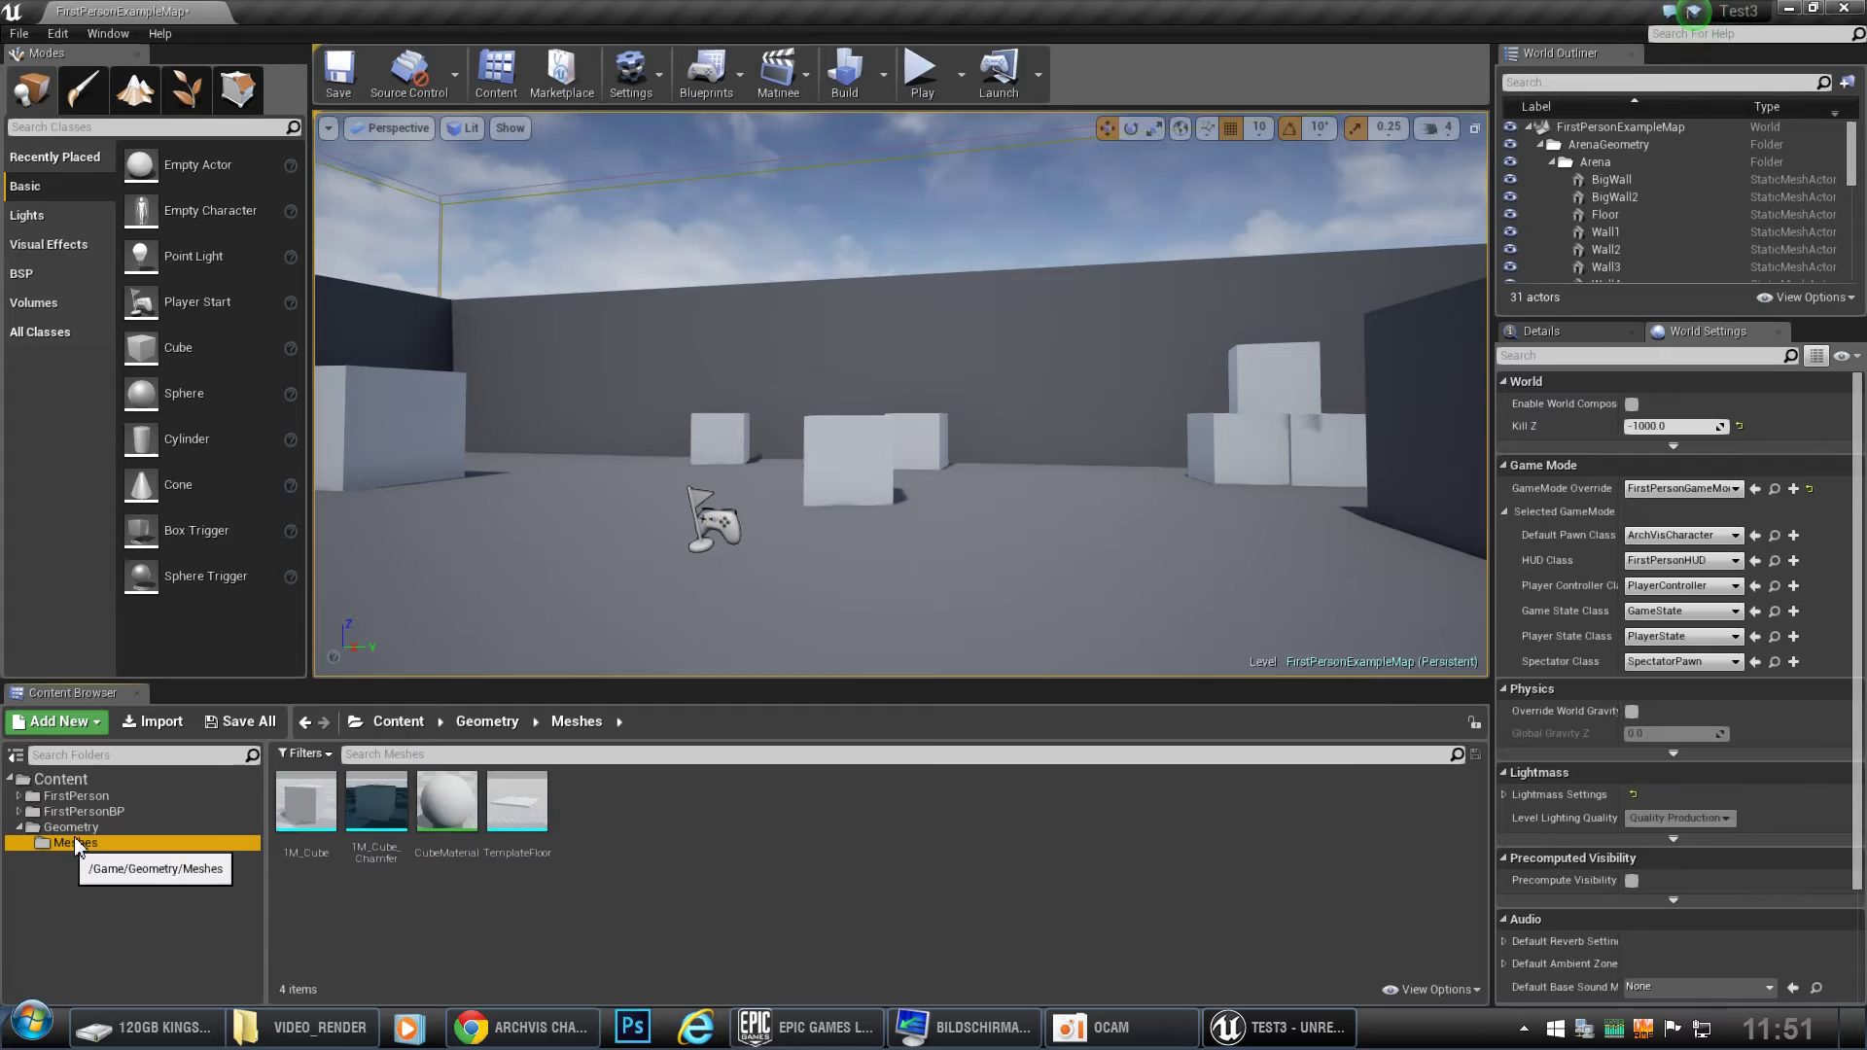
pyautogui.click(70, 826)
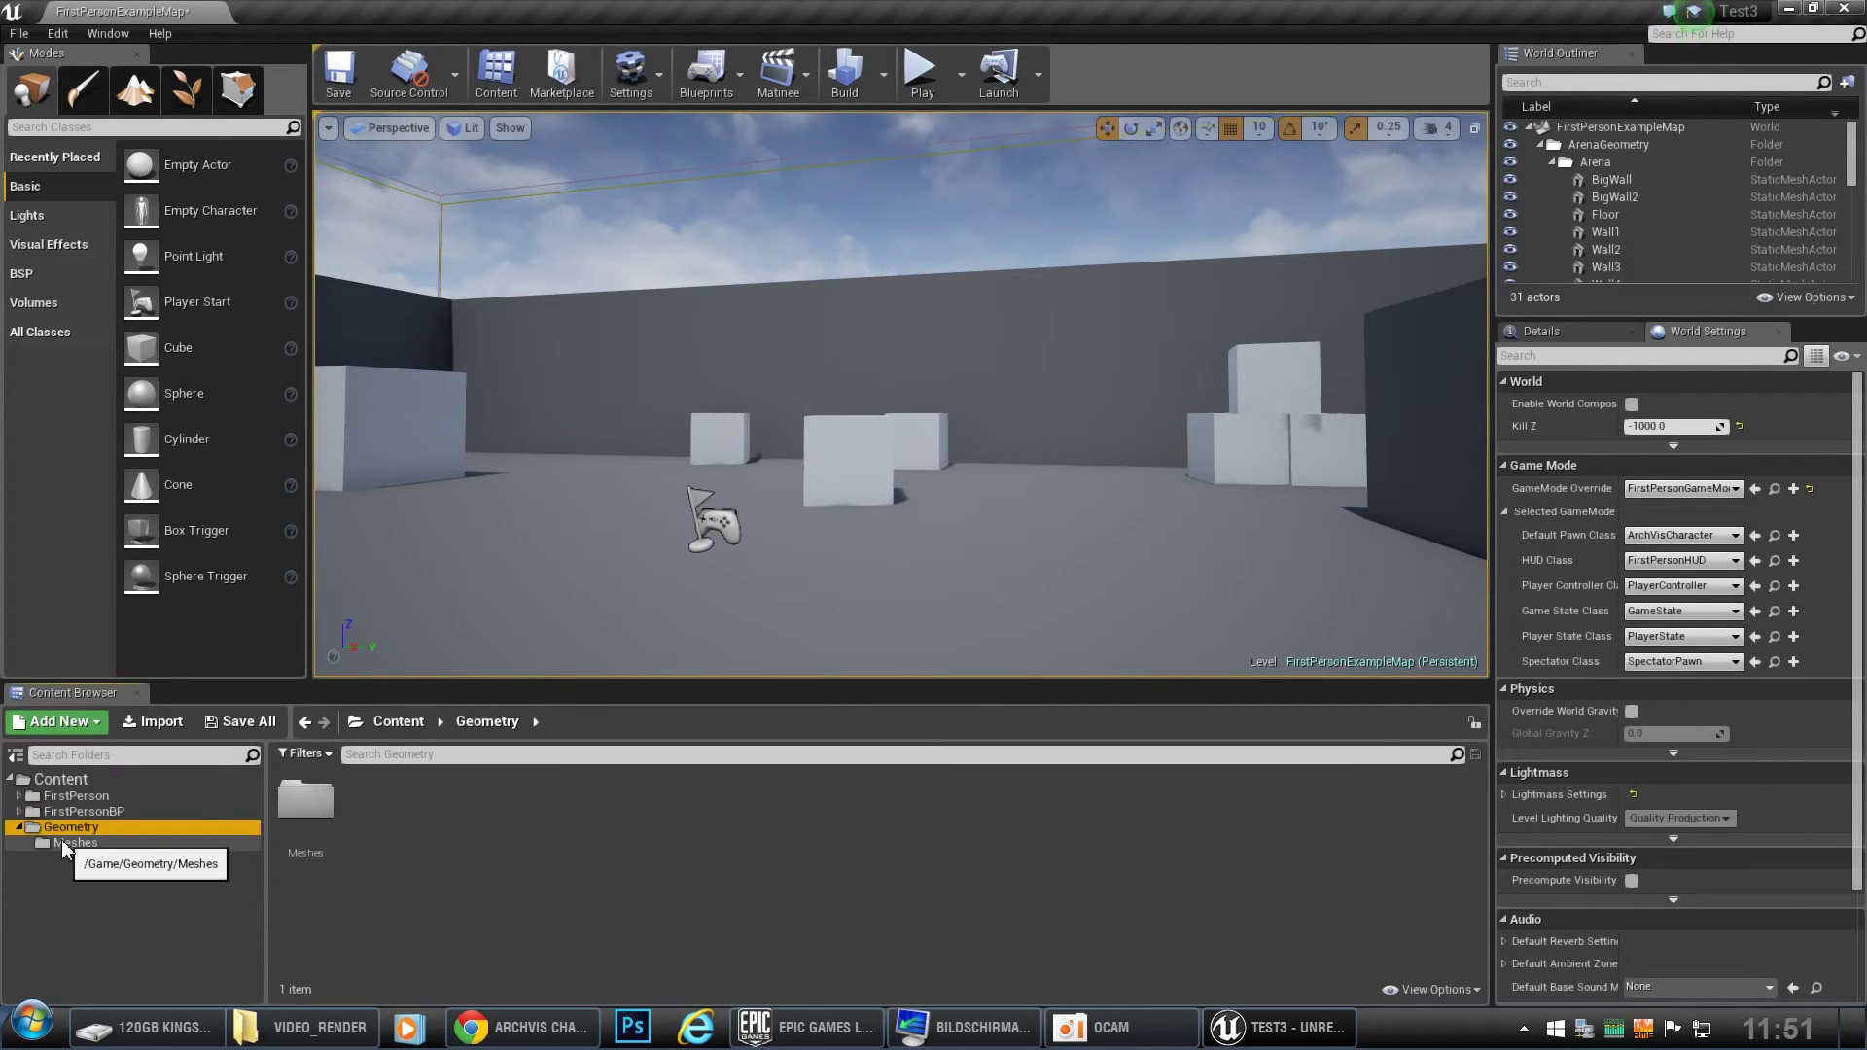
pyautogui.click(25, 812)
pyautogui.click(76, 826)
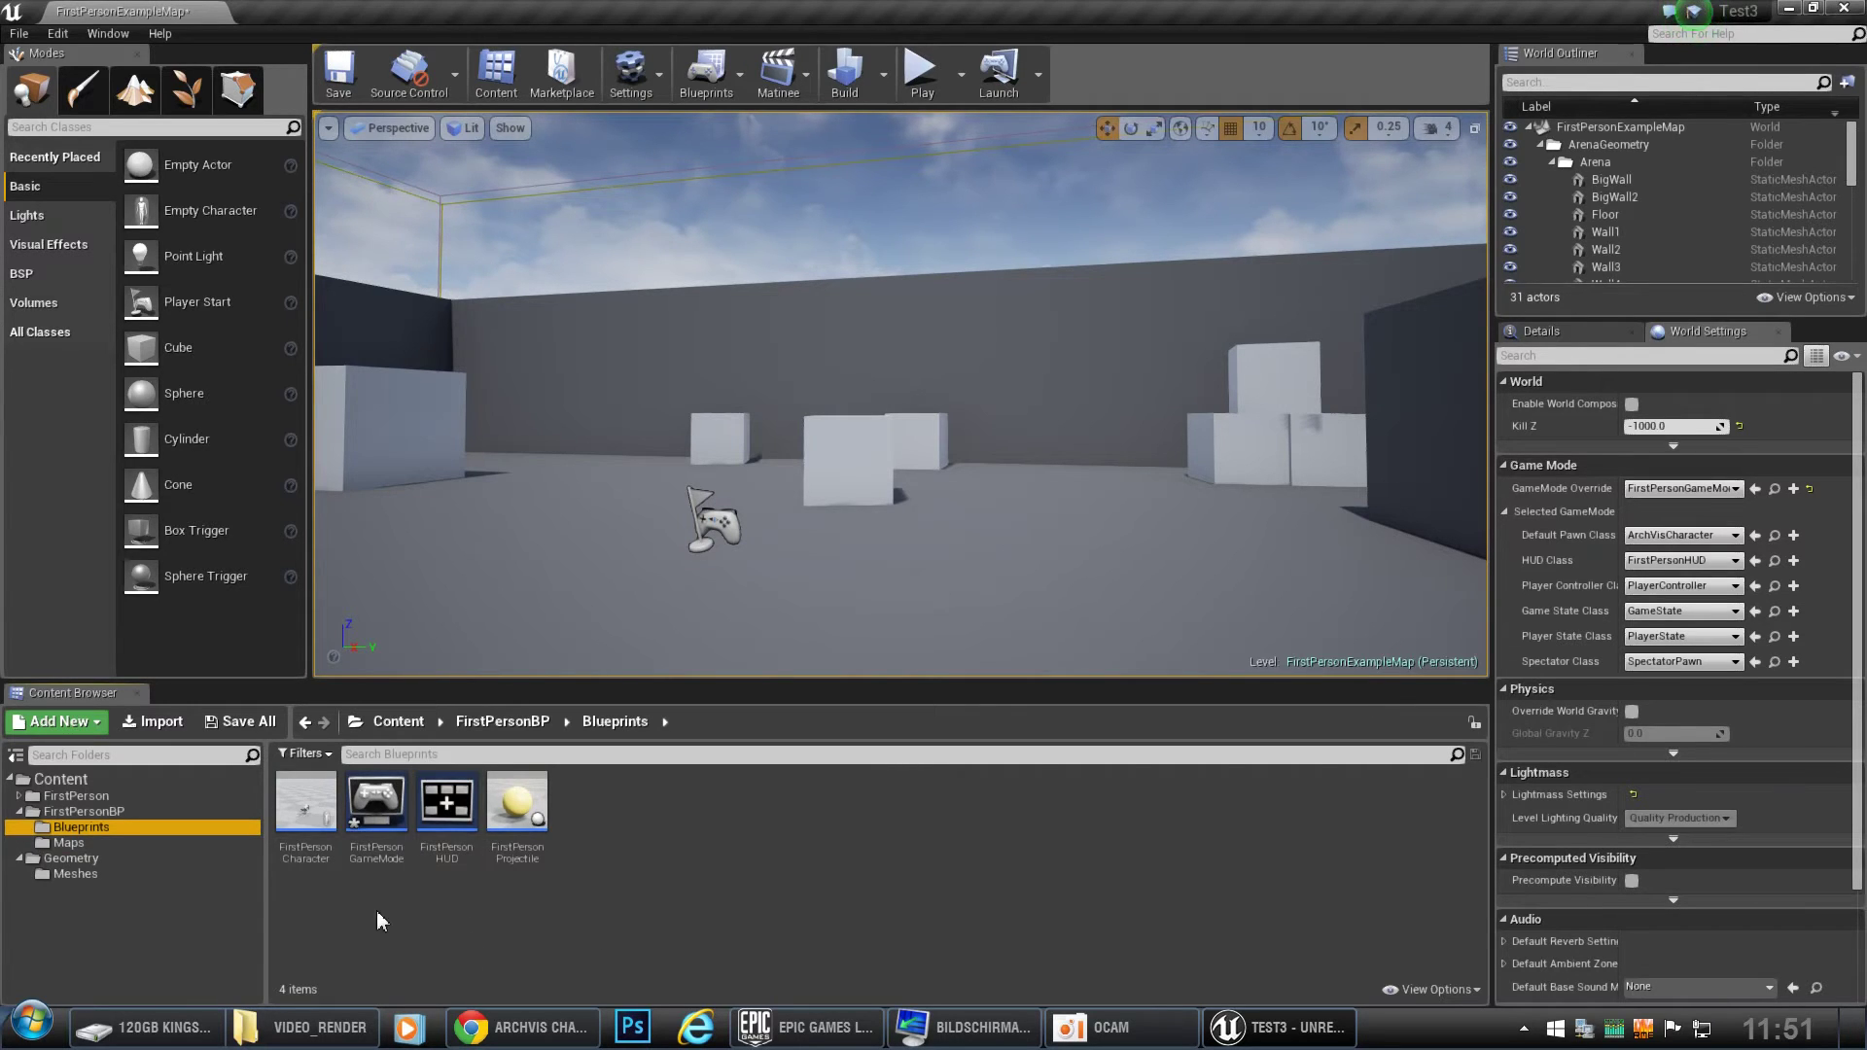
# Force-delete the FirstPersonCharacter blueprint despite its level references.
pyautogui.click(305, 806)
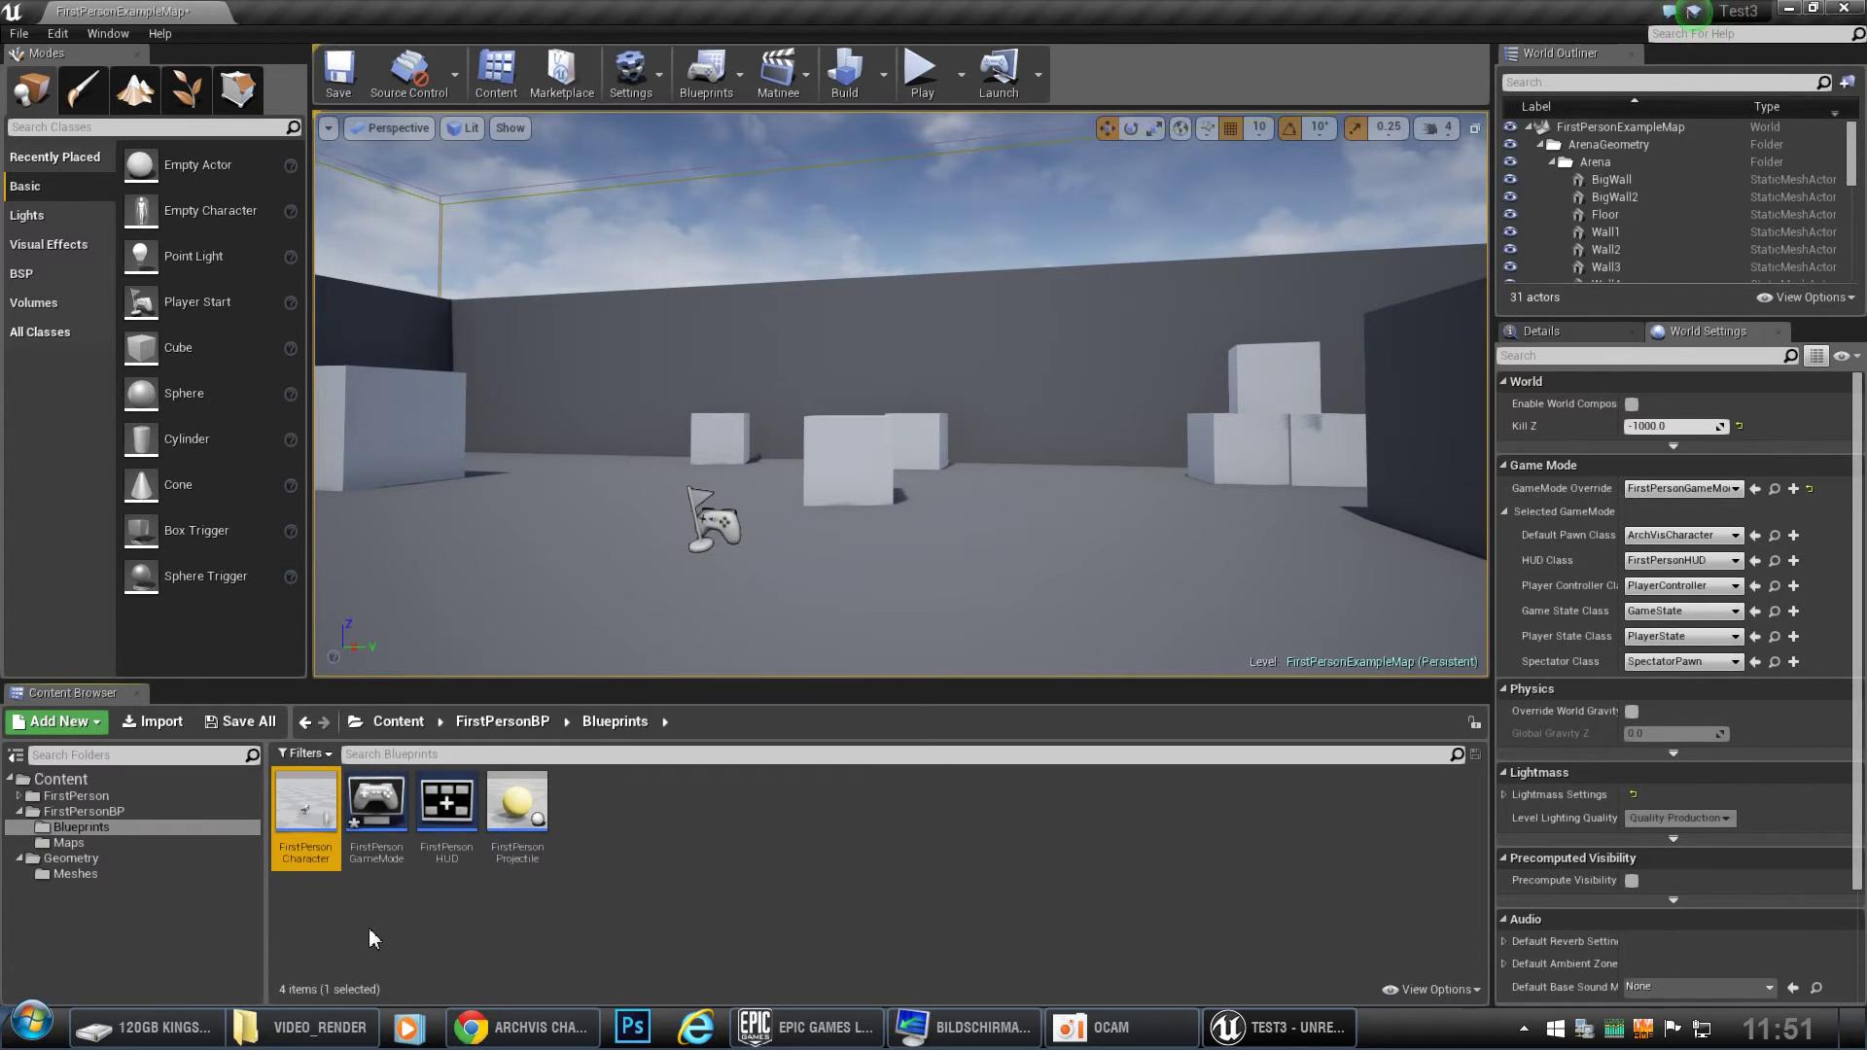
pyautogui.press('Delete')
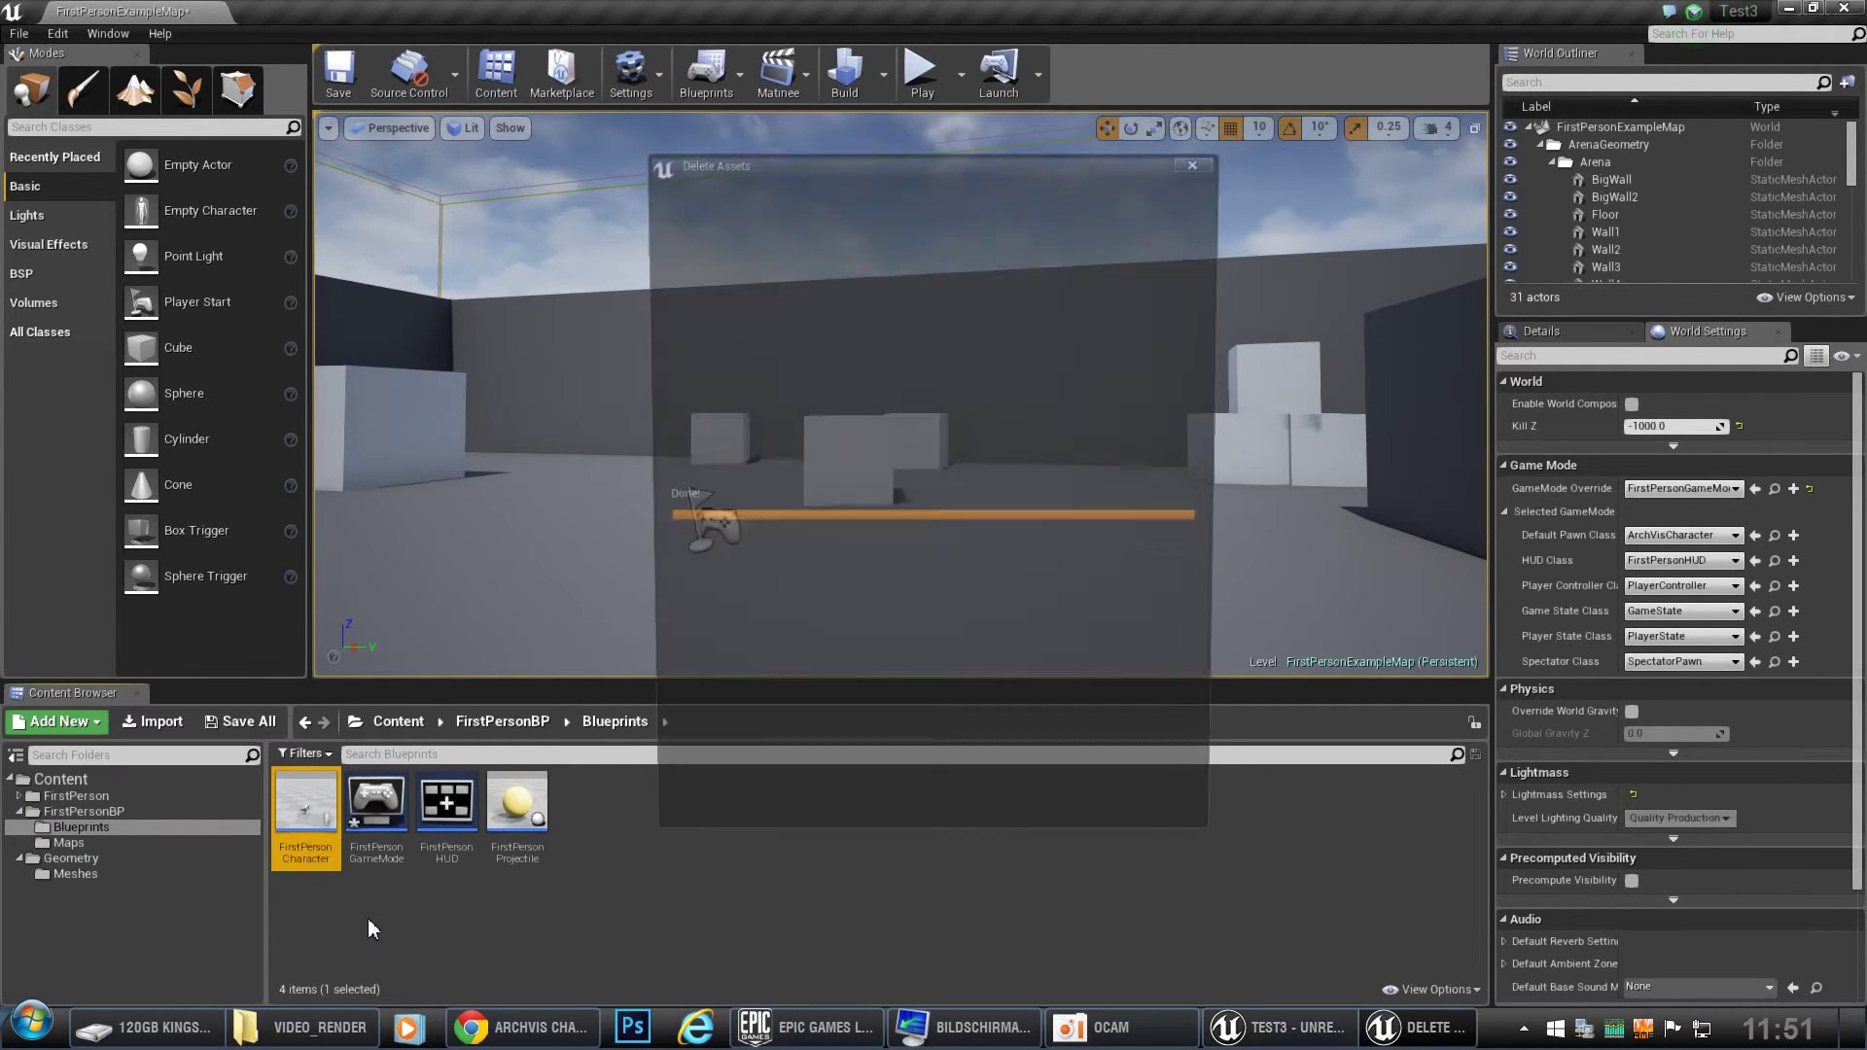
pyautogui.click(935, 822)
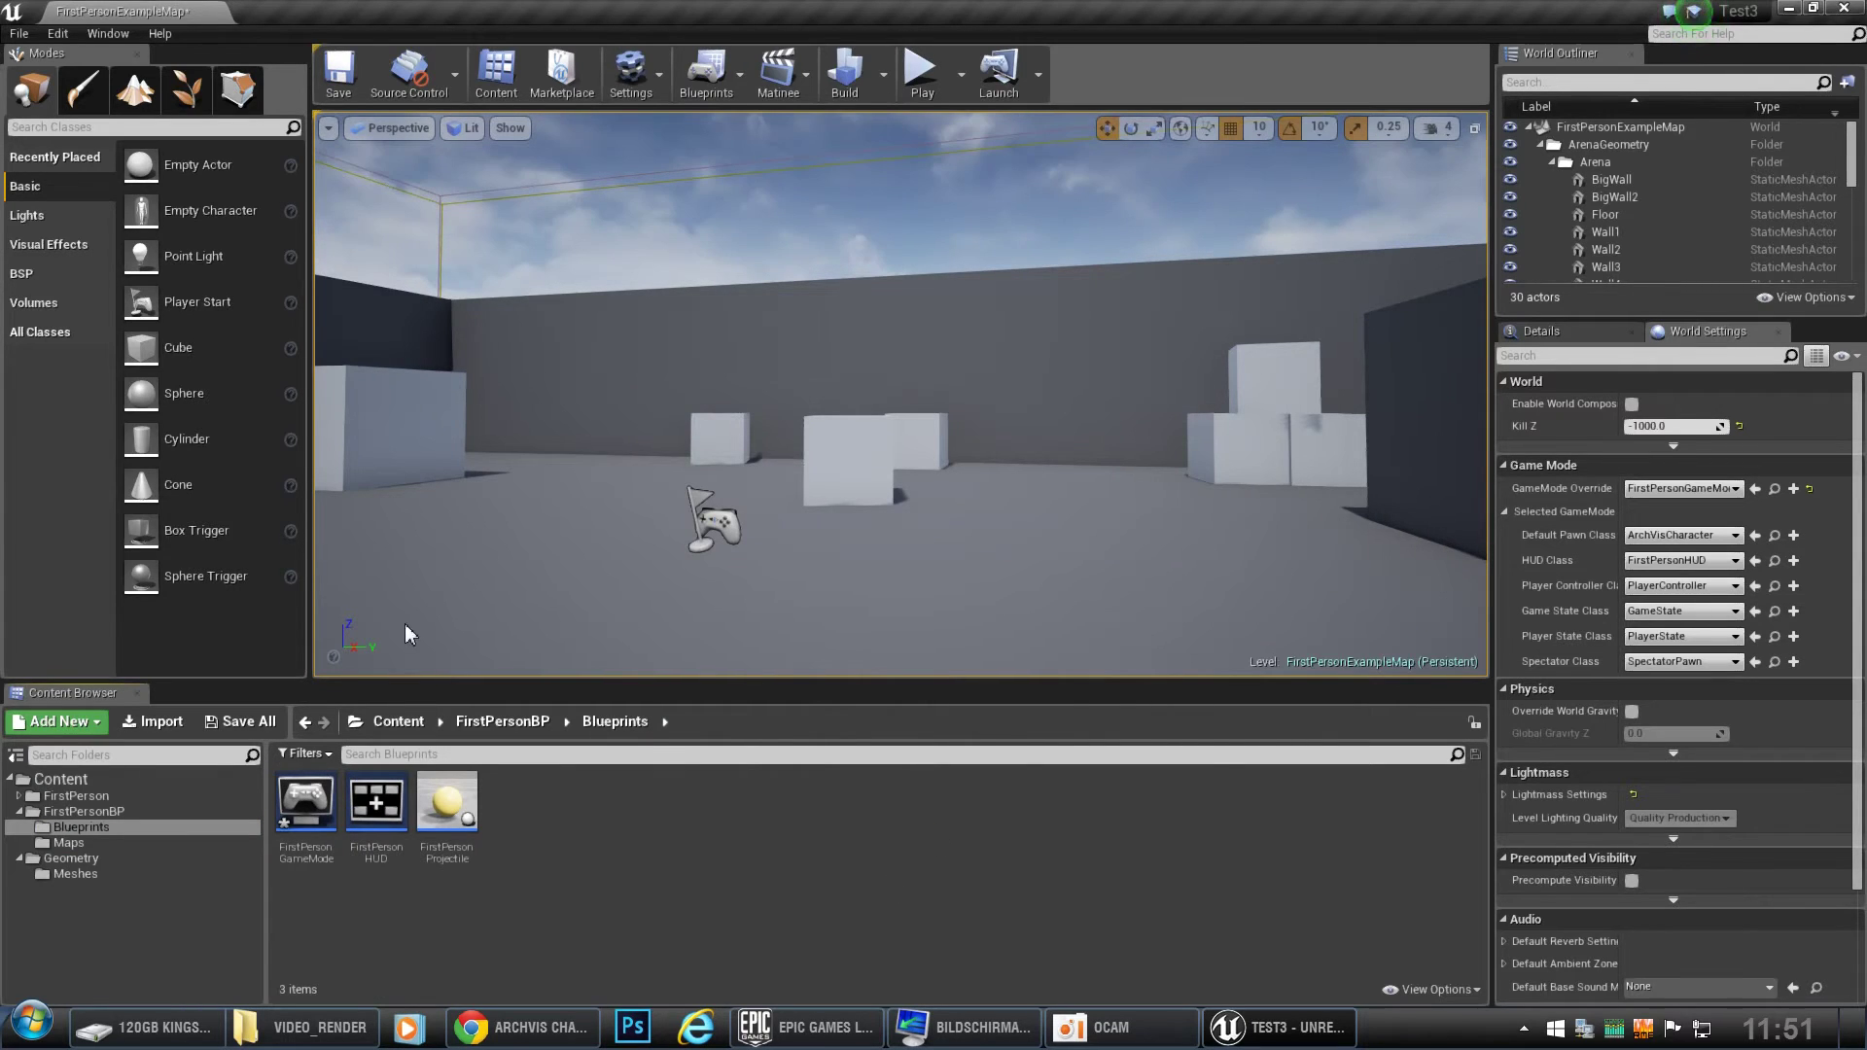
# Create a new Blueprint Class with parent Character, named My_Character.
pyautogui.click(59, 720)
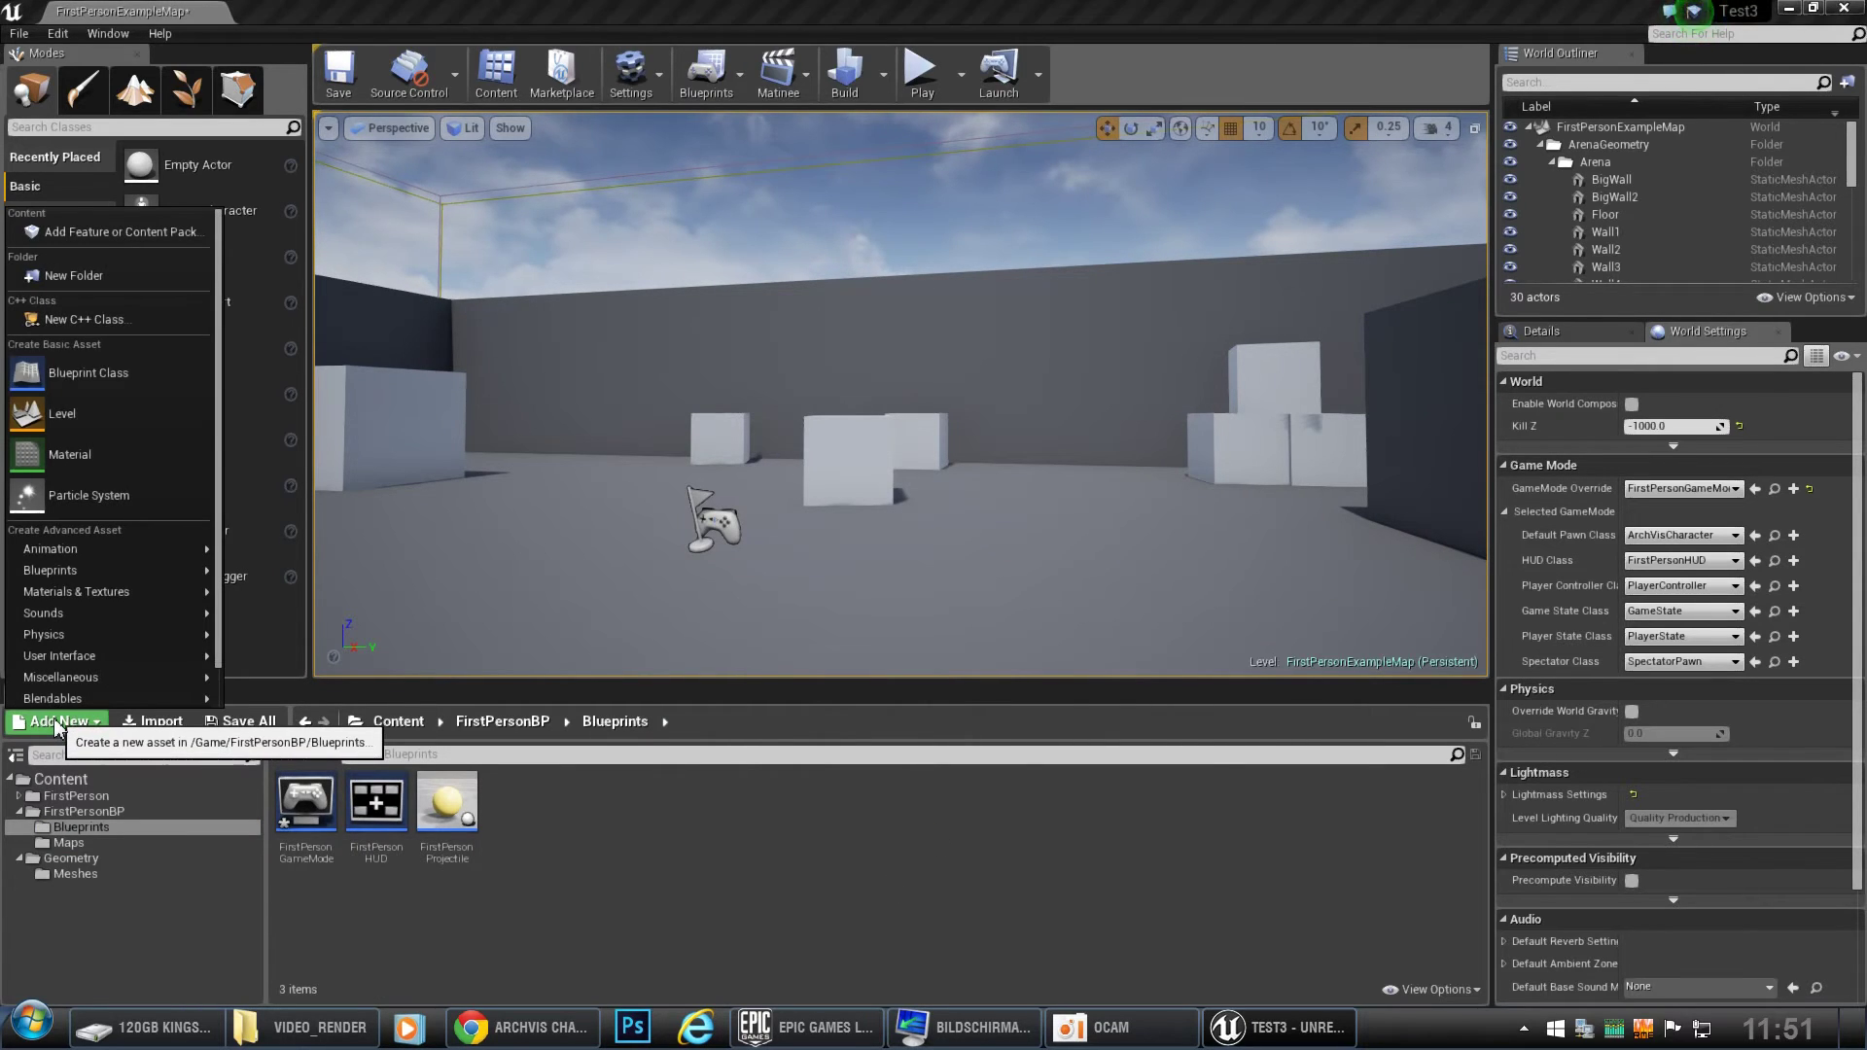
pyautogui.click(88, 372)
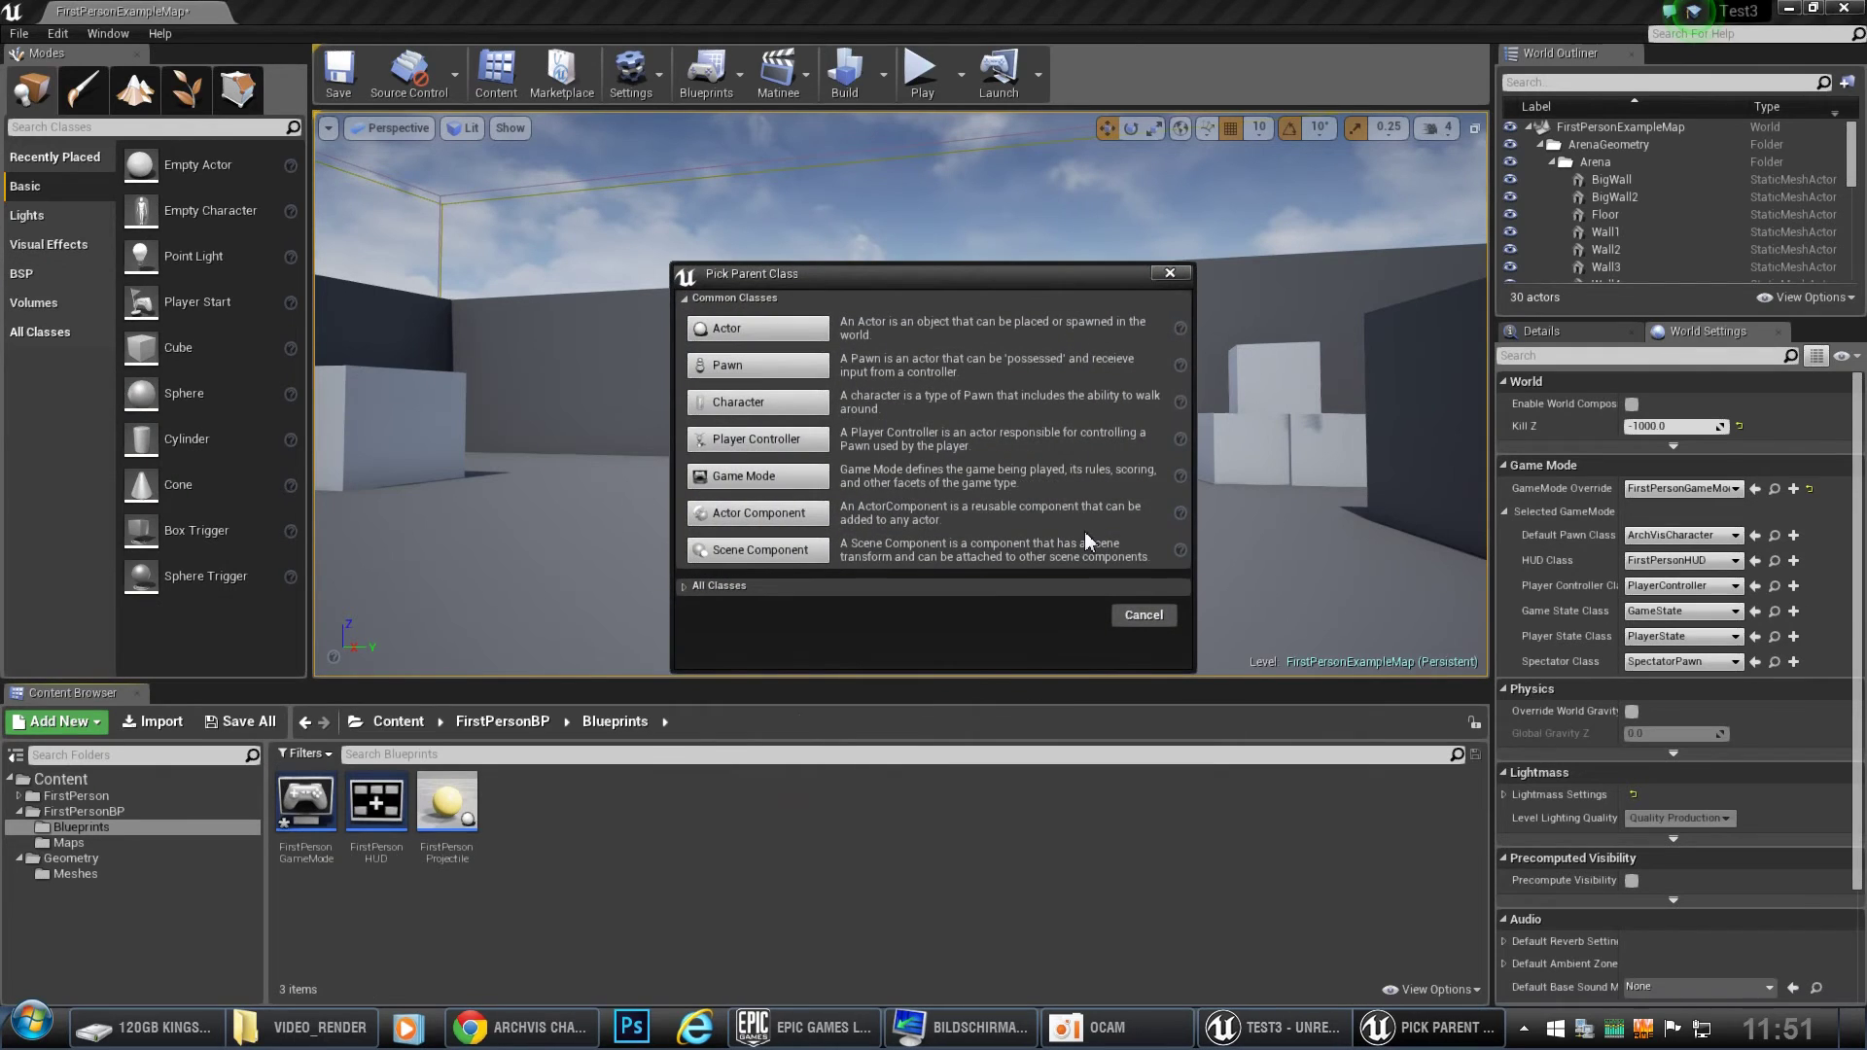
pyautogui.click(764, 411)
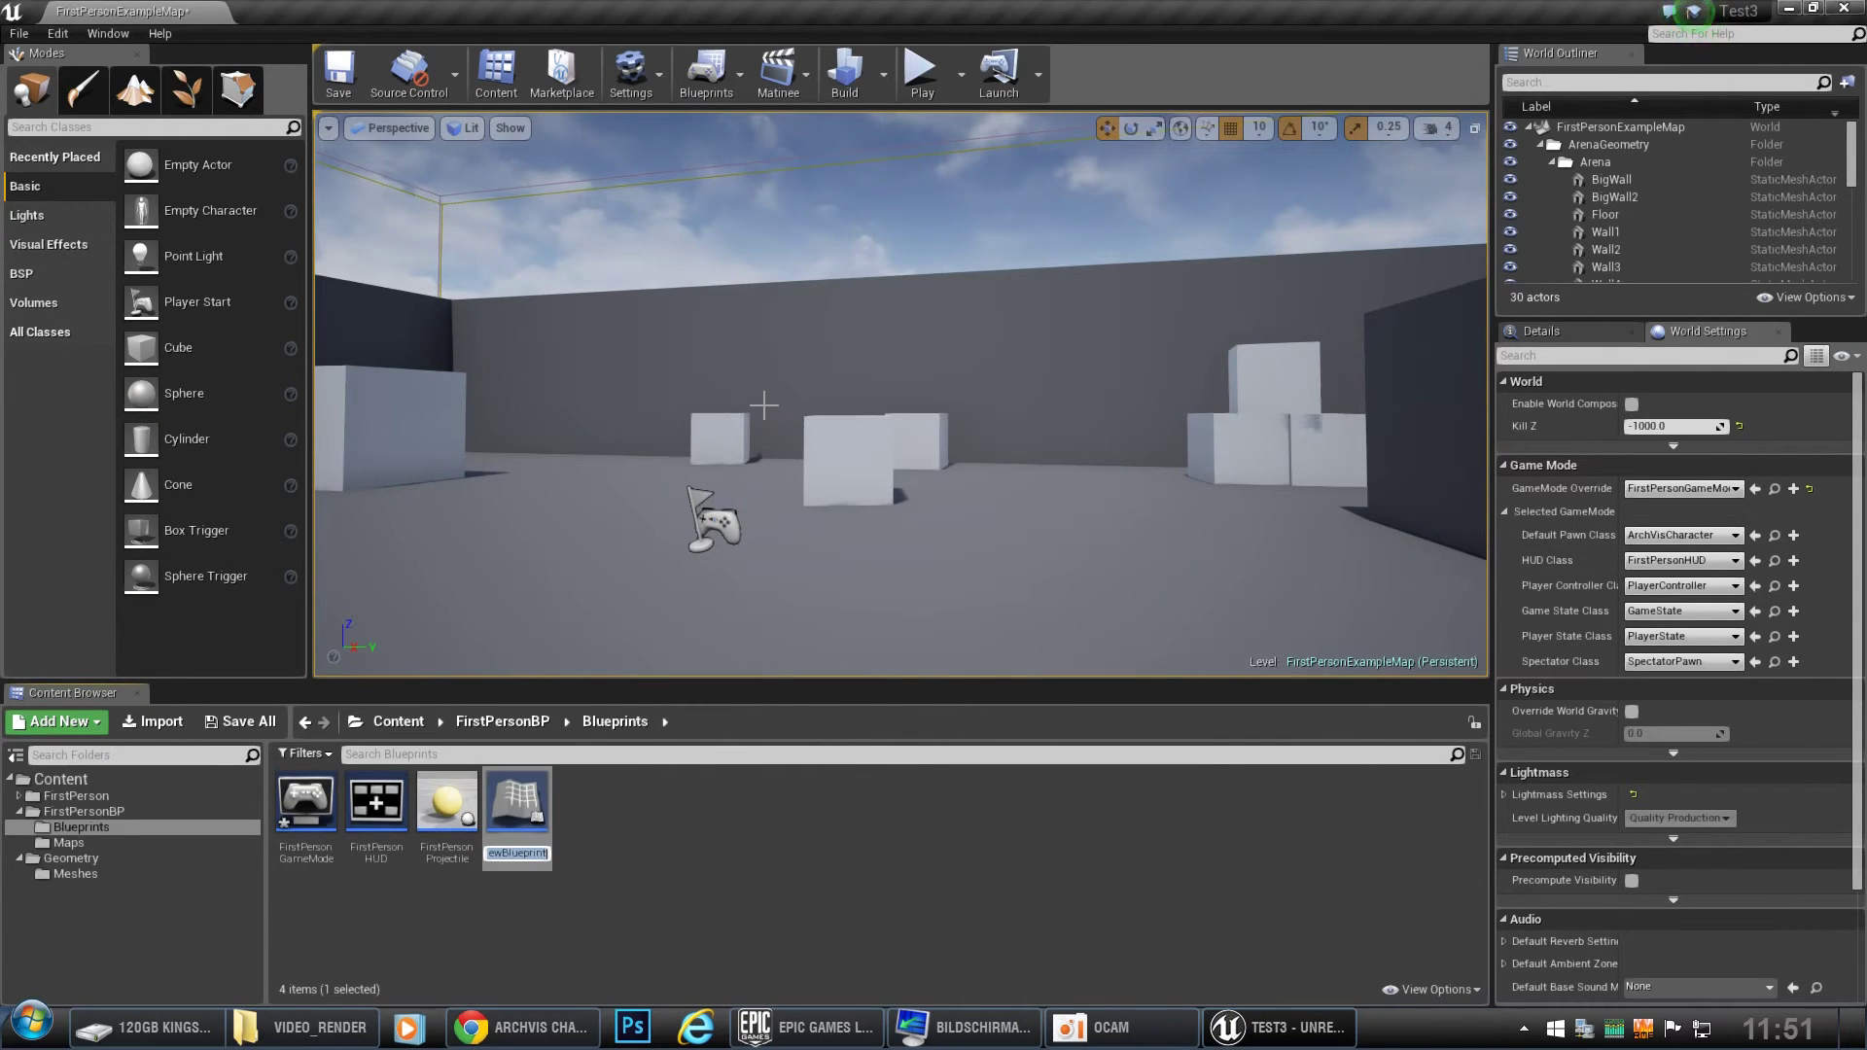
pyautogui.write('My_C')
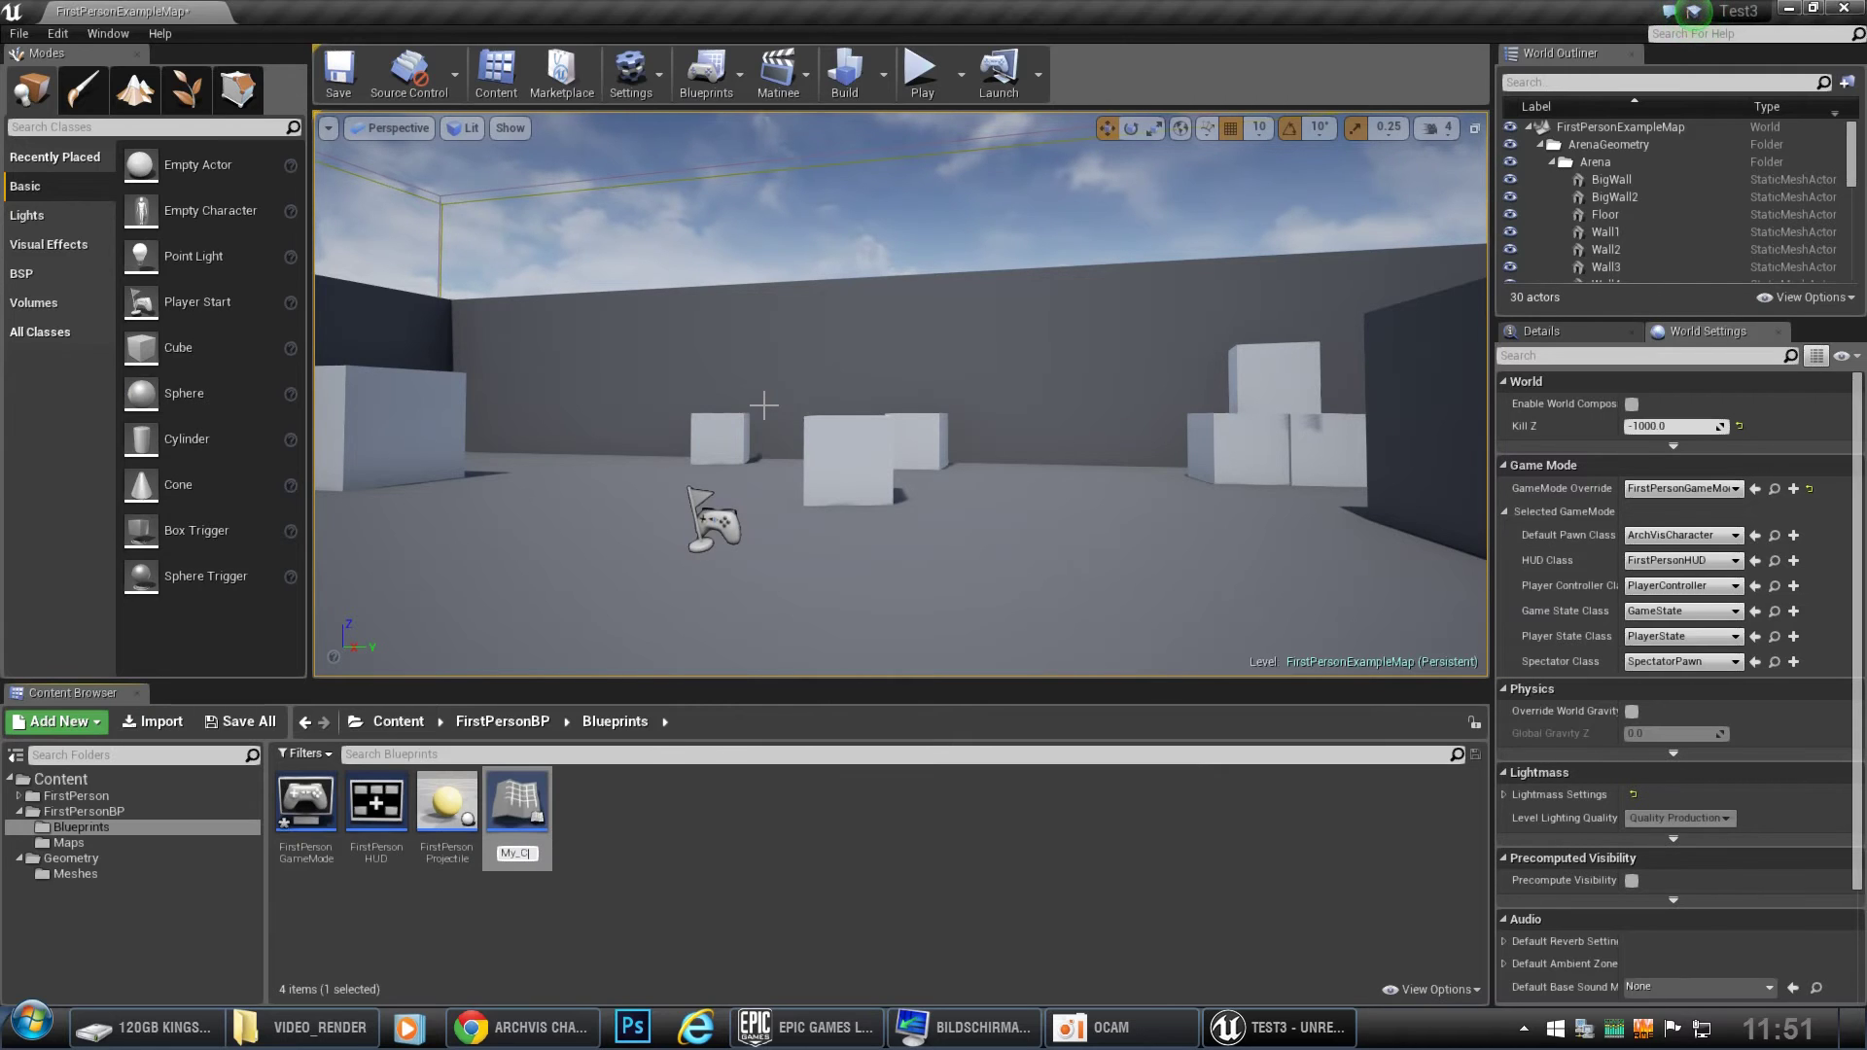
pyautogui.write('racter')
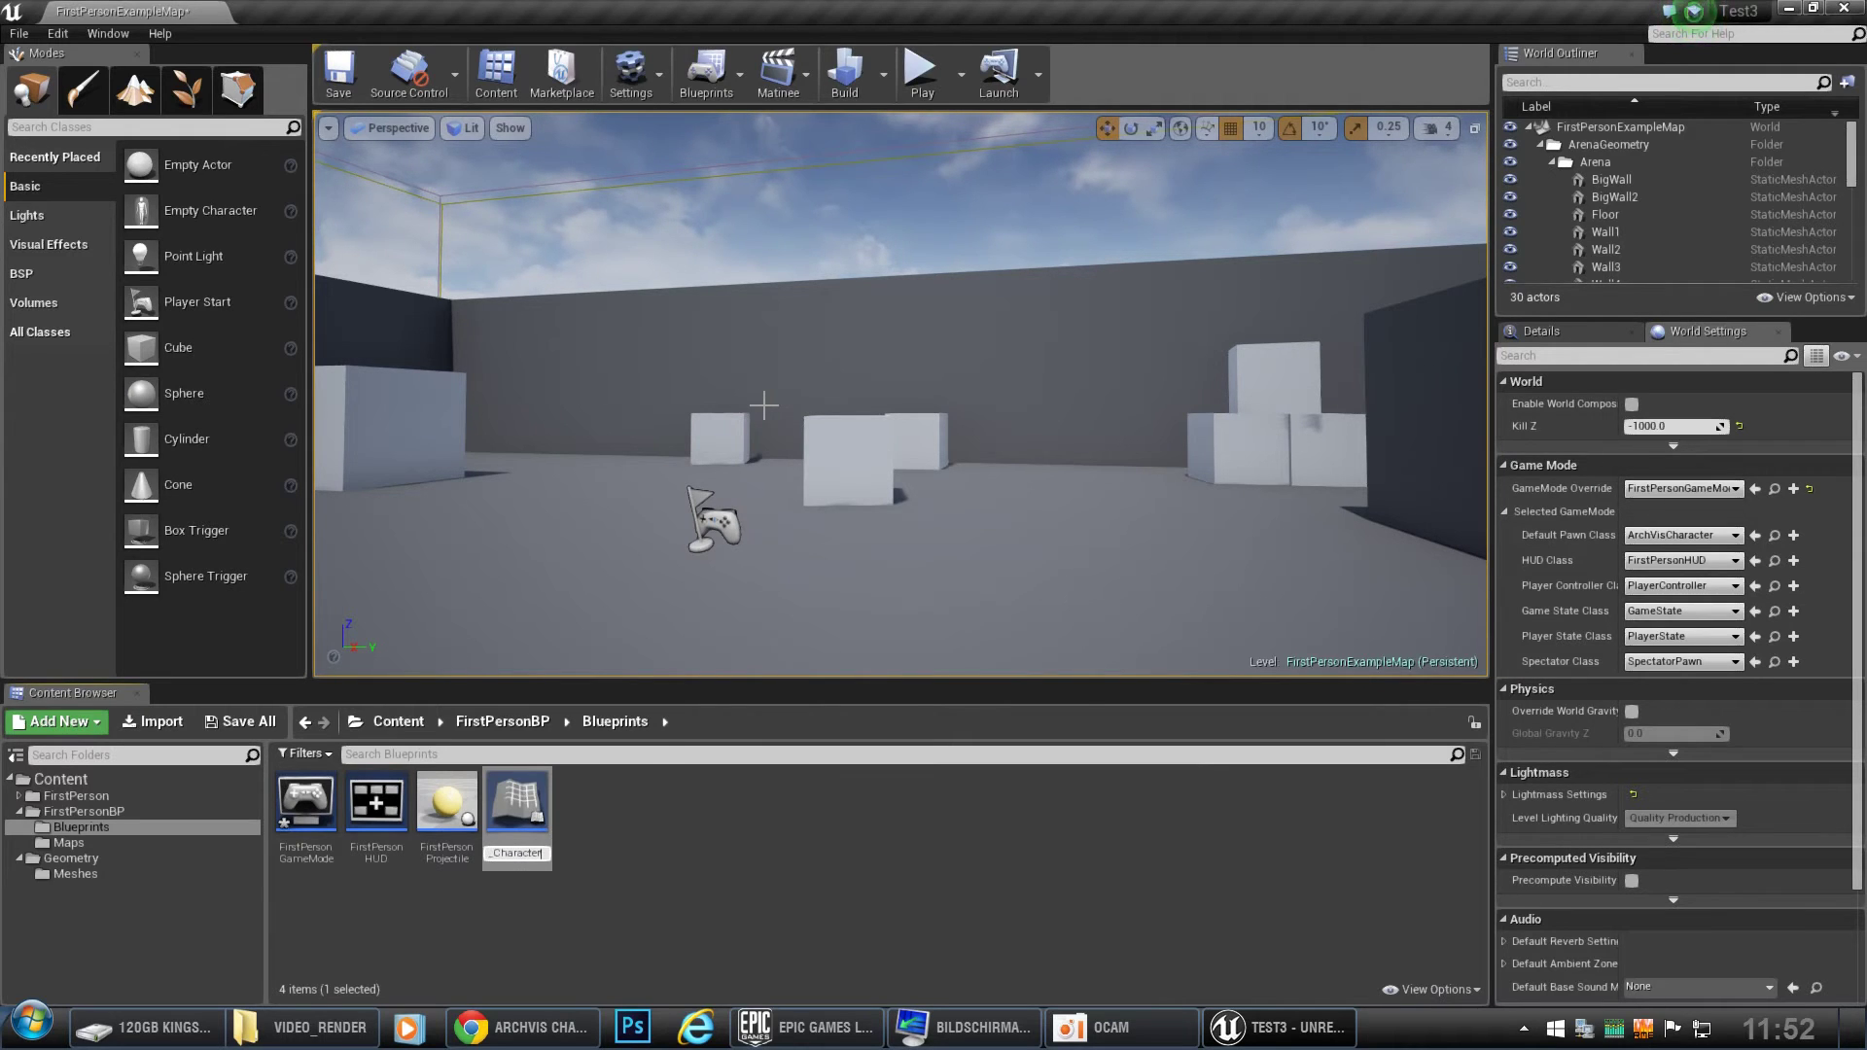
pyautogui.press('Return')
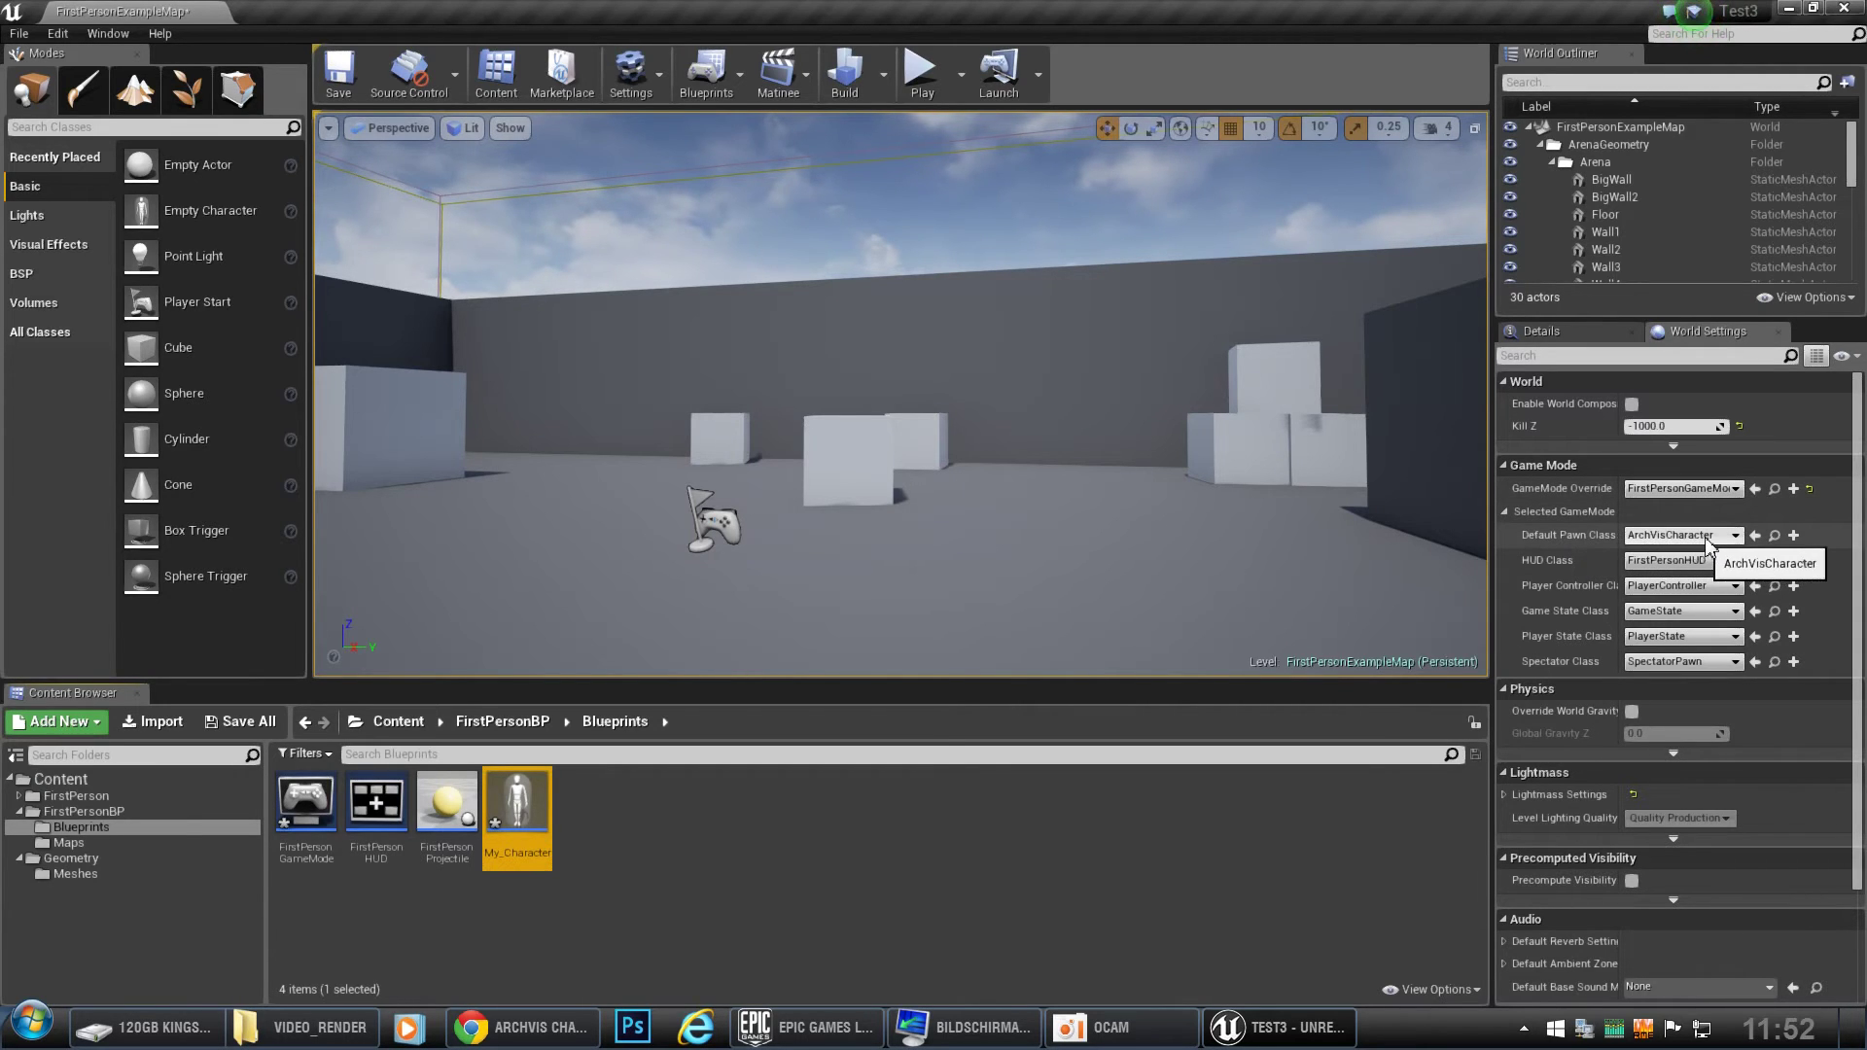
# Play-test the level, stop it, then set the GameMode Override to None.
pyautogui.click(922, 76)
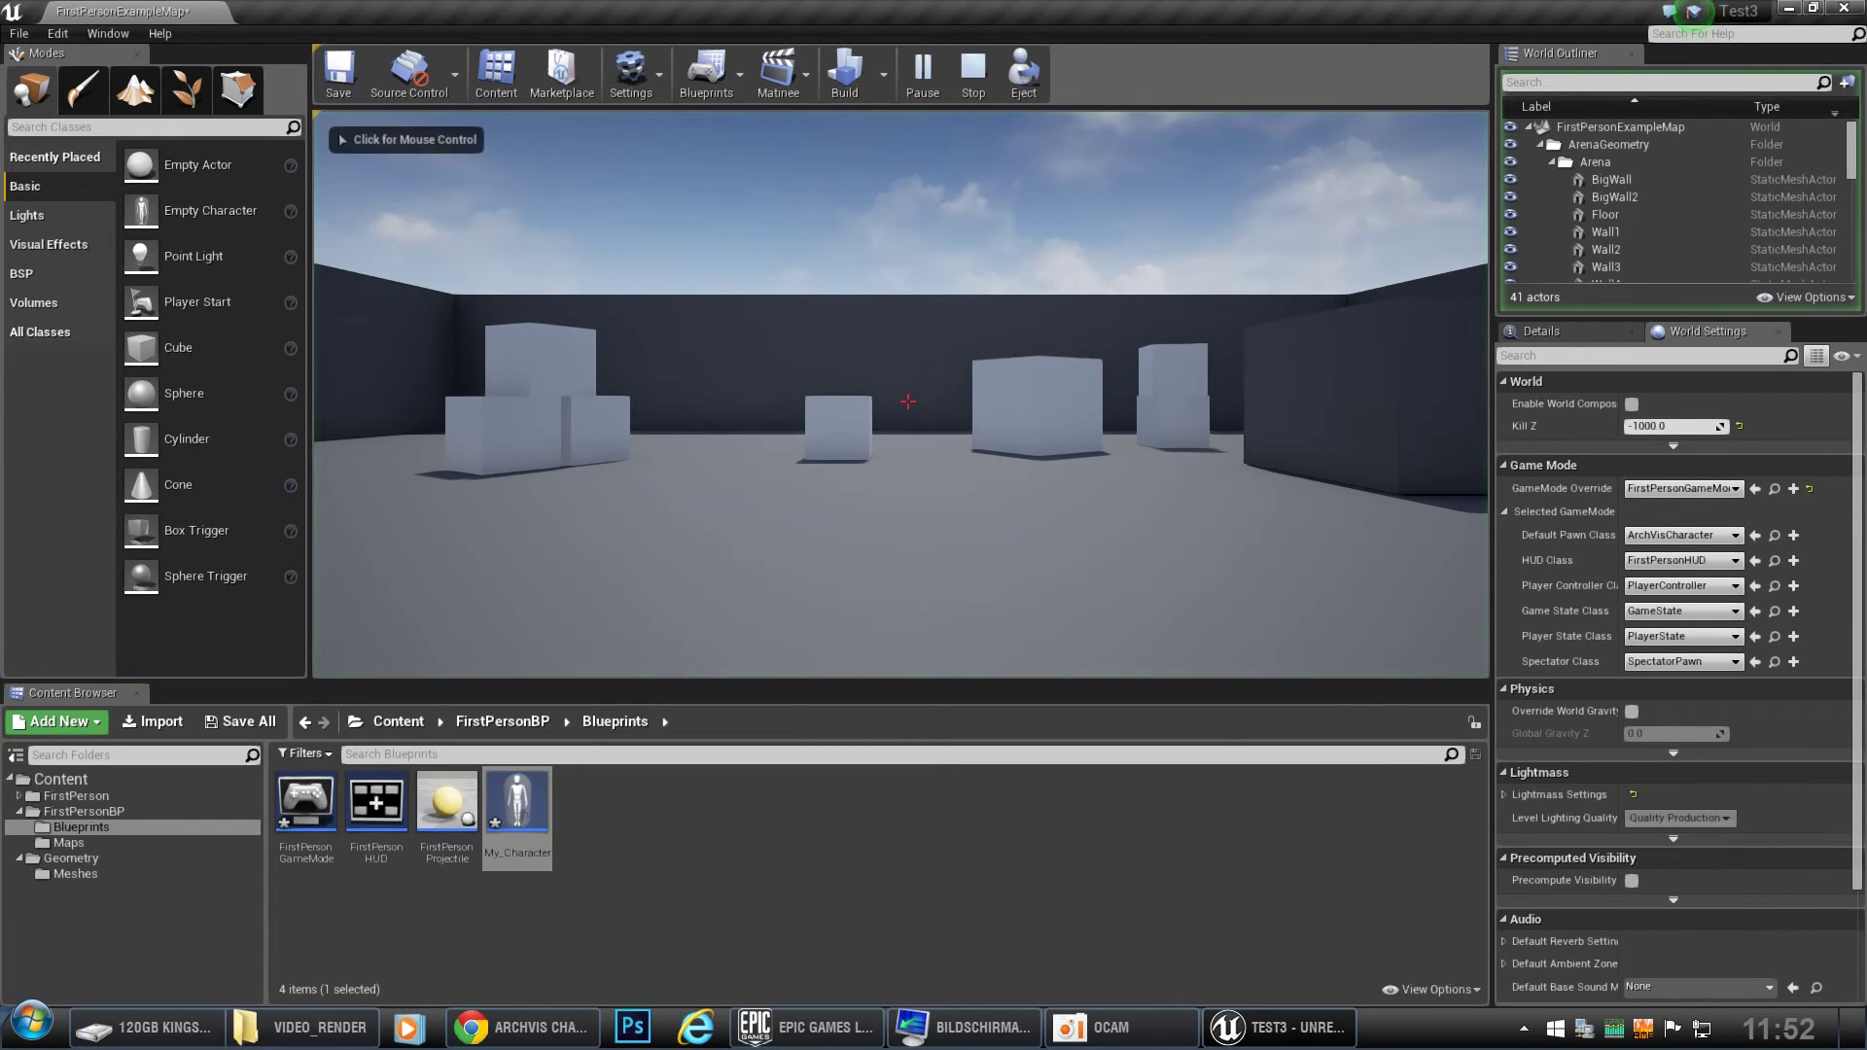
pyautogui.click(908, 399)
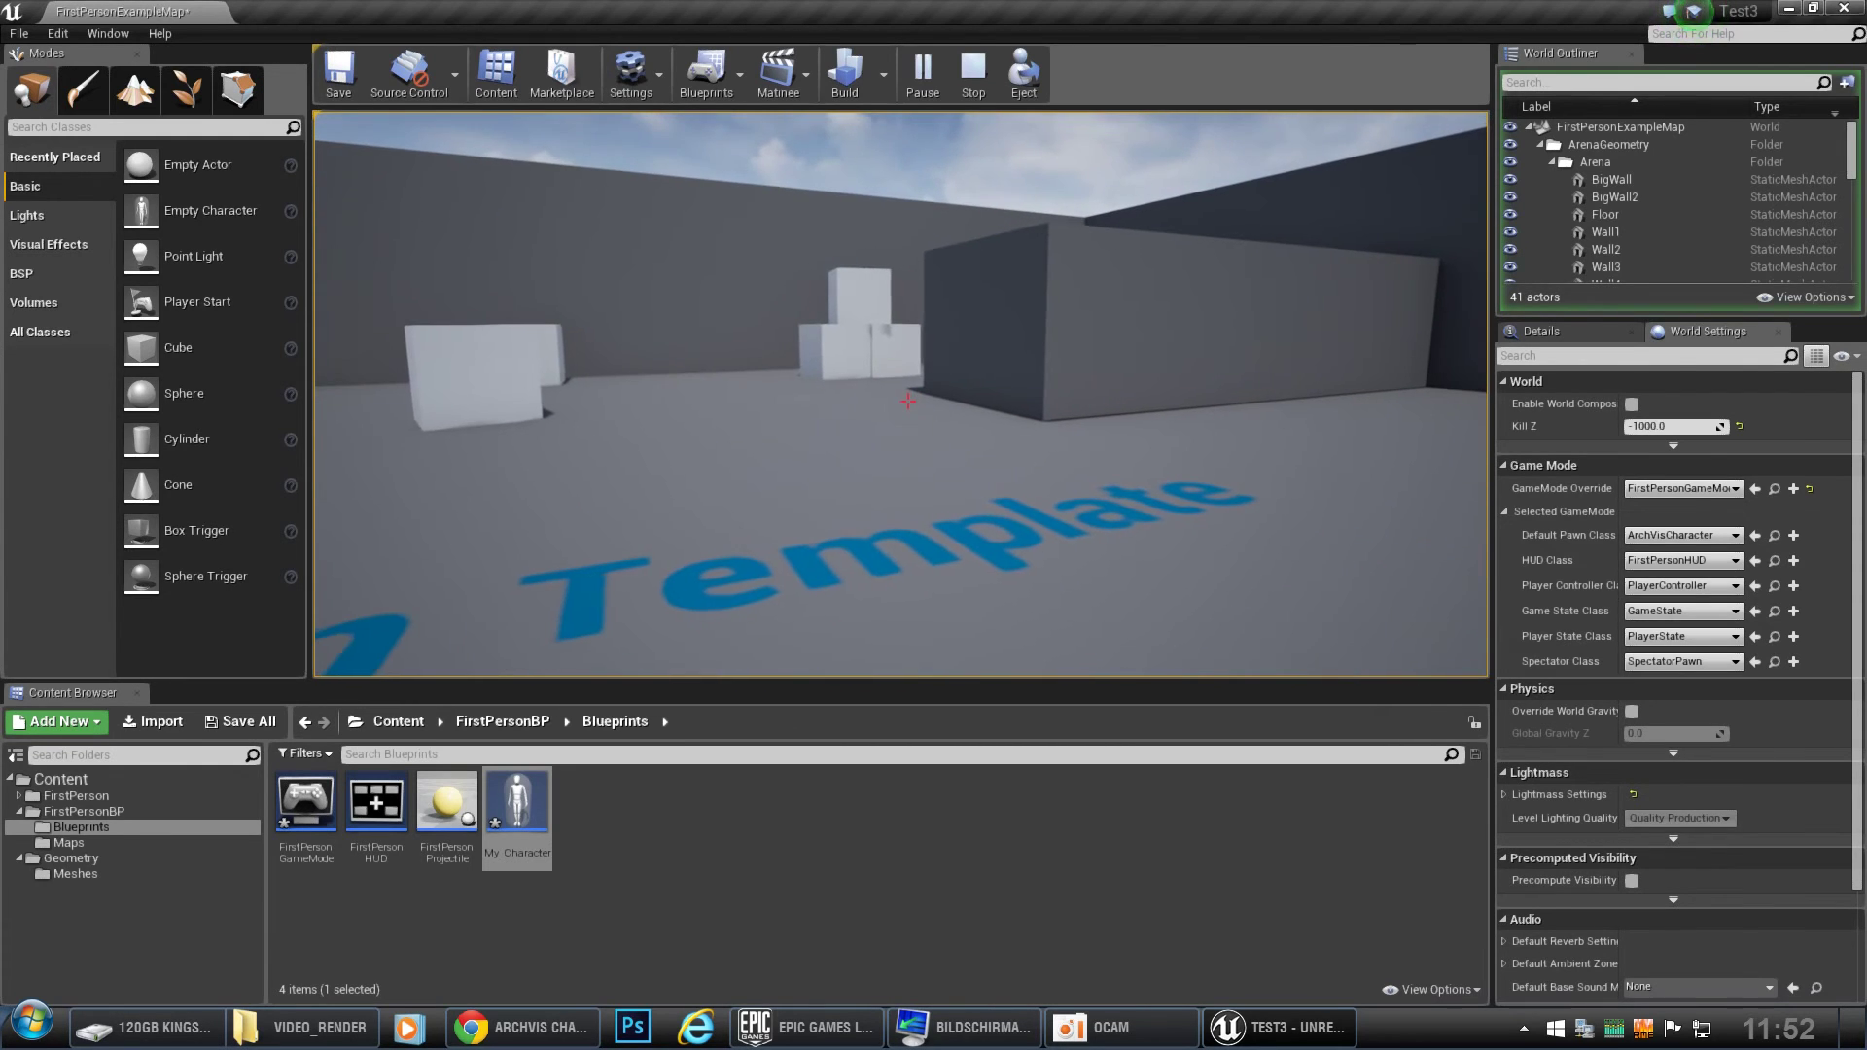
pyautogui.press('Escape')
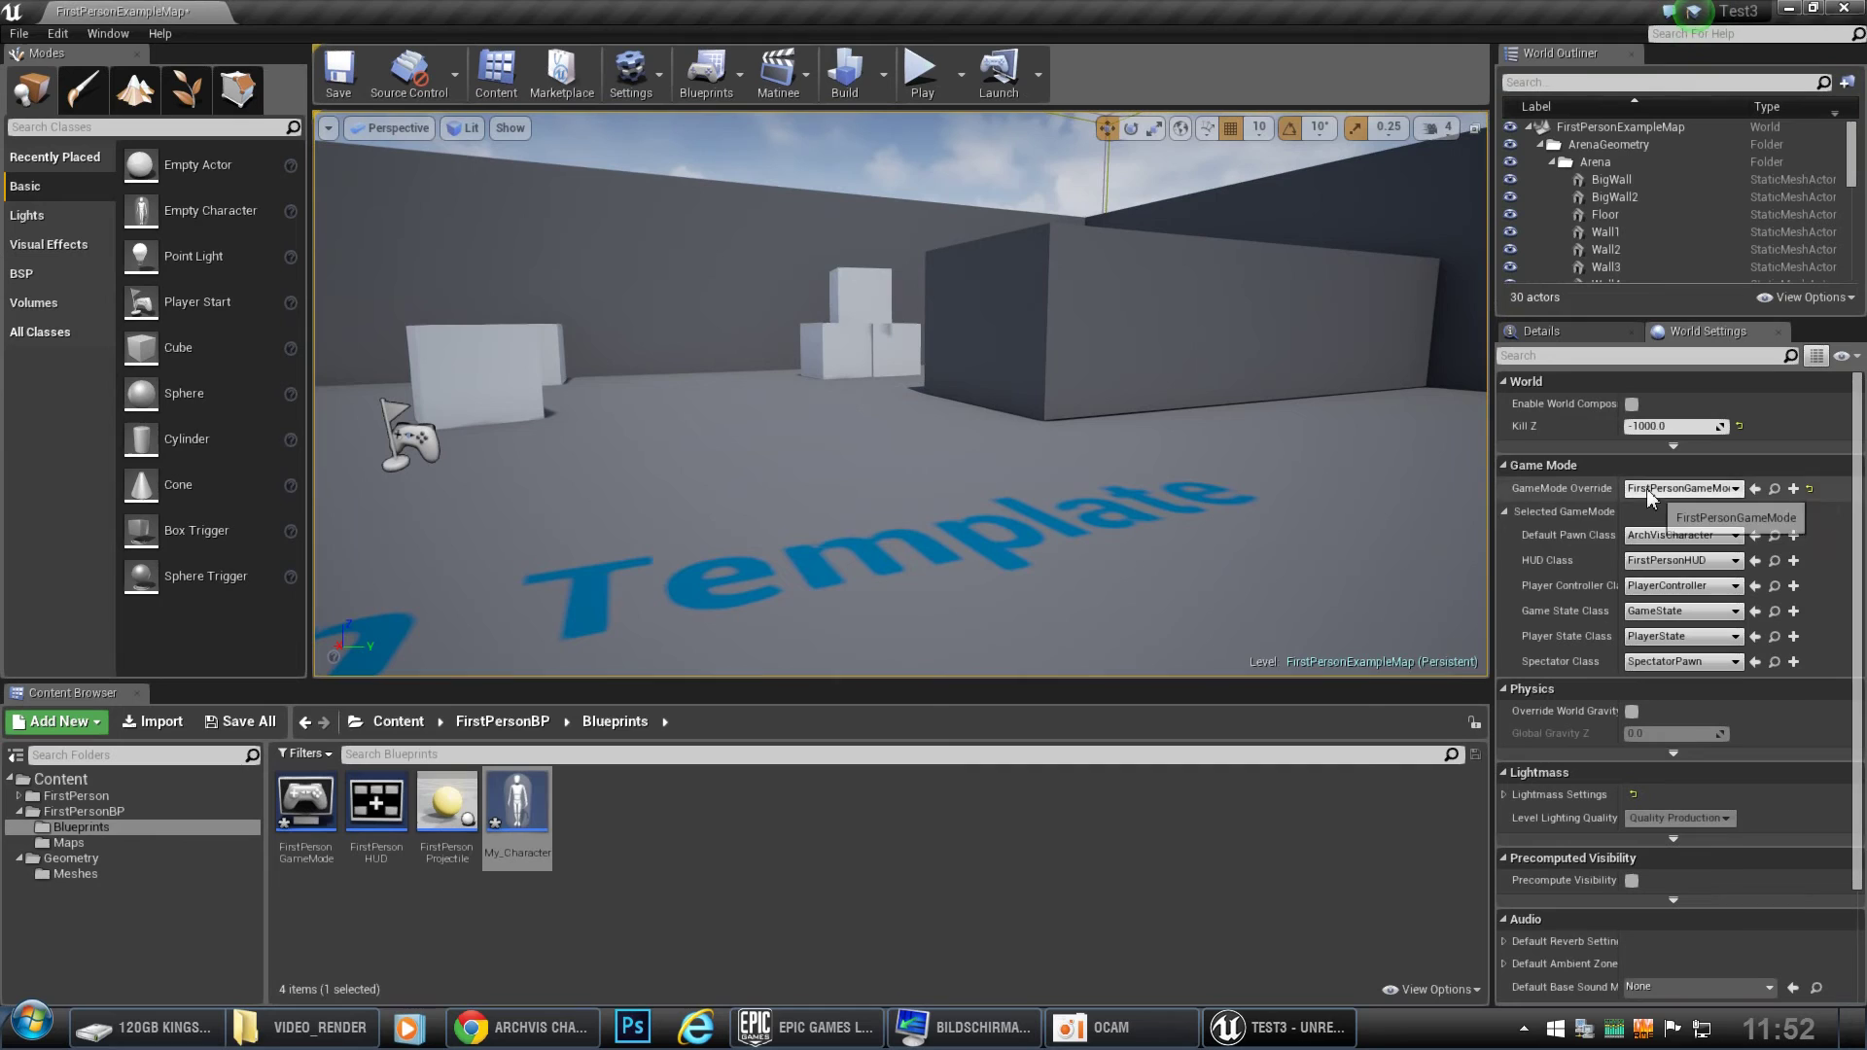
pyautogui.click(1702, 487)
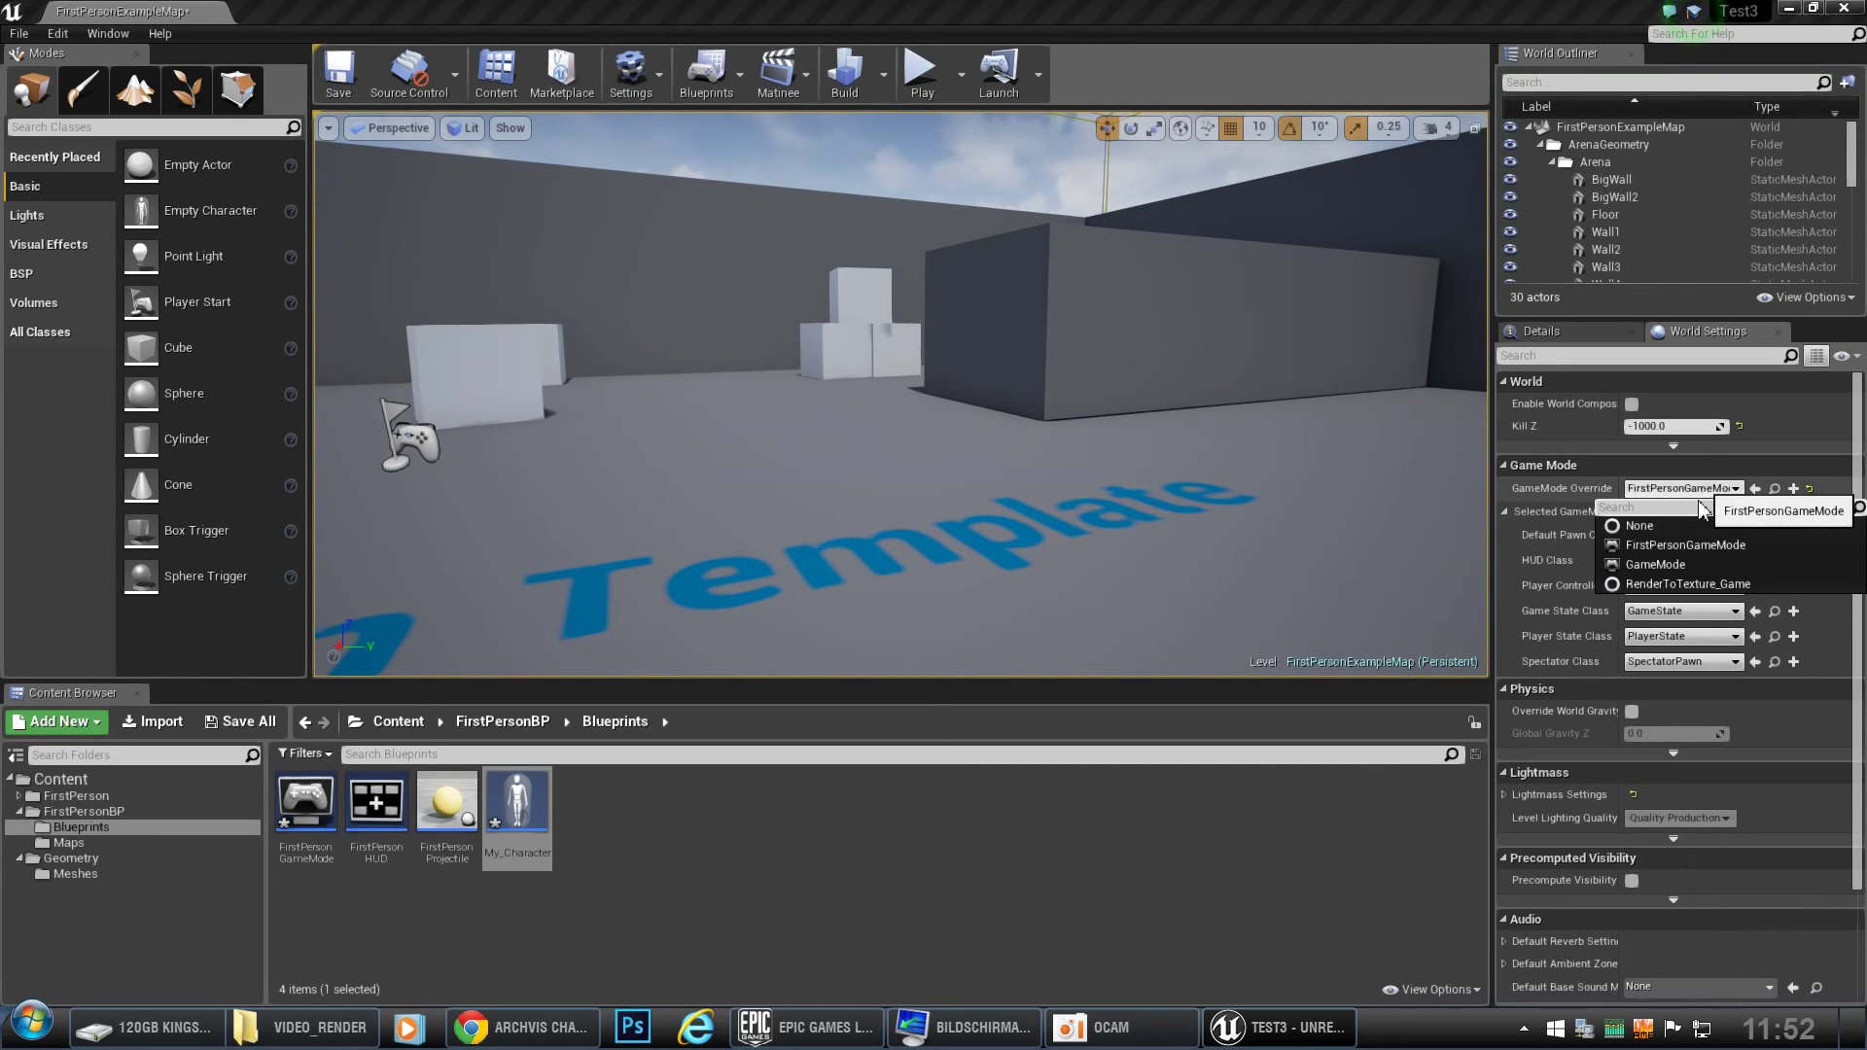
pyautogui.click(1630, 521)
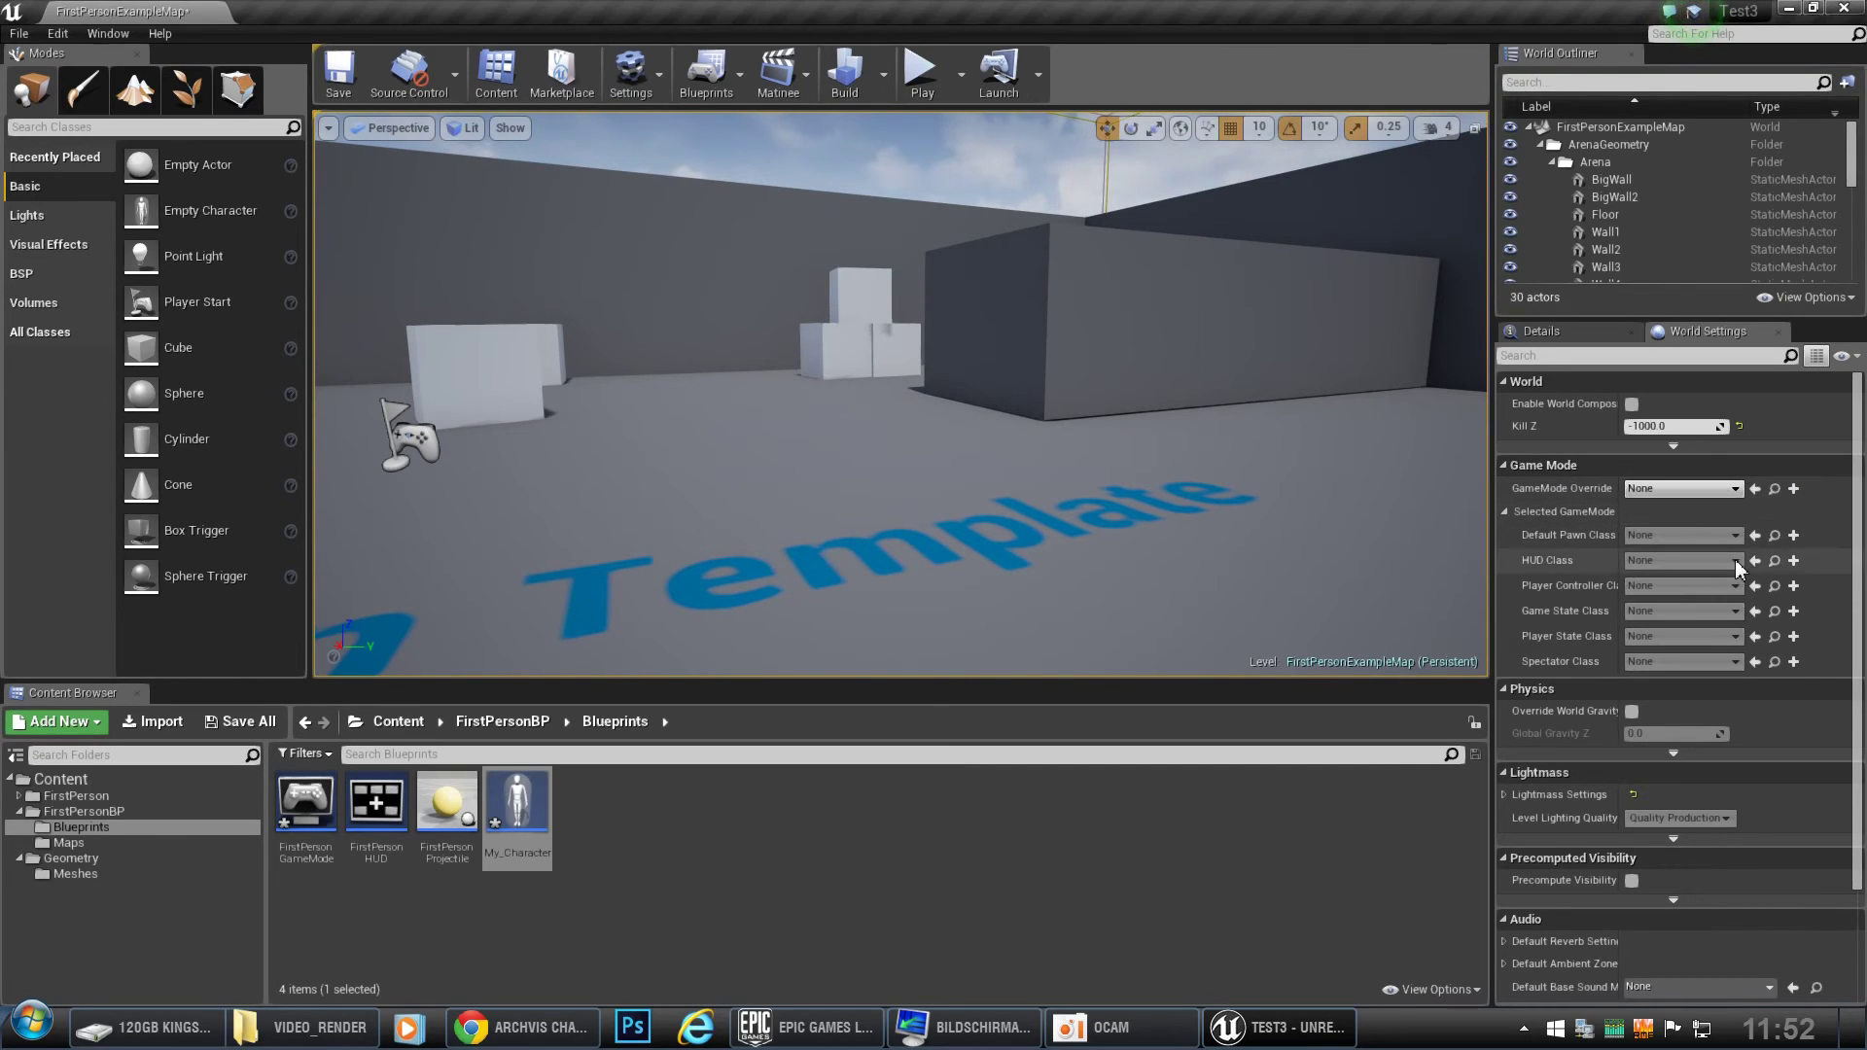
pyautogui.doubleClick(306, 799)
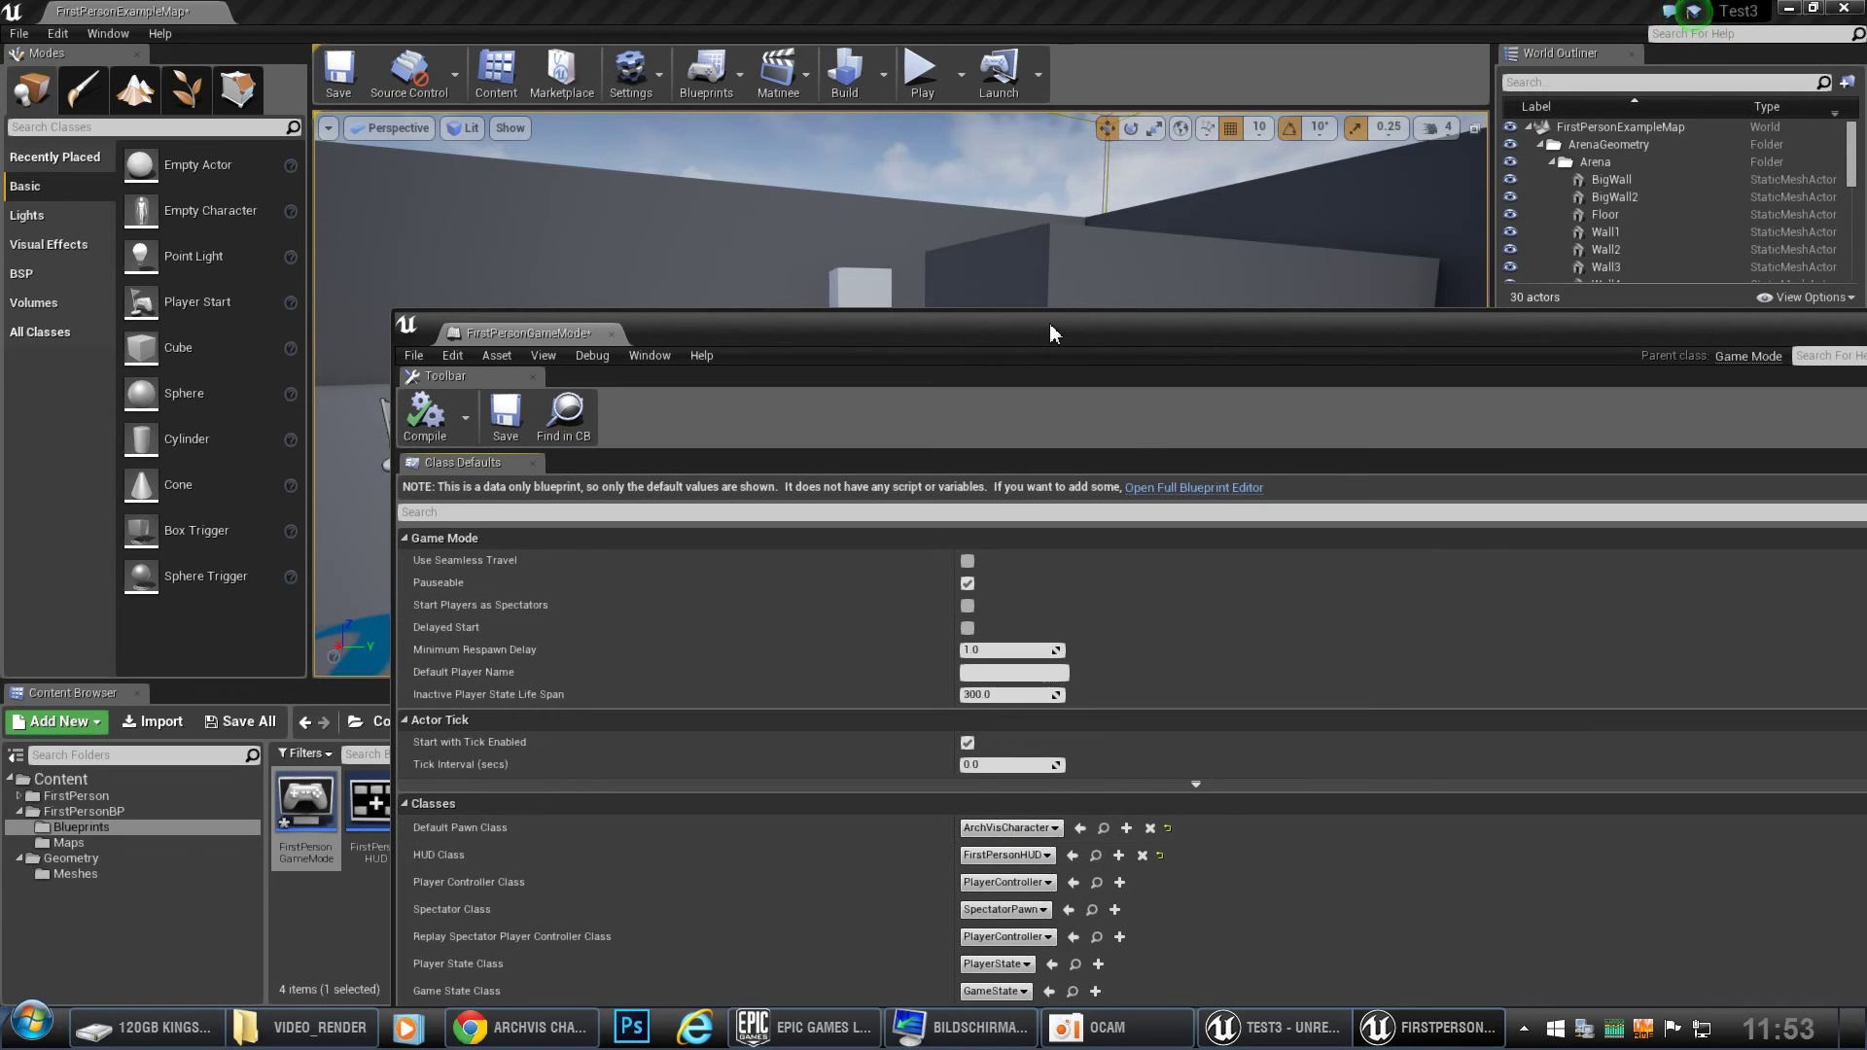
pyautogui.moveTo(1049, 321); pyautogui.dragTo(915, 222)
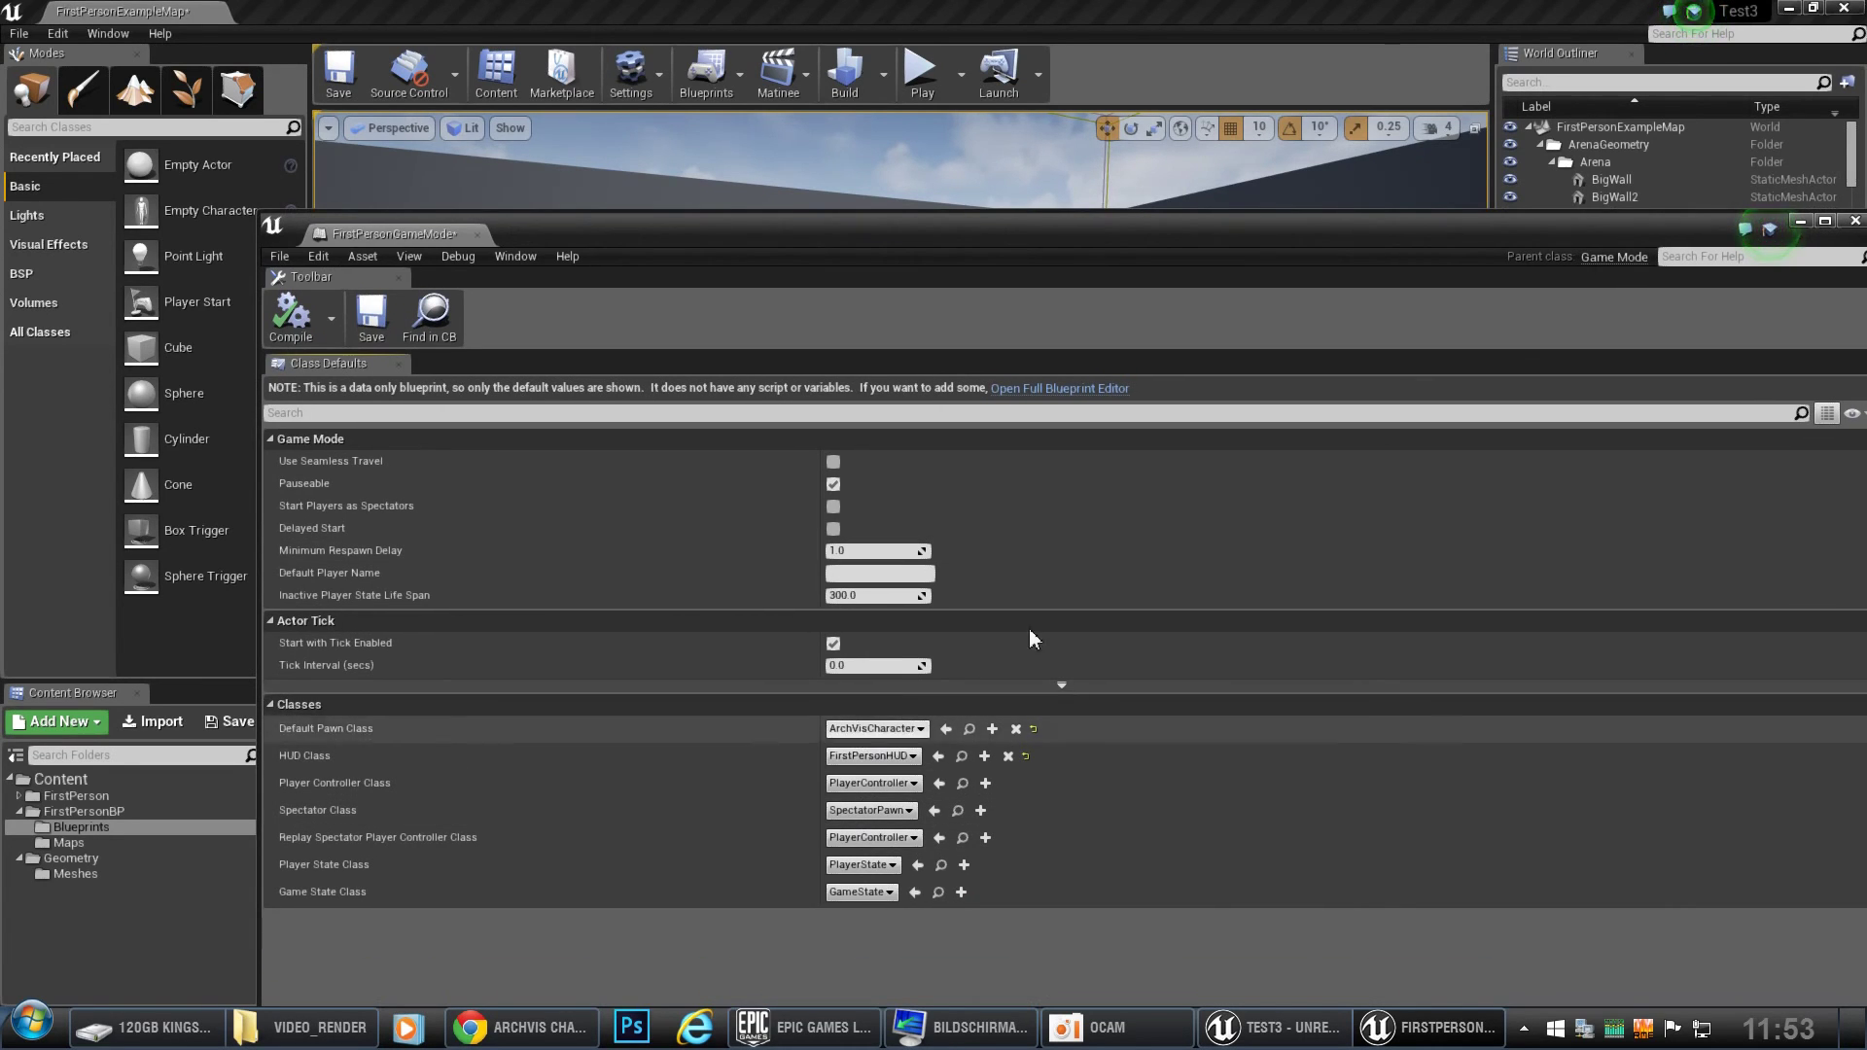
pyautogui.moveTo(1431, 230)
pyautogui.mouseDown()
pyautogui.moveTo(1115, 290)
pyautogui.moveTo(1084, 193)
pyautogui.mouseUp()
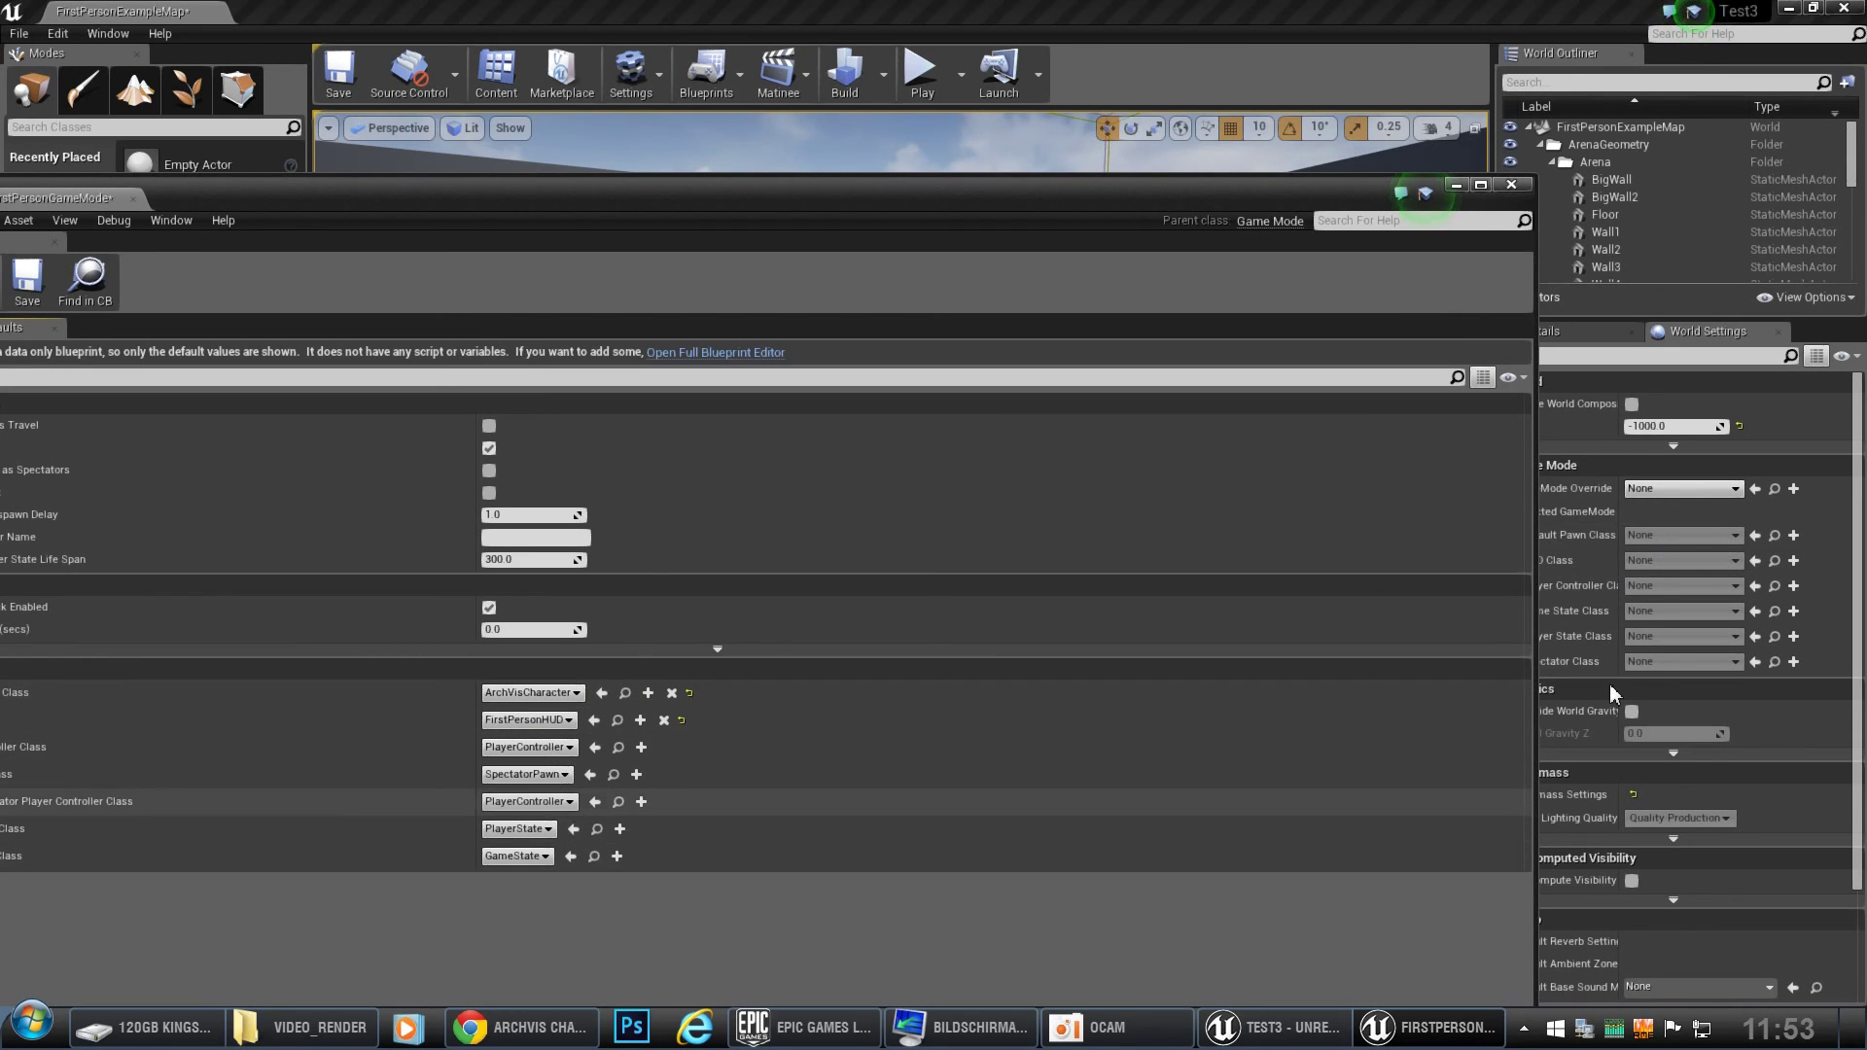
pyautogui.click(1516, 189)
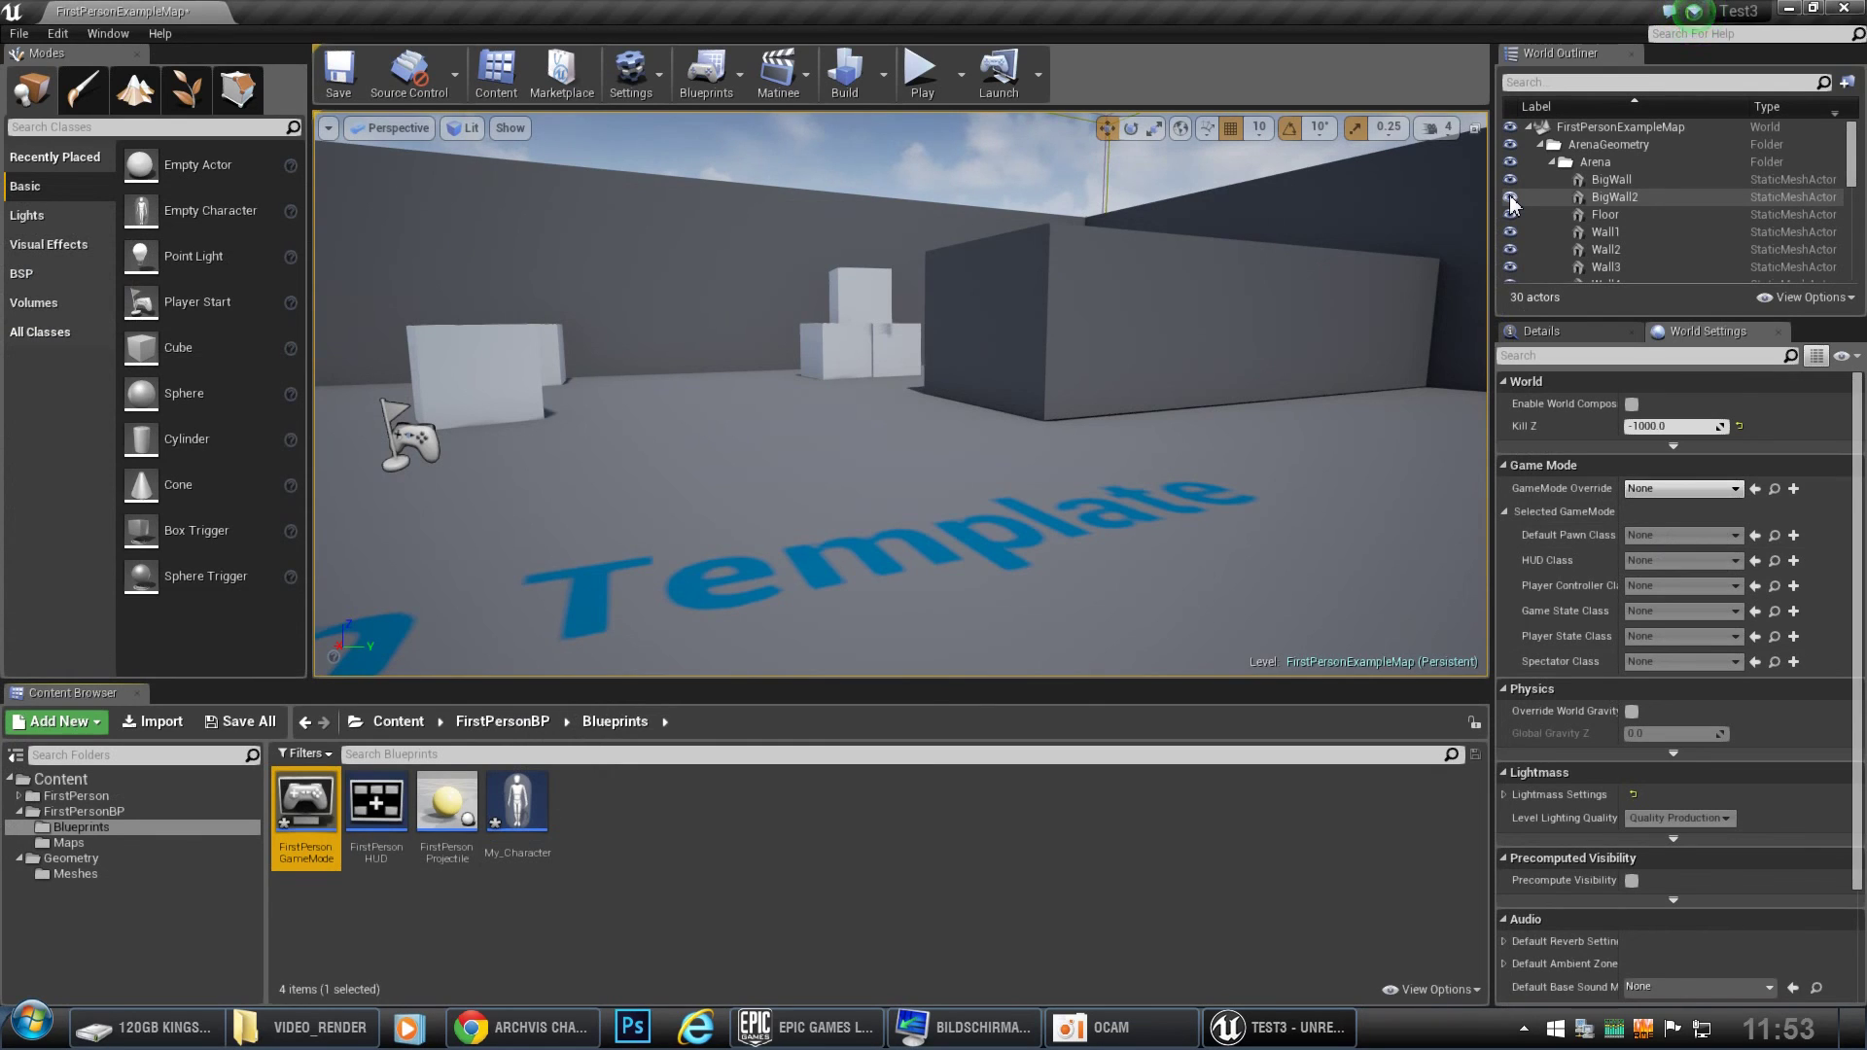
# Play the level and walk around the arena with W, A, S and D.
pyautogui.click(922, 71)
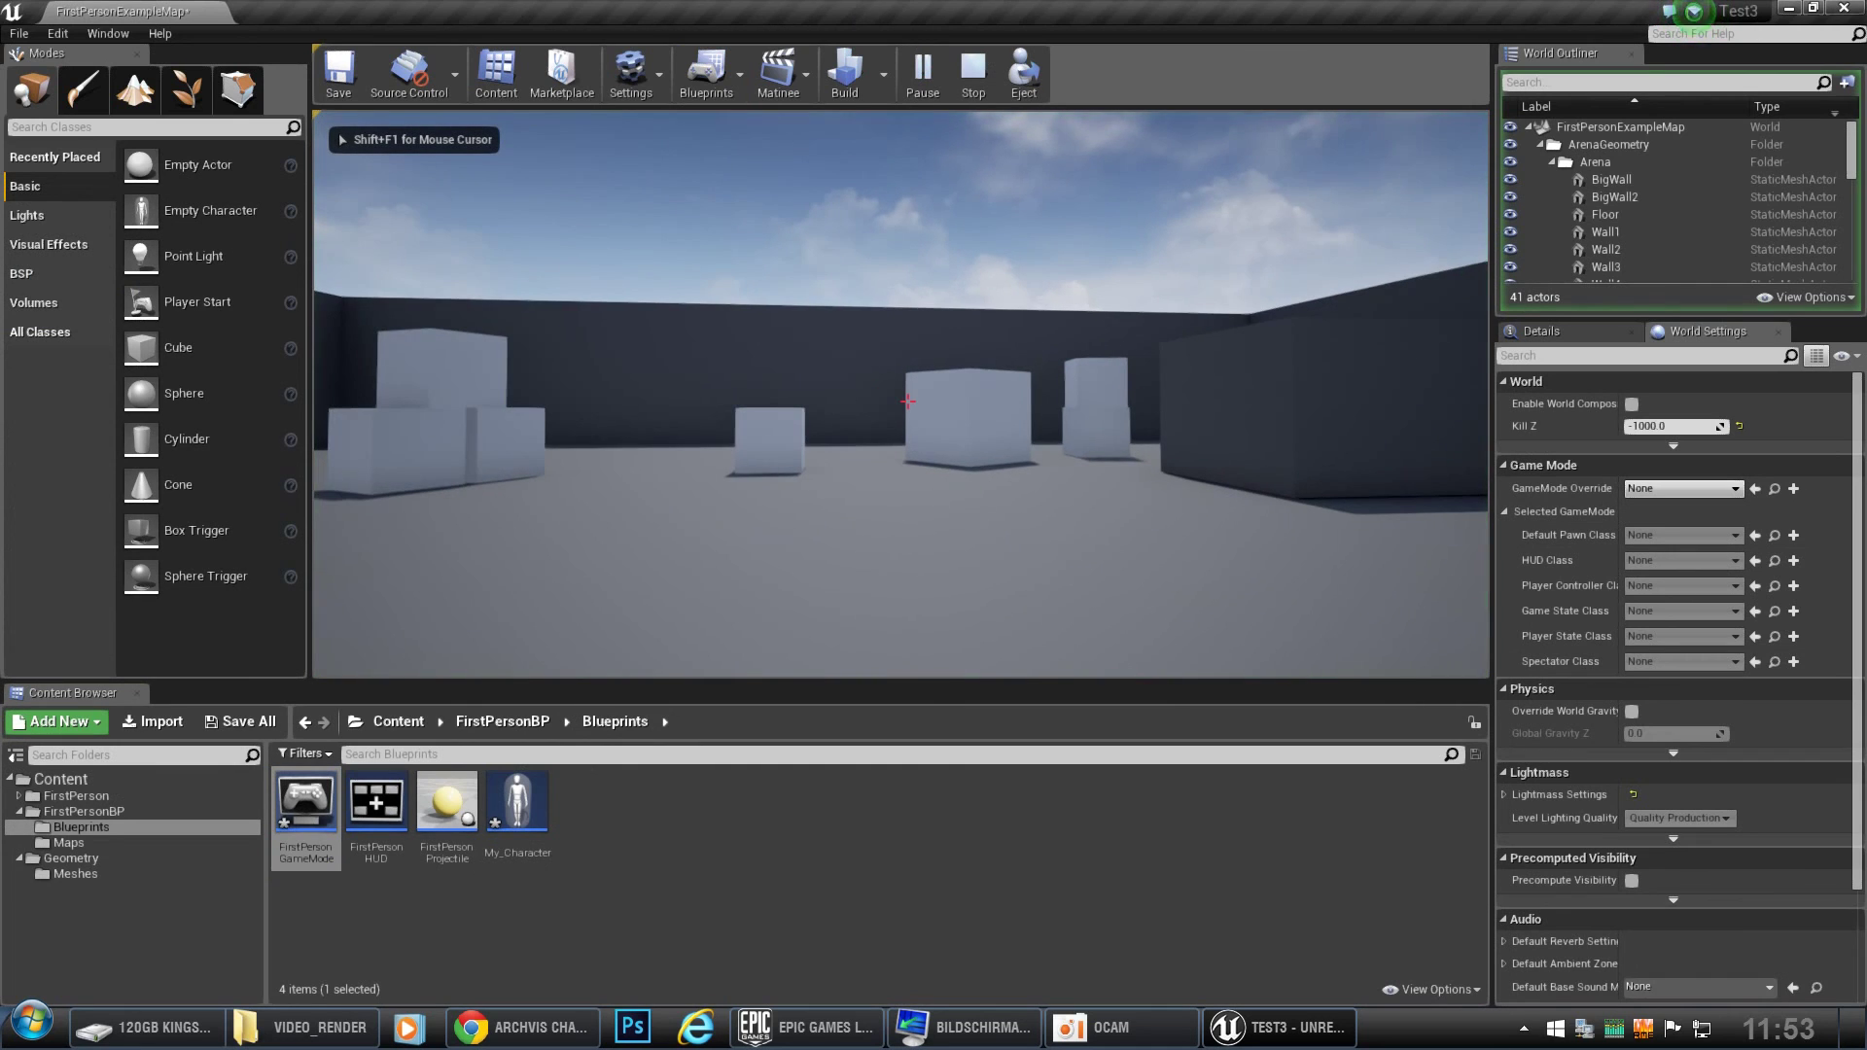
pyautogui.press('s')
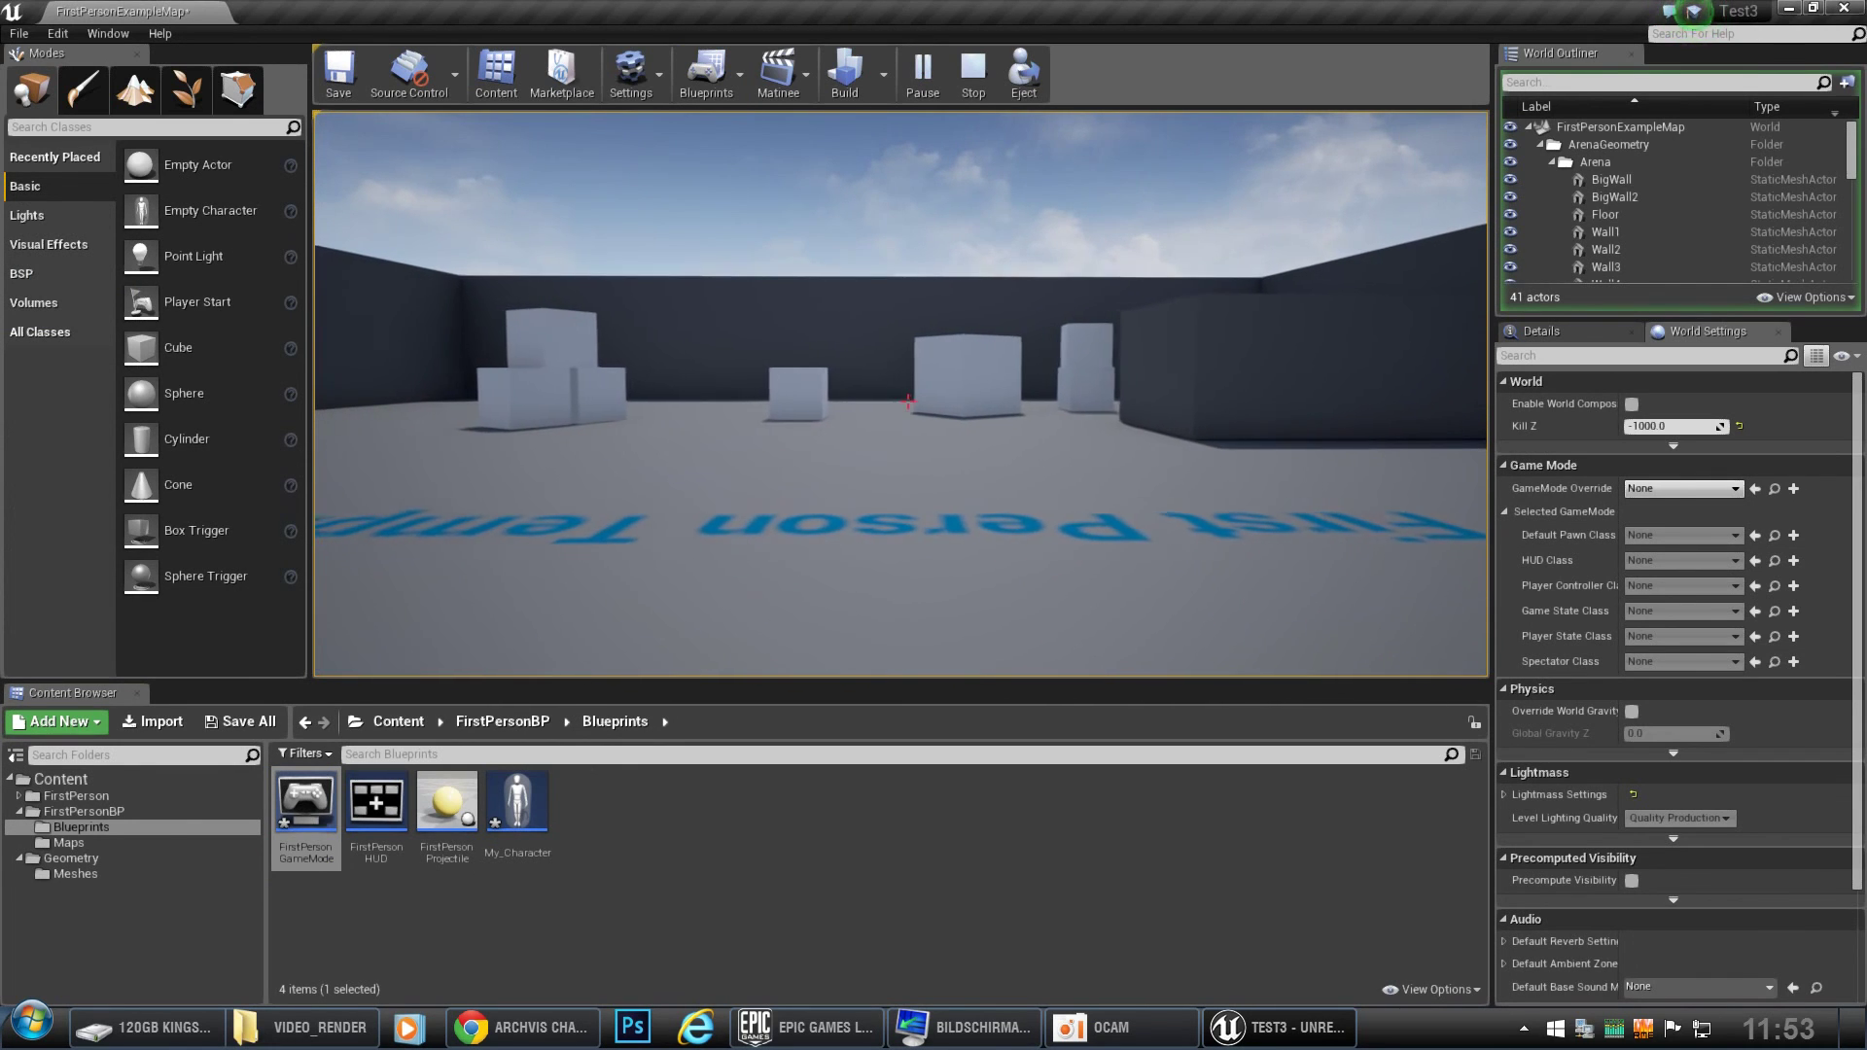
pyautogui.press('a')
pyautogui.press('w')
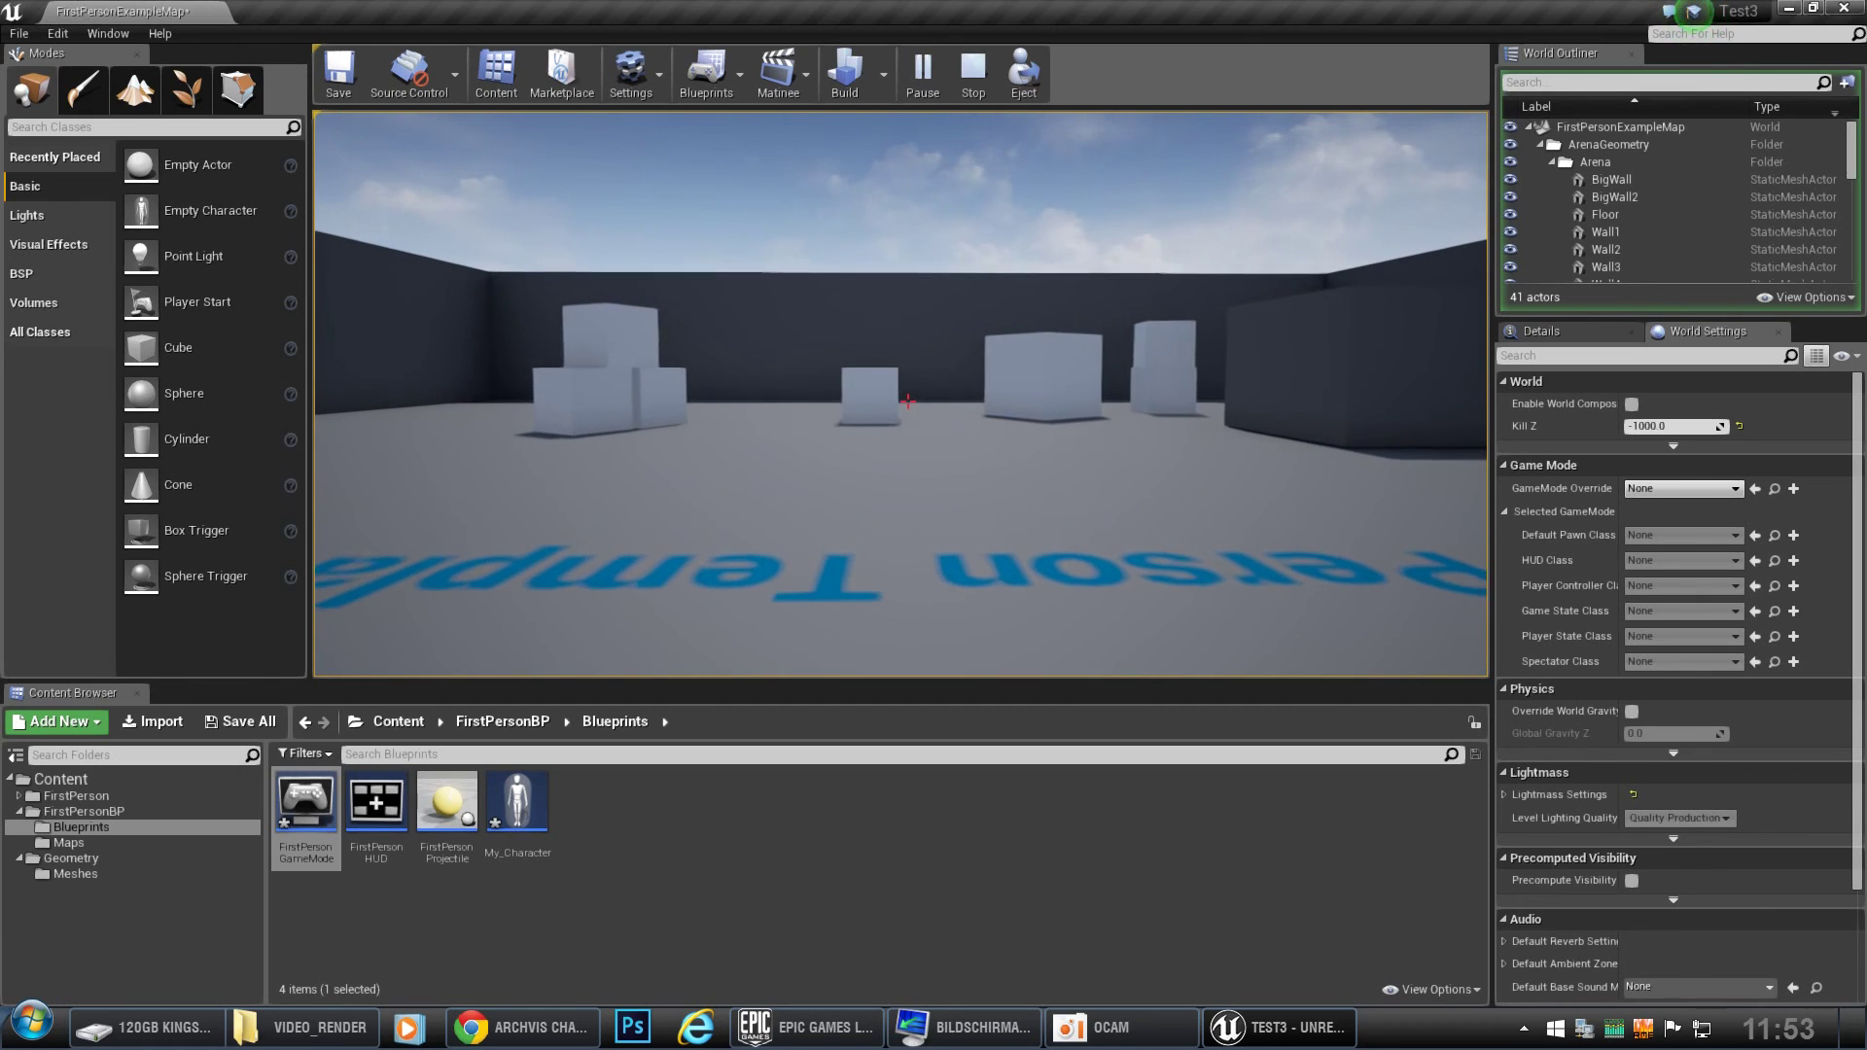
pyautogui.press('w')
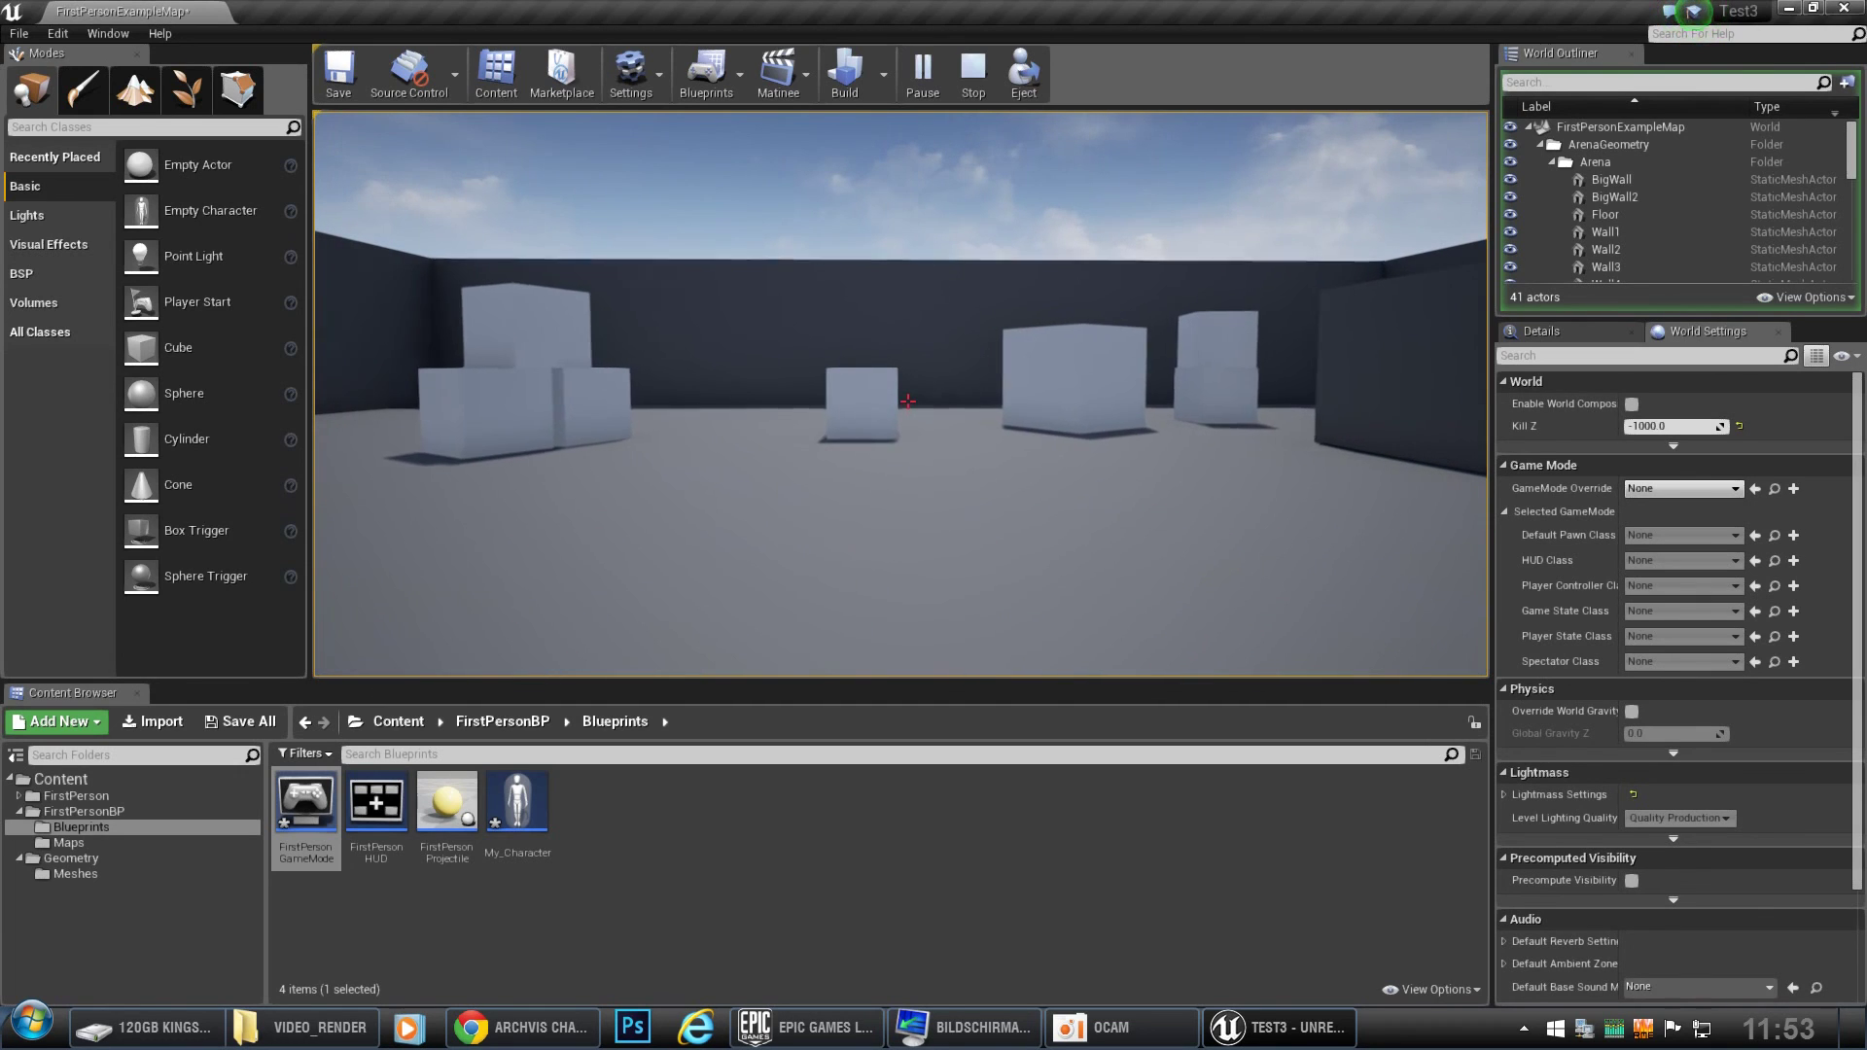
pyautogui.press('d')
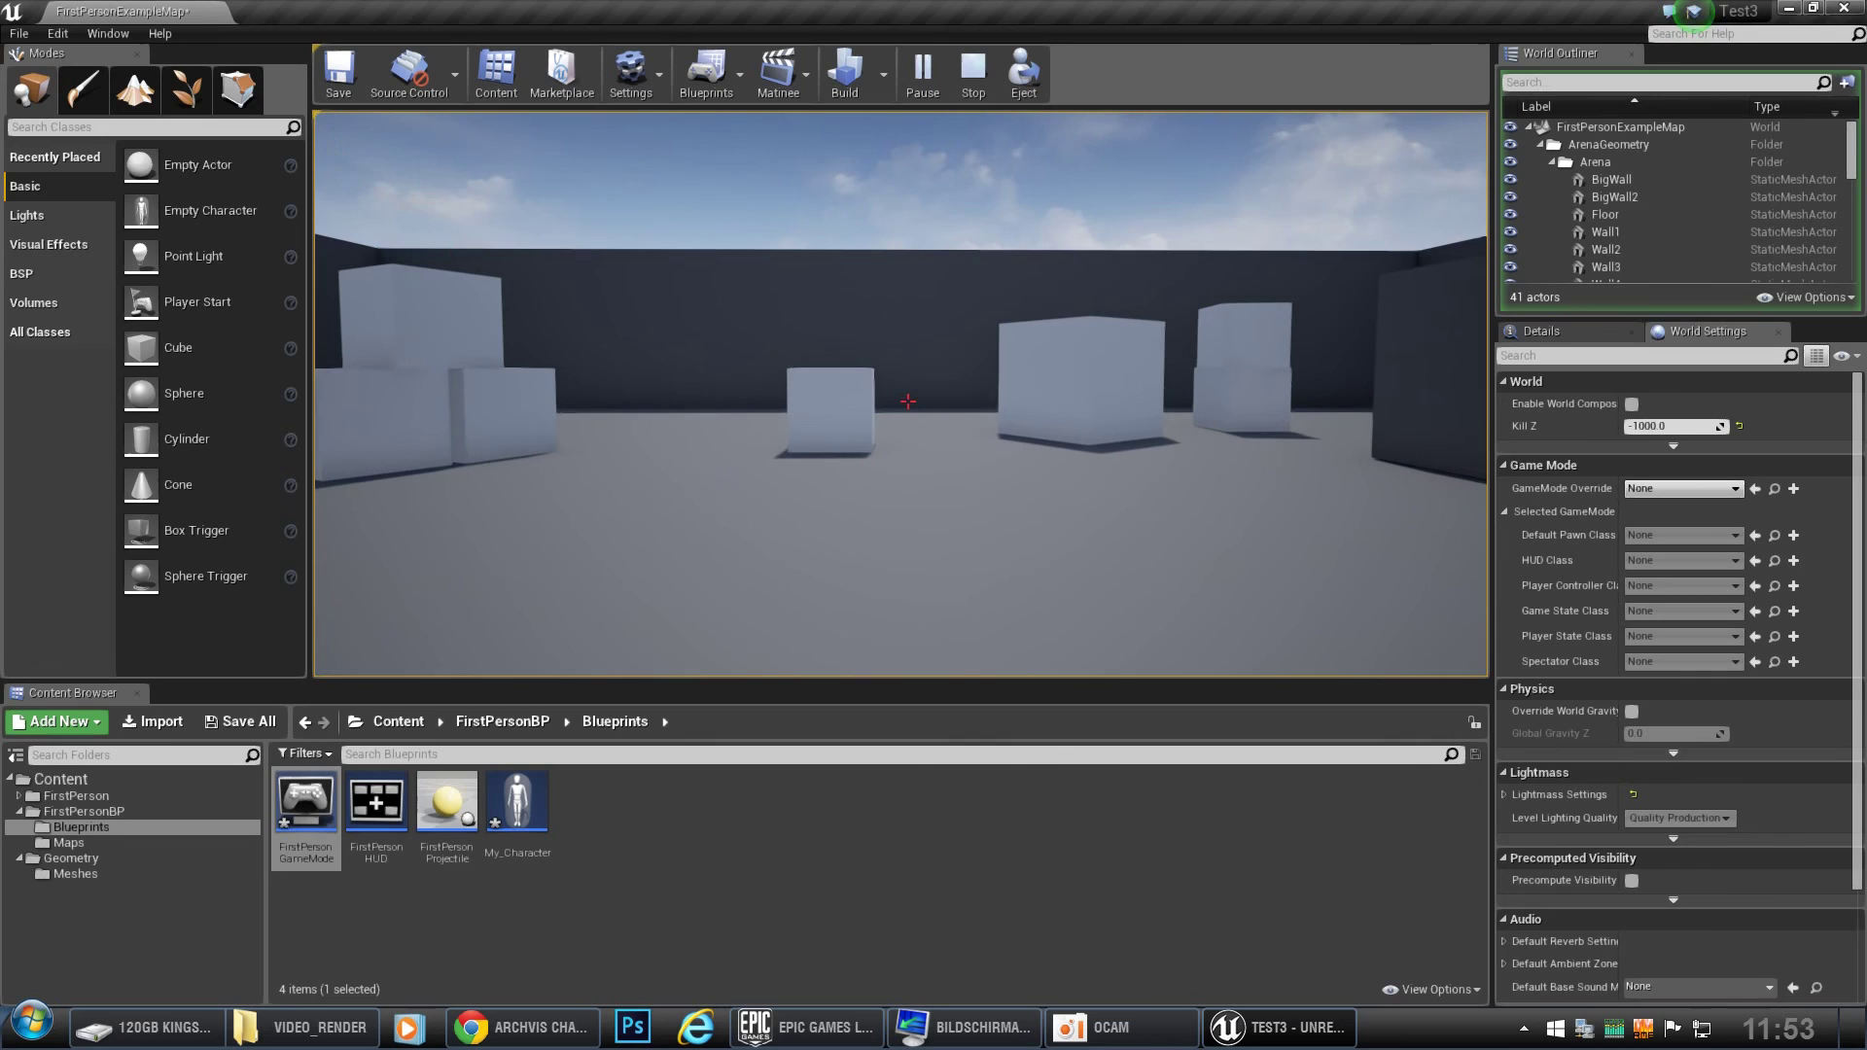